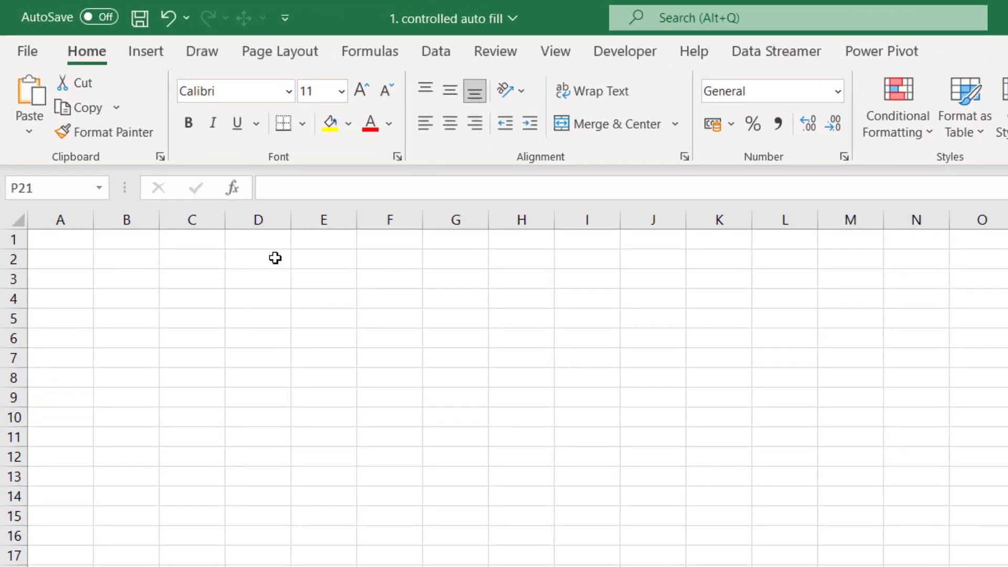
Enter 1 in D2 and EMPLOYEE1 in F2, then autofit column F.
click(275, 258)
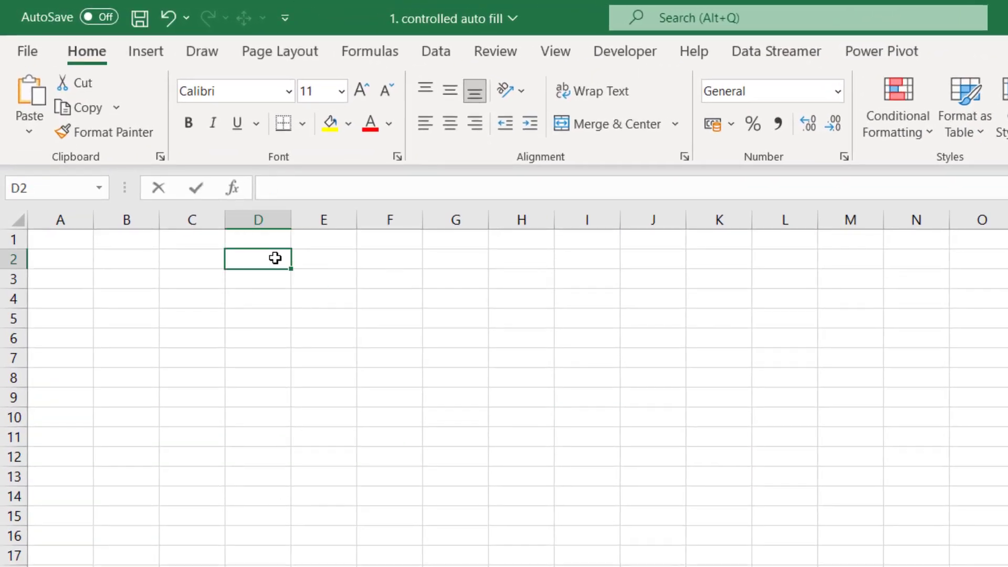
text(1)
key(Tab)
key(Tab)
text(E)
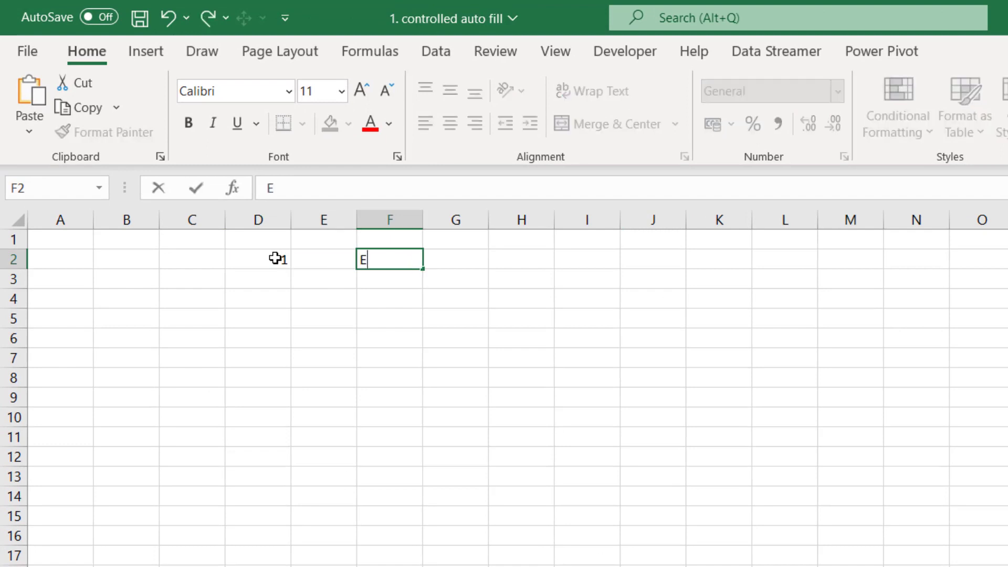
text(MPLOYEE1)
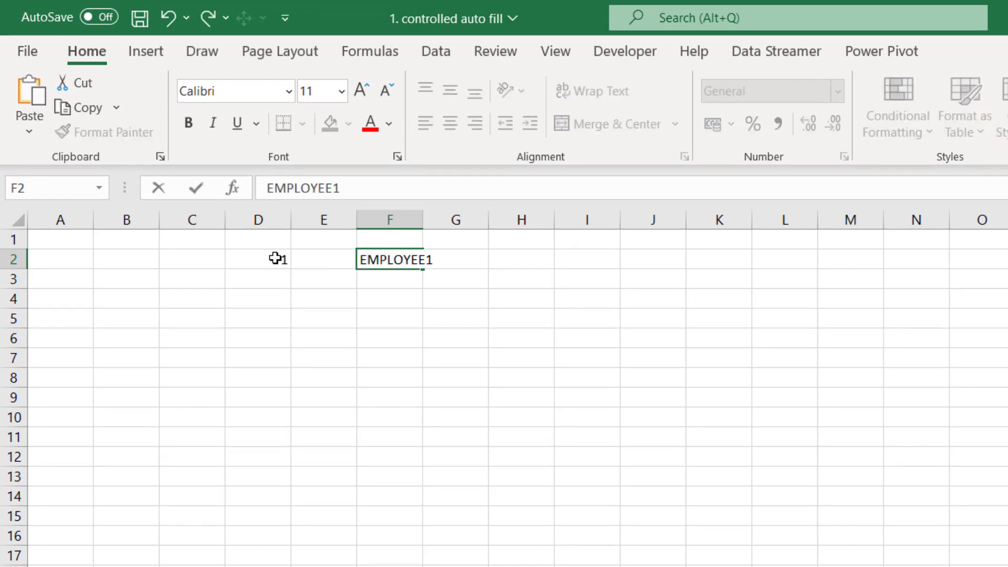
key(Return)
double_click(425, 210)
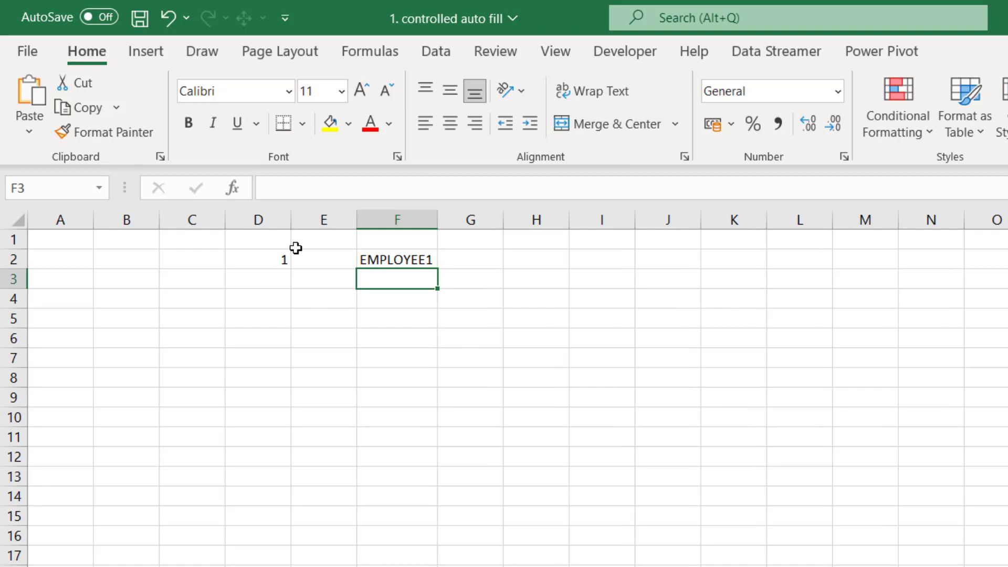
Fill D2:D11 with 1 and F2:F11 with EMPLOYEE1 through EMPLOYEE10.
click(276, 264)
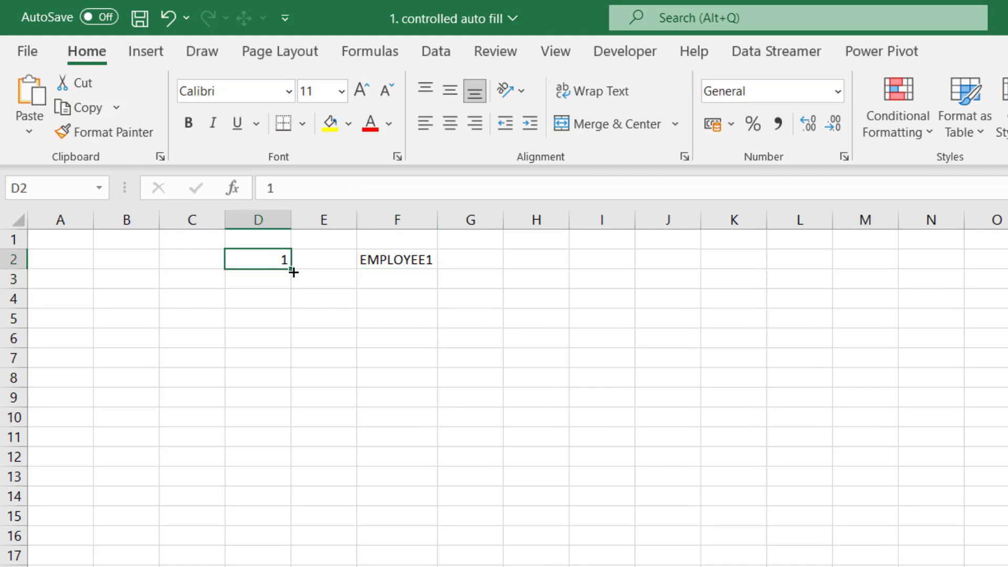
drag(293, 272, 295, 448)
click(296, 448)
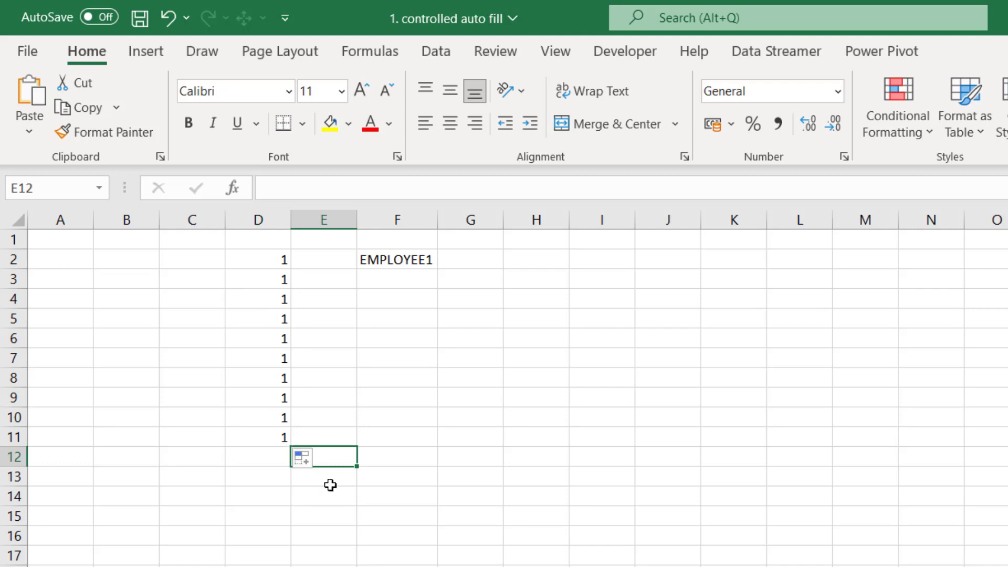
click(432, 261)
drag(440, 270, 437, 440)
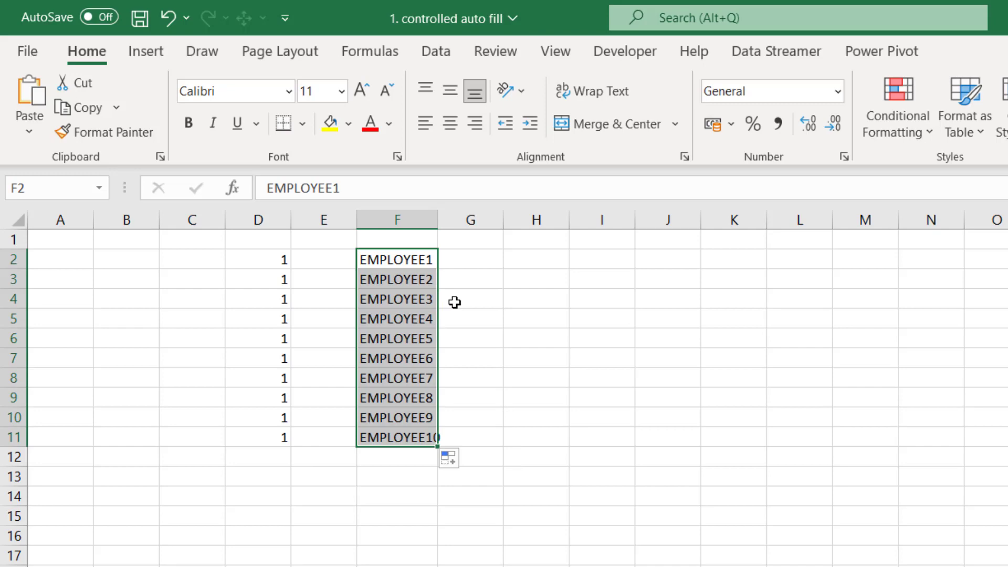
click(488, 488)
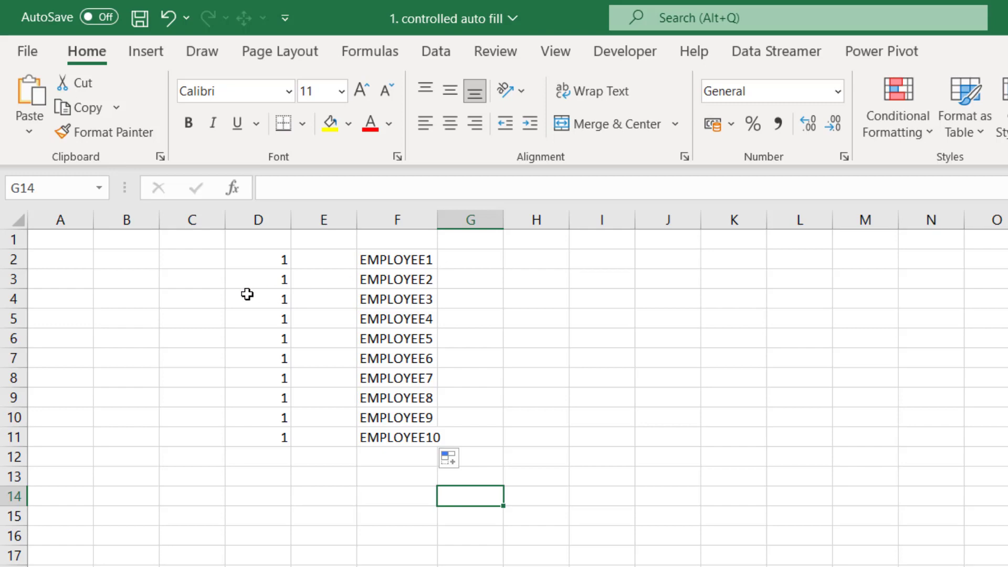
Clear the filled cells D3:F11 below row 2.
click(270, 279)
key(shift+Right)
key(shift+Right)
key(ctrl+shift+Down)
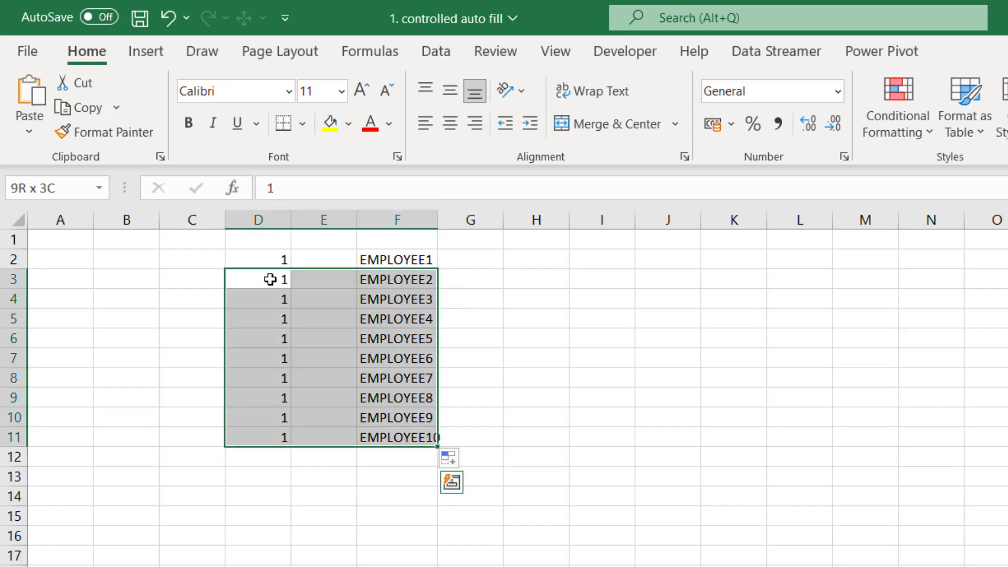
key(Delete)
Ctrl-fill D2:D12 as a 1–11 series and copy EMPLOYEE1 unchanged down to F12.
click(282, 262)
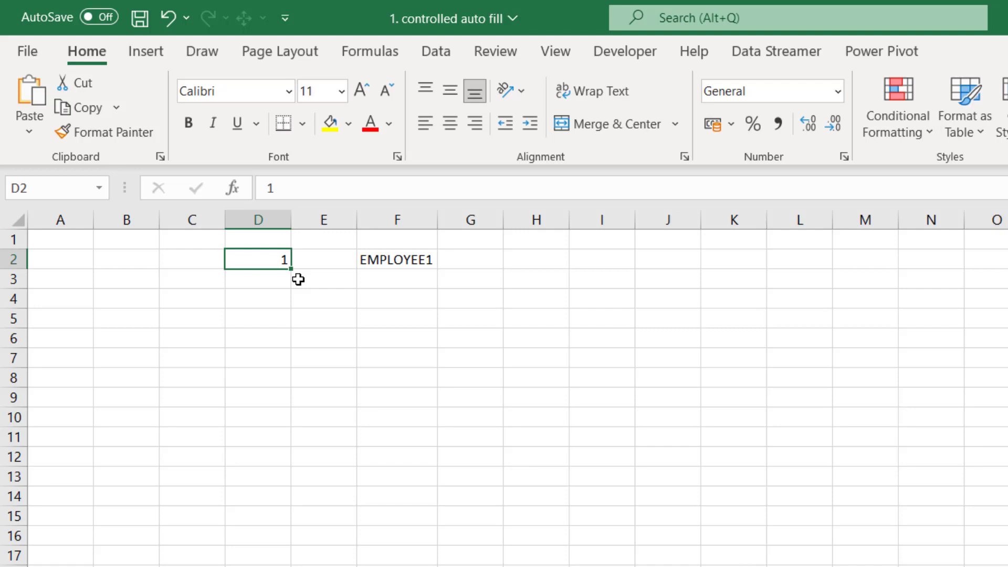
key(ctrl)
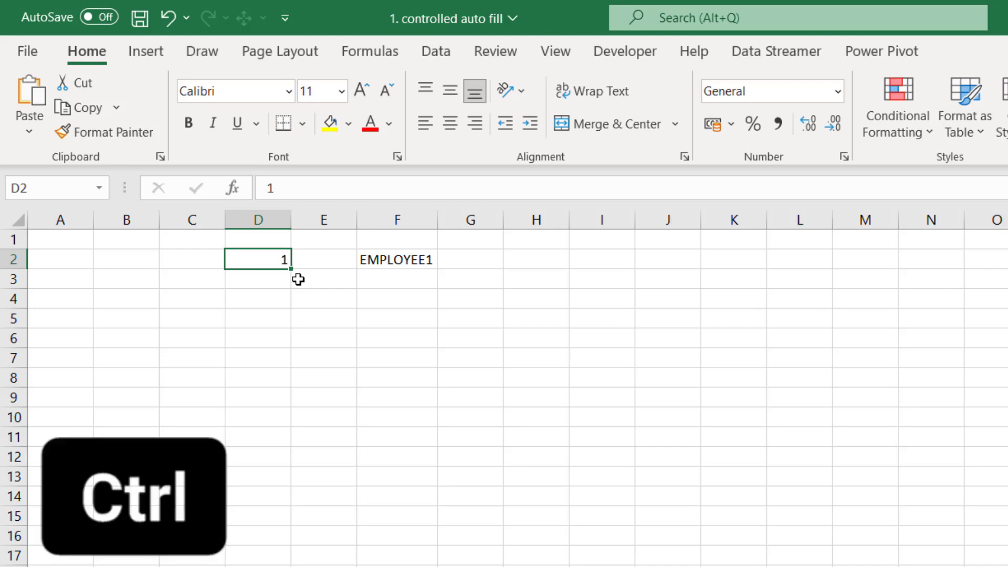
drag(292, 268, 292, 475)
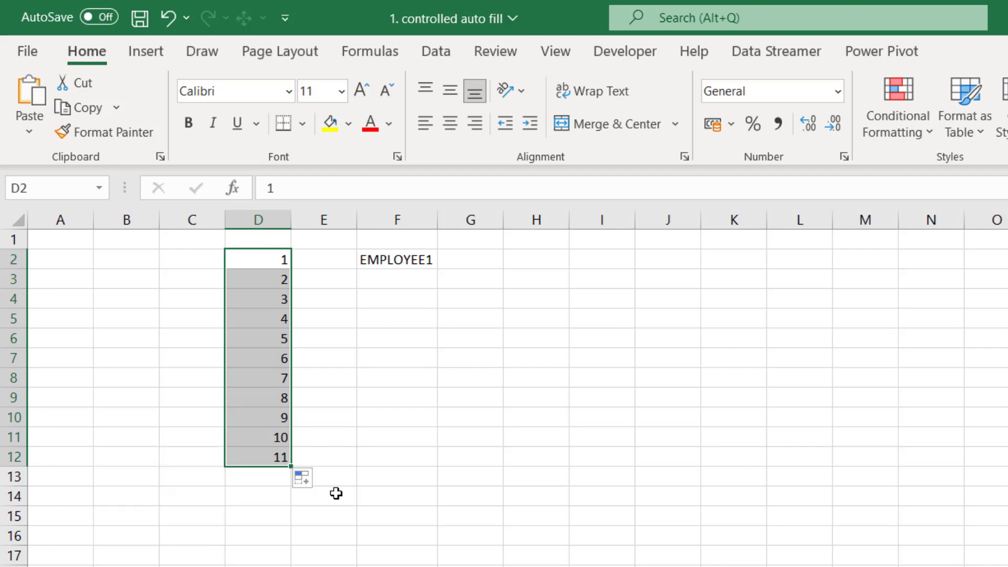
click(427, 259)
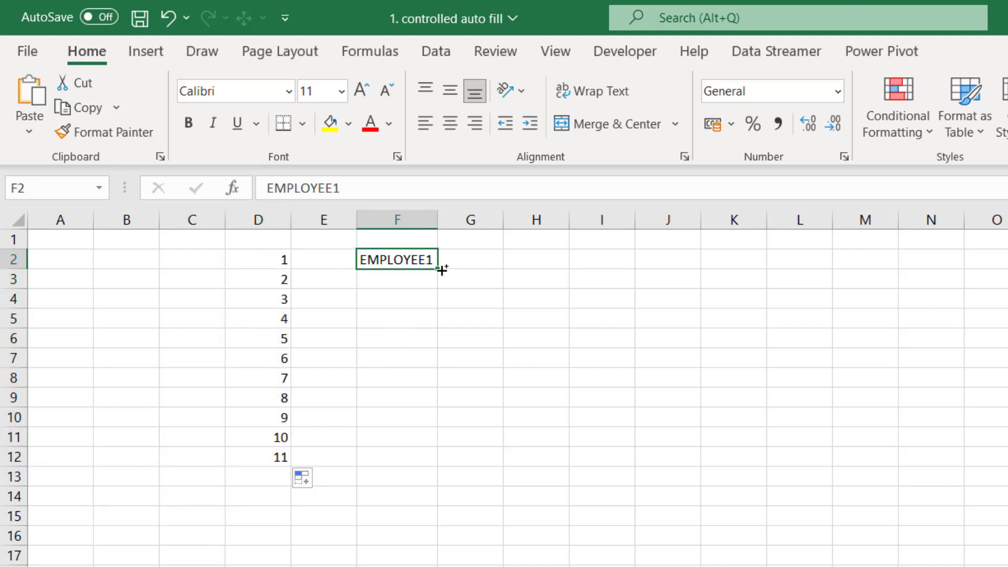
drag(439, 269, 425, 466)
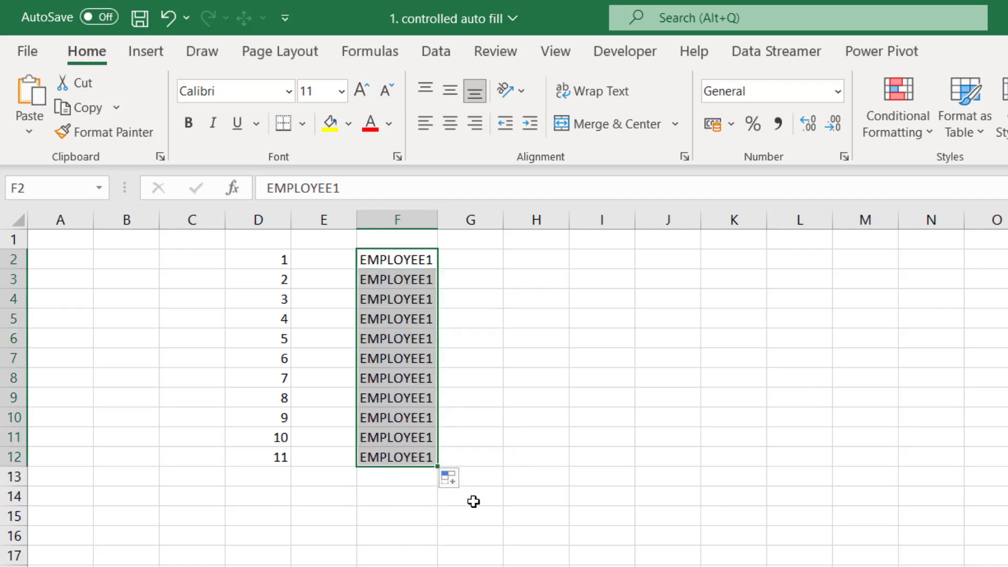
click(512, 534)
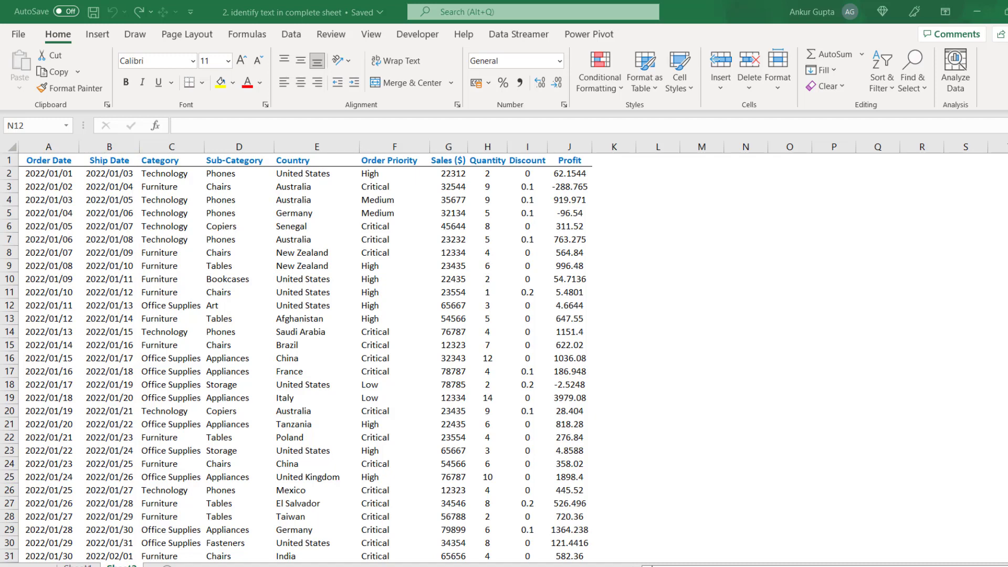
Select the whole sheet and bring up Format Cells on the Custom number category.
drag(48, 146, 87, 148)
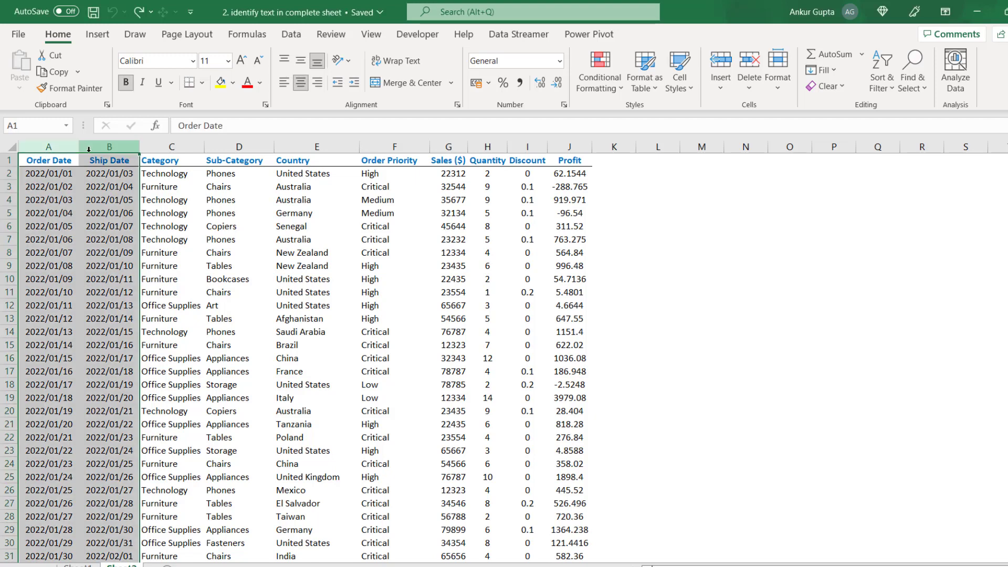
click(6, 146)
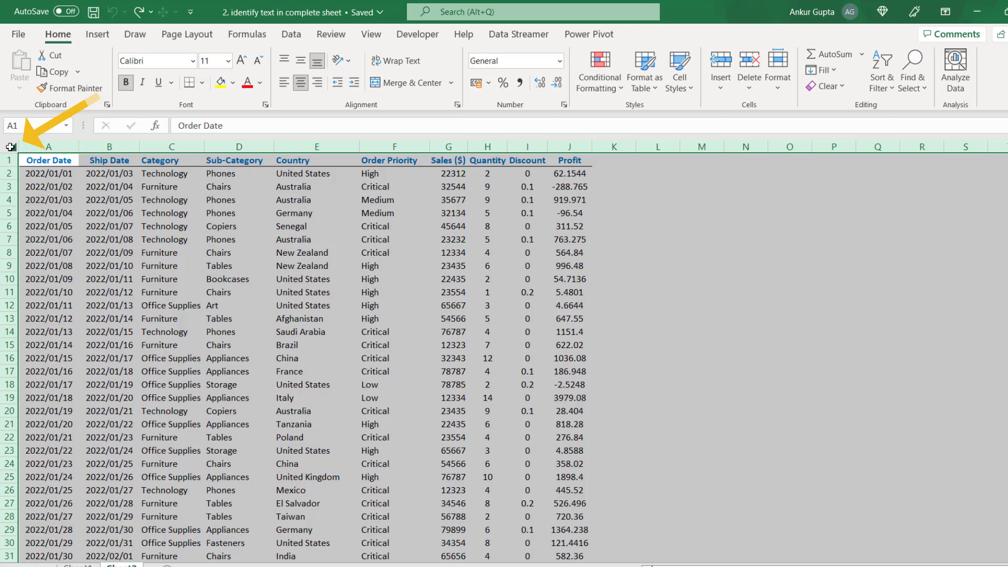
key(ctrl+1)
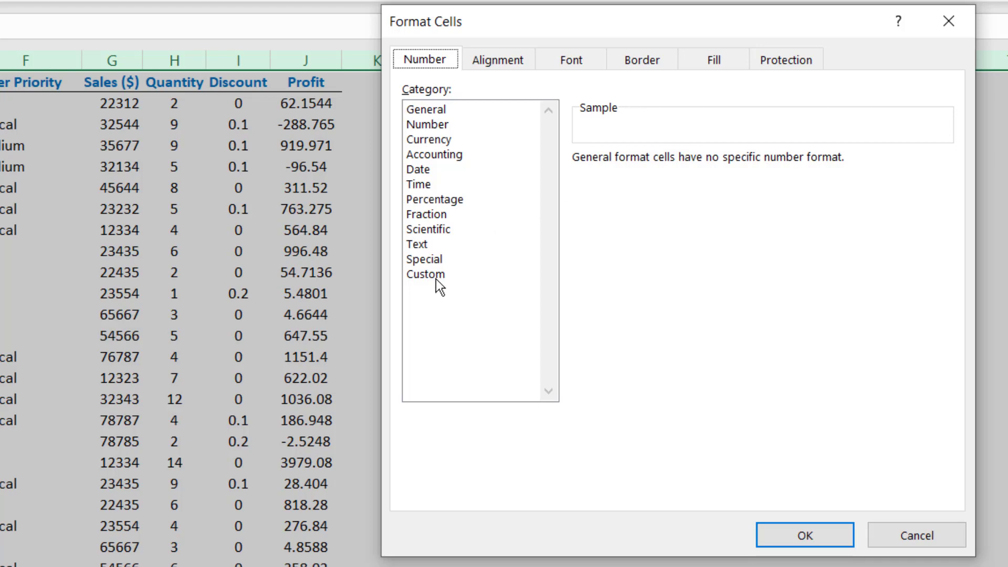
click(432, 278)
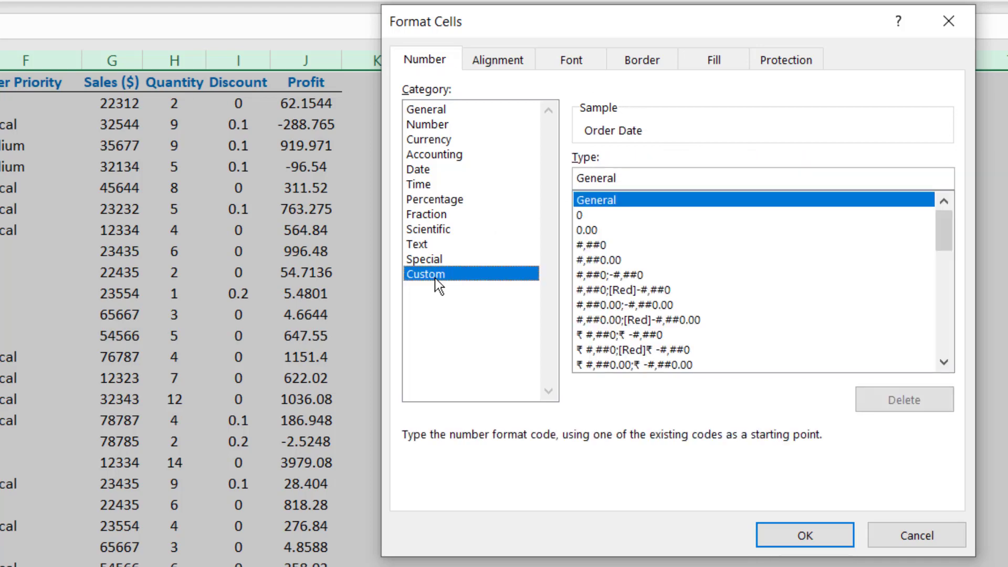
Replace the General format code with the custom format [Black];;;[Red].
drag(637, 174, 533, 174)
key(BackSpace)
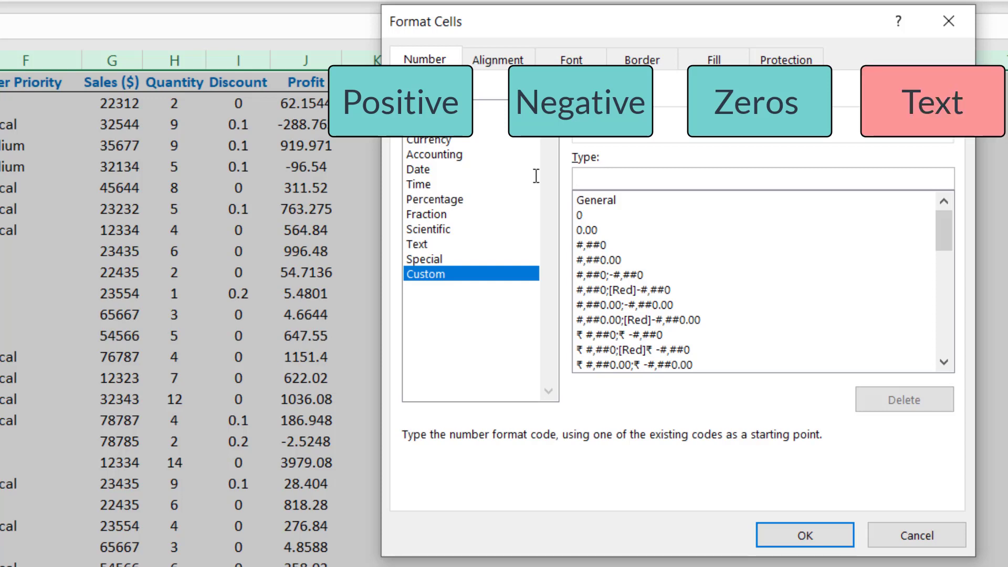
text(;;;)
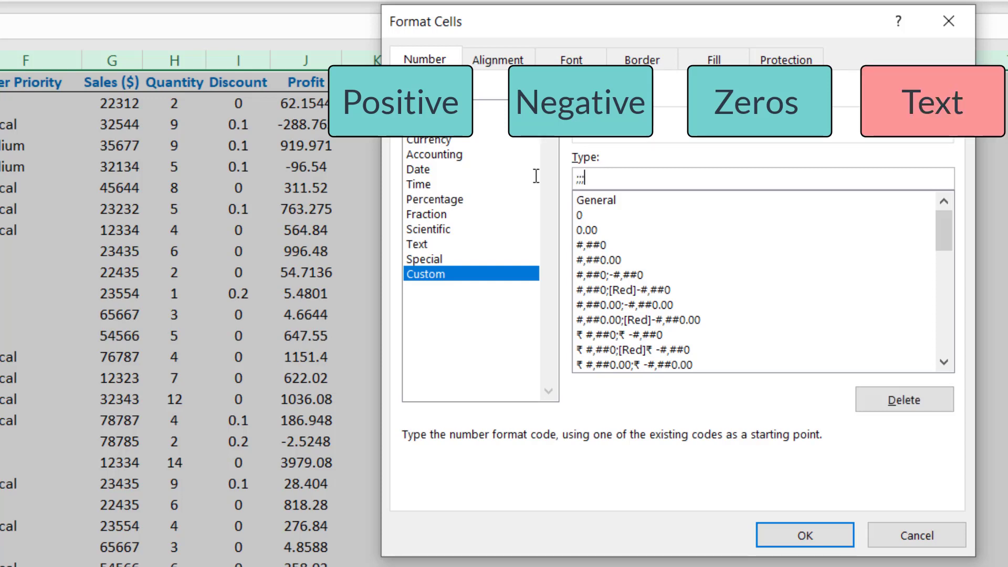
key(BackSpace)
key(BackSpace)
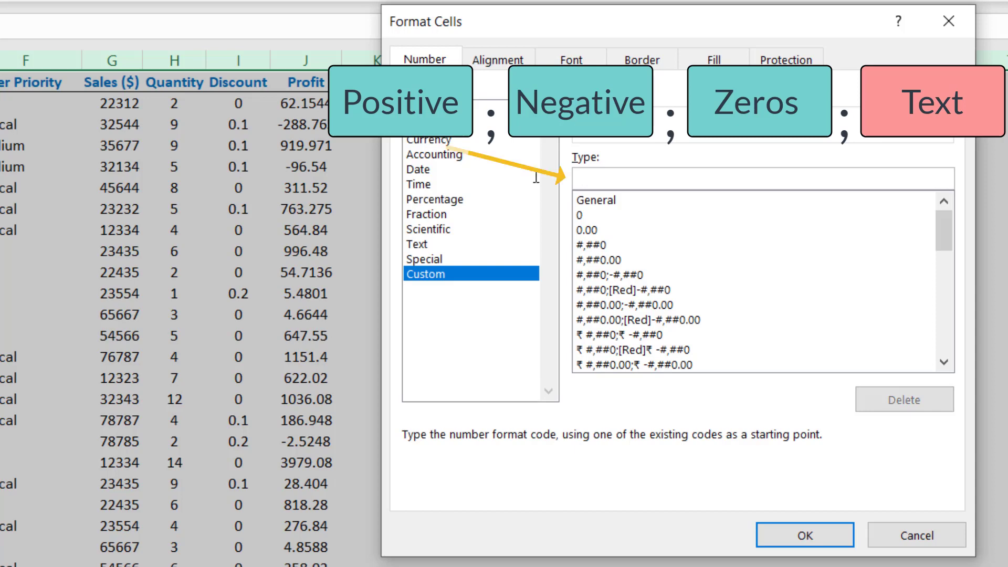
text([Black])
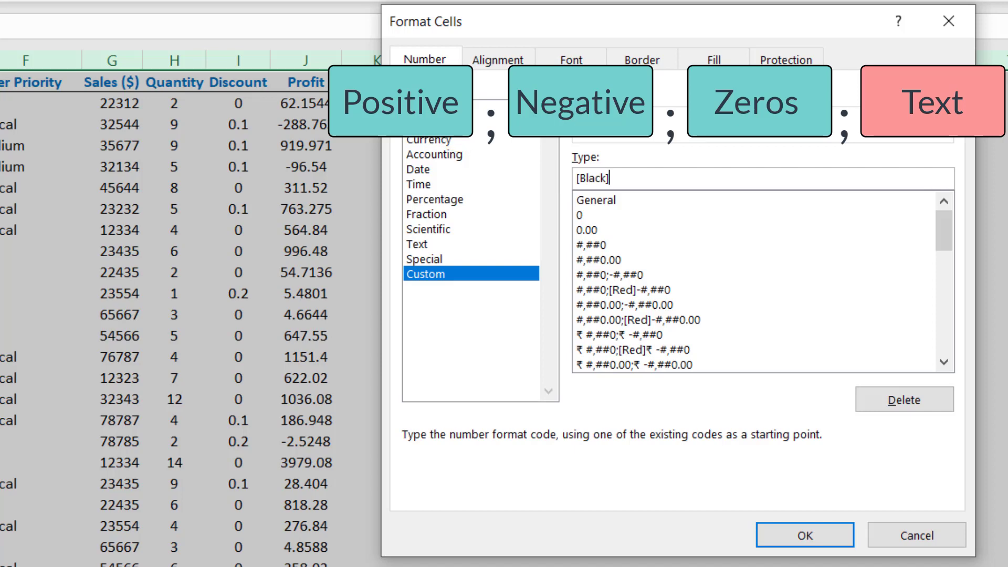
text(;;;[Red)
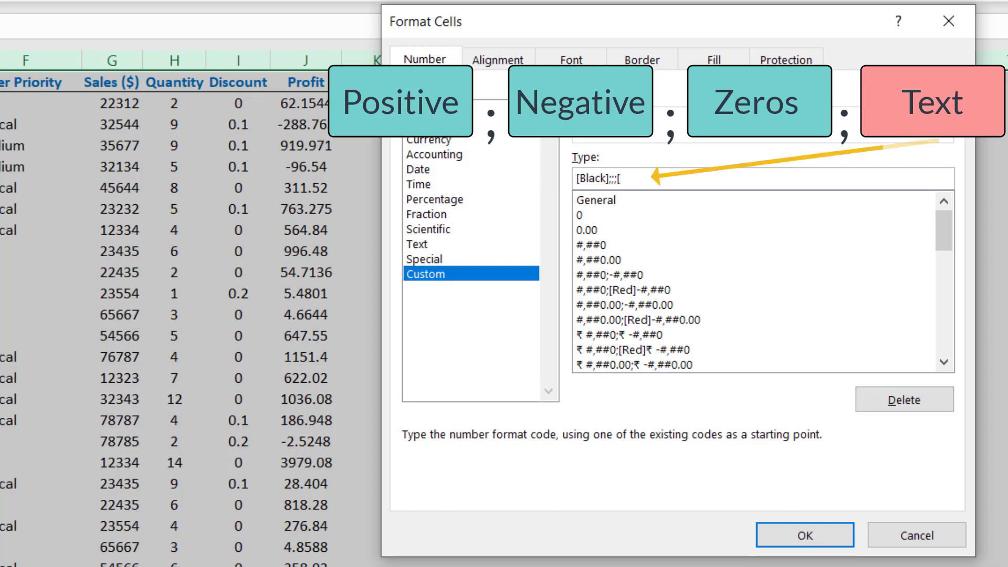
text(])
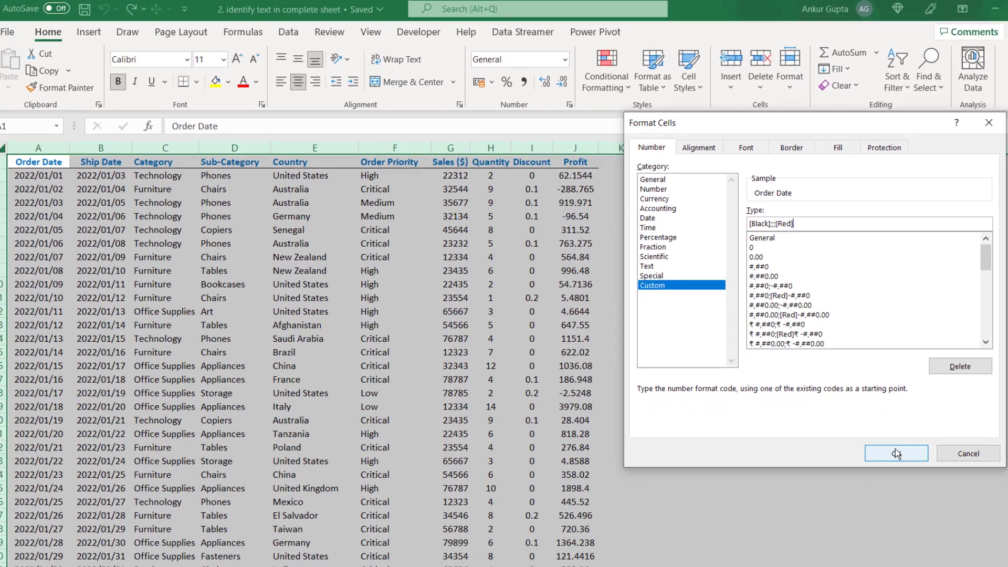
Apply the custom format and inspect the Sales ($) values in column G.
click(897, 453)
click(757, 420)
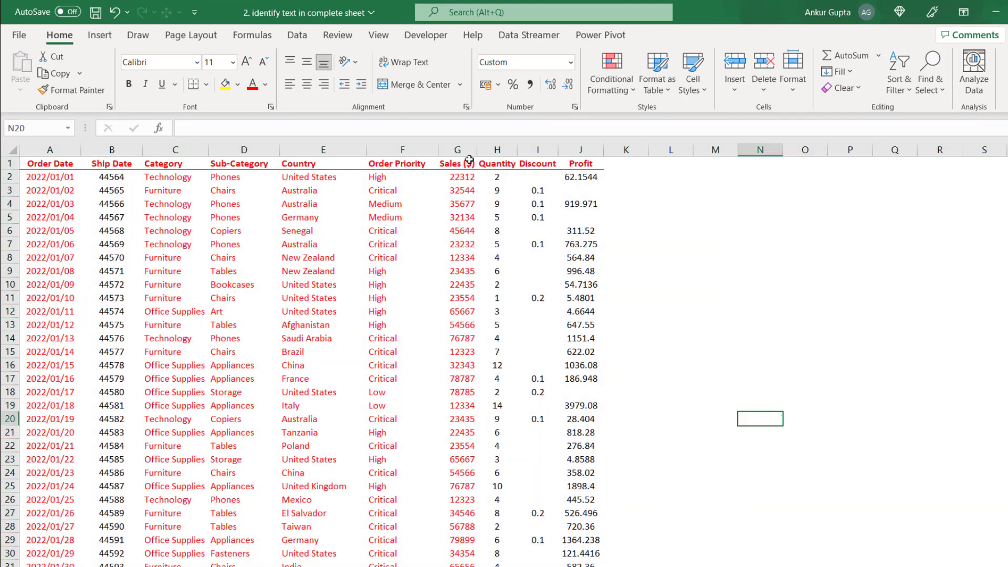
click(469, 163)
key(ctrl+shift+Down)
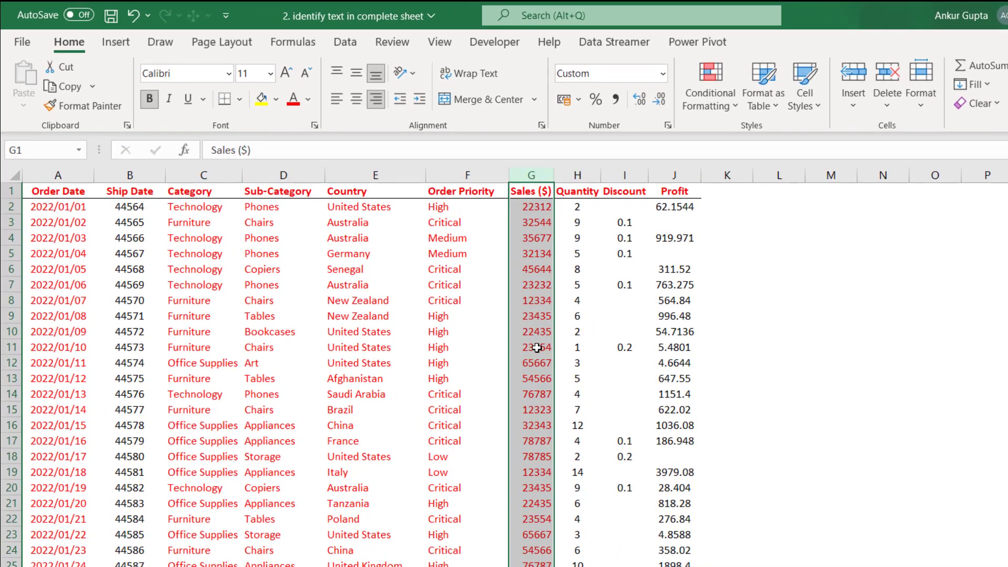
click(535, 210)
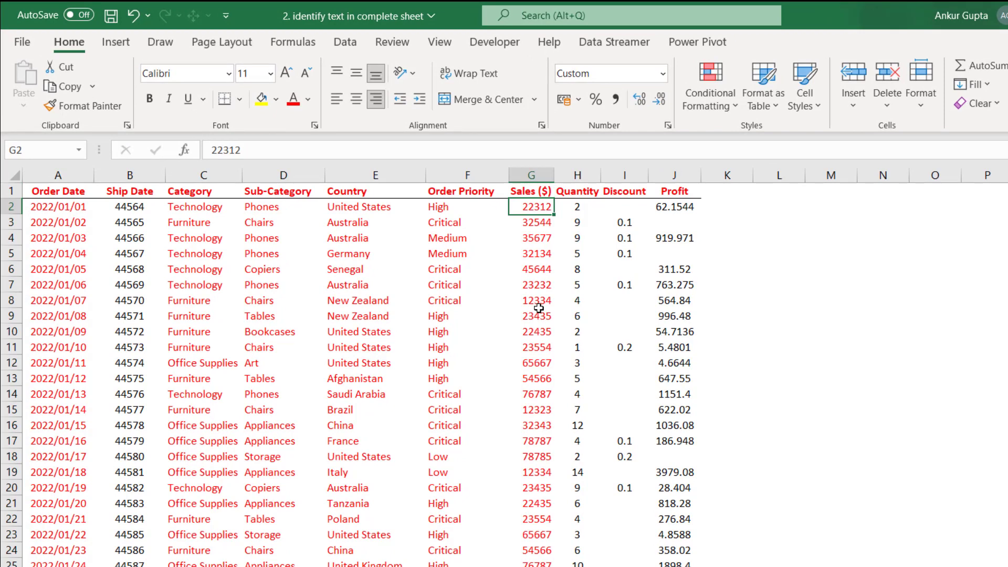
Format the Ship Date values in column B as Short Date.
click(65, 178)
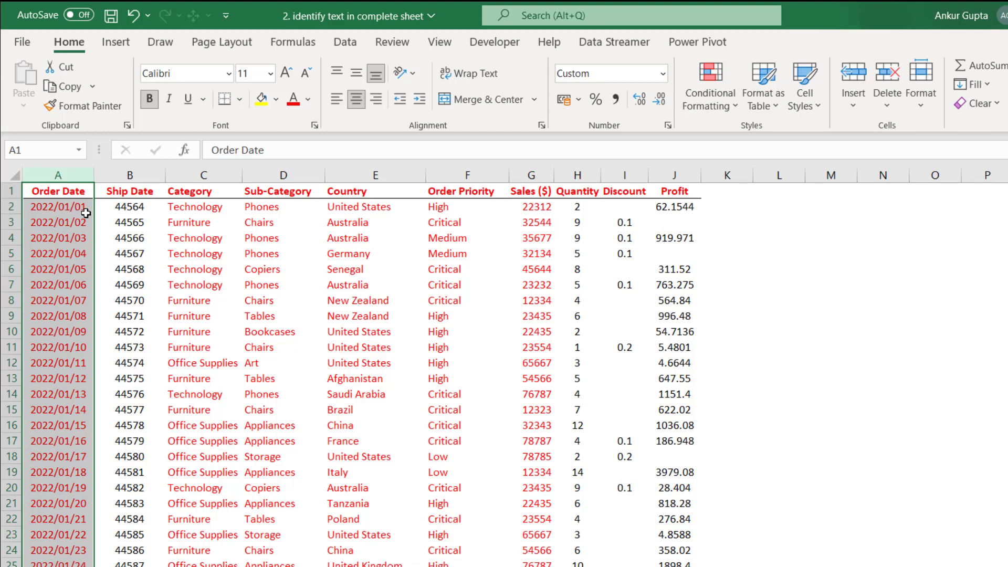
click(129, 207)
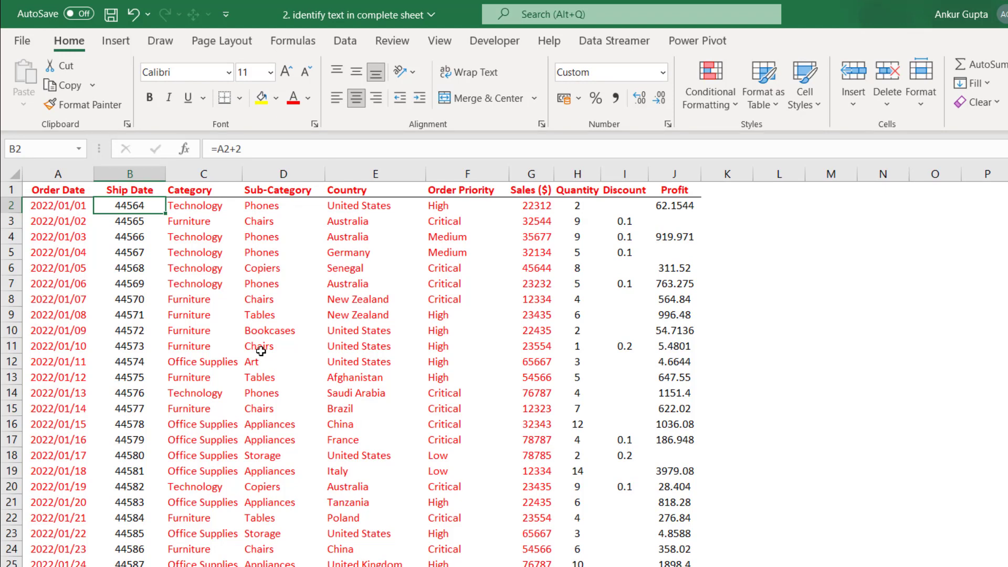
key(ctrl+shift+Down)
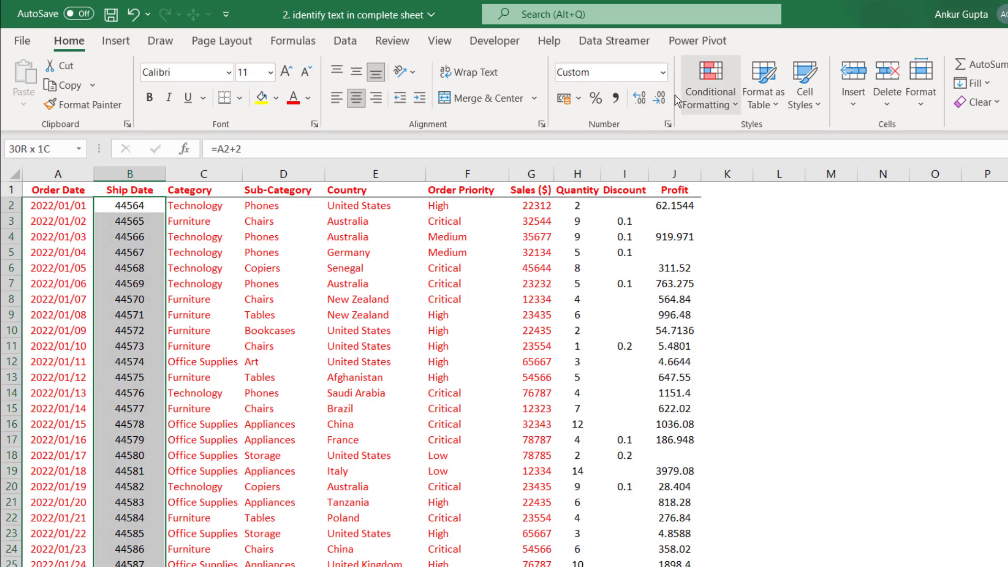
click(661, 73)
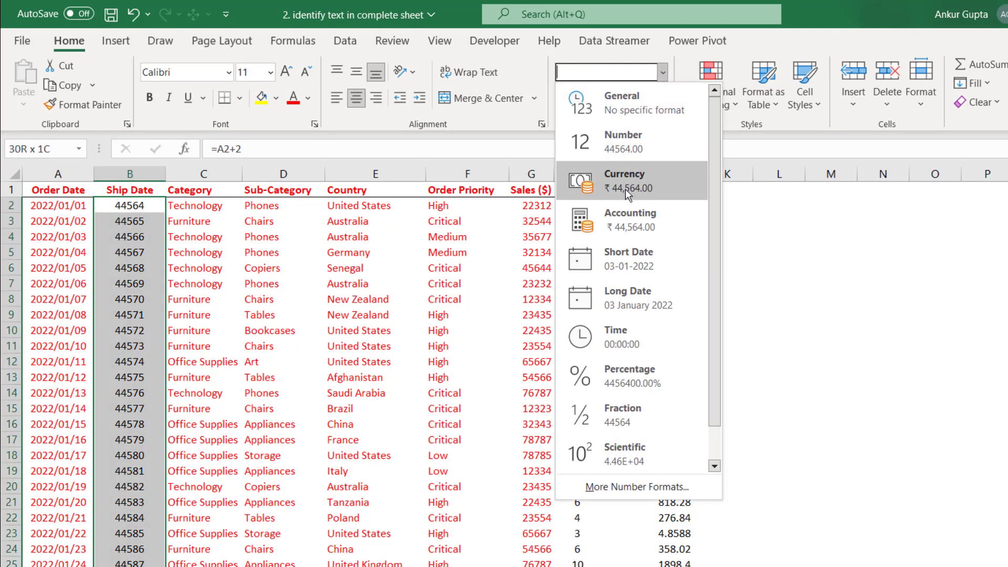
click(624, 258)
click(724, 206)
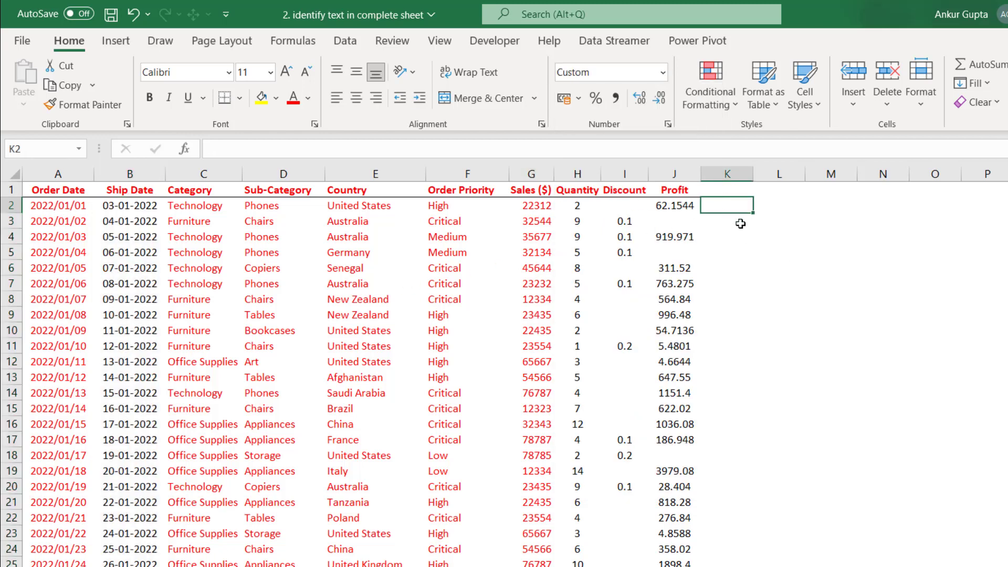
Enter =G2*1 in K2 and fill it down helper column K.
text(=)
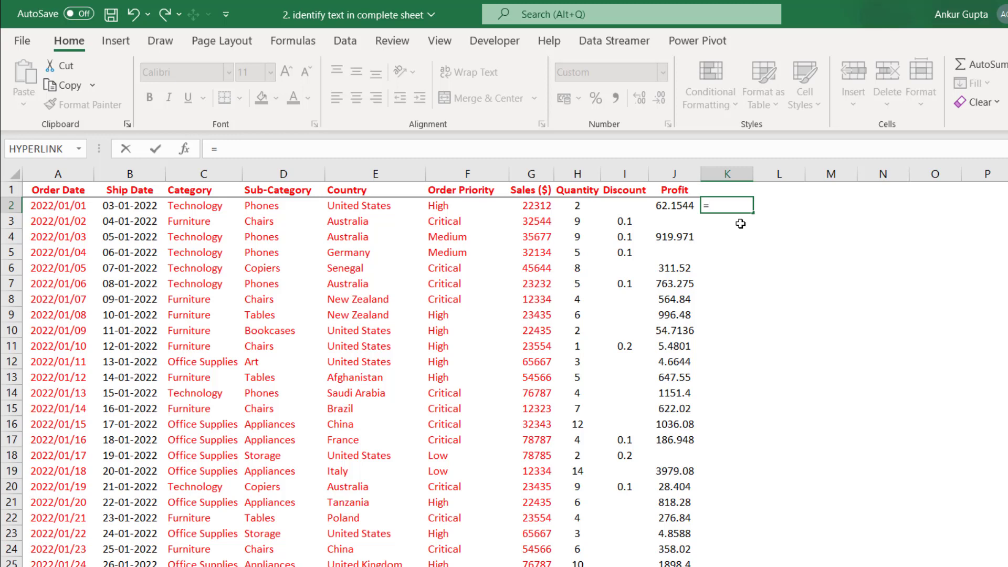
key(Left)
key(Left)
key(Left)
key(Left)
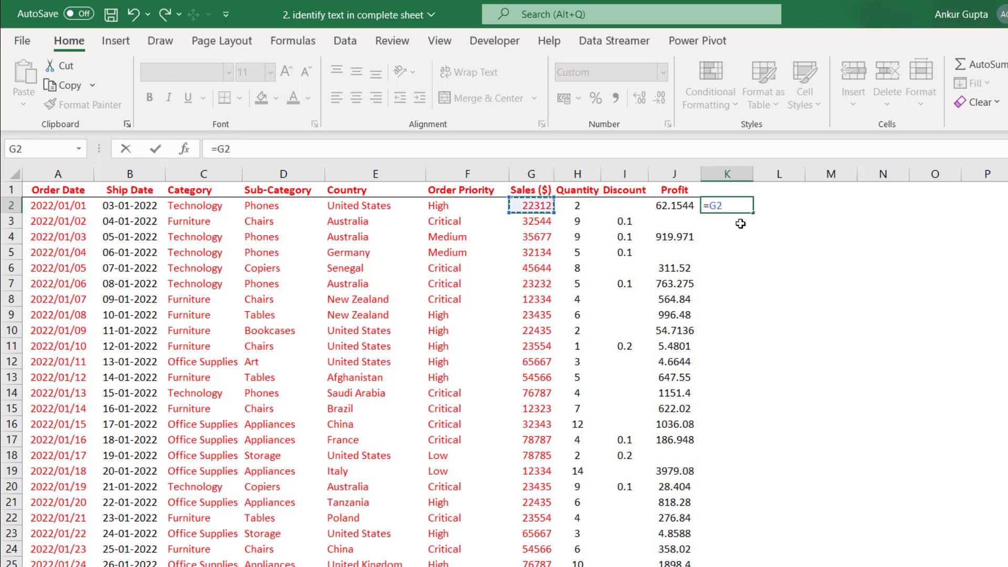
text(*1)
key(Return)
key(Up)
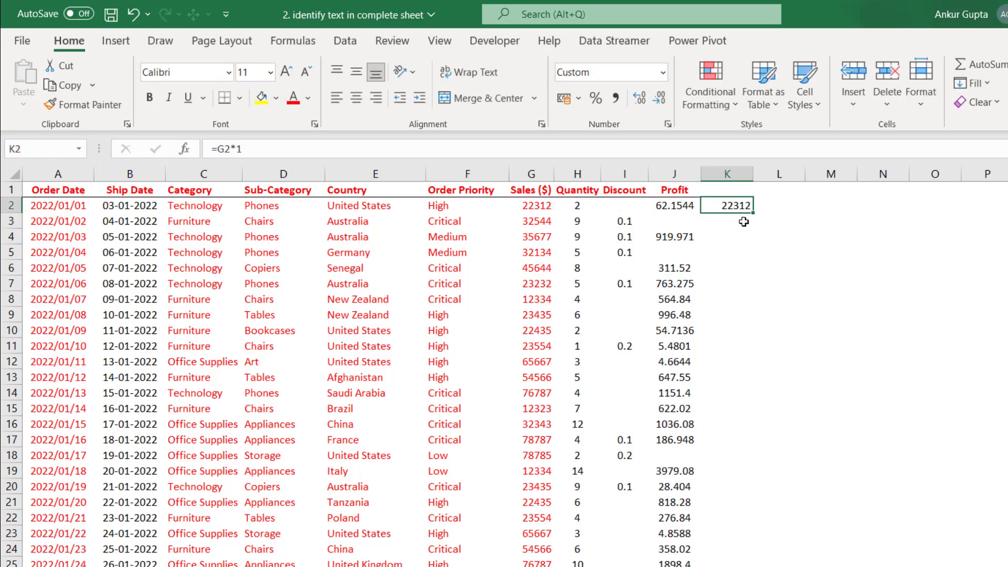
double_click(753, 214)
Paste column K's results as values over the Sales ($) column, then clear column K.
key(ctrl+c)
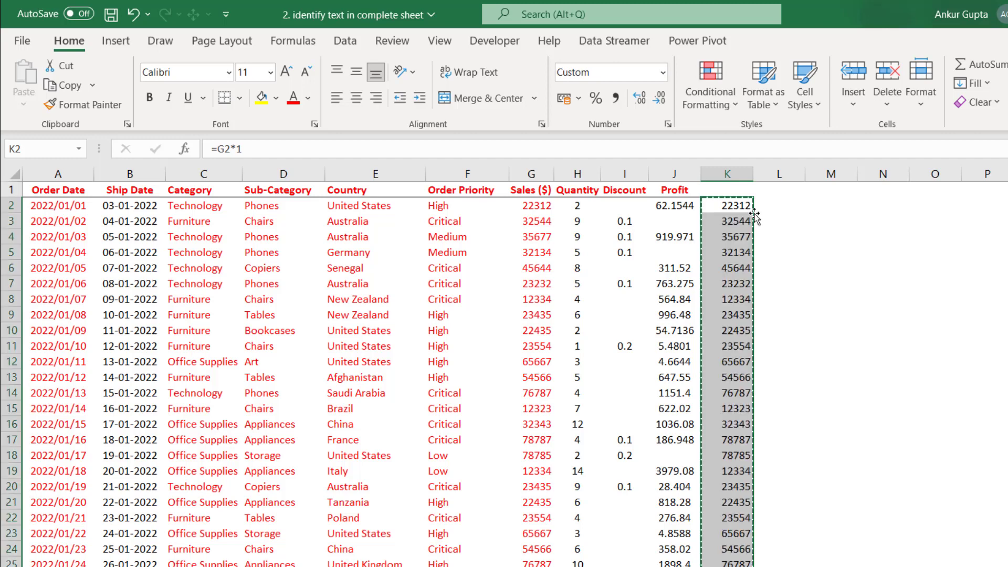
key(Left)
key(Left)
key(Left)
key(Left)
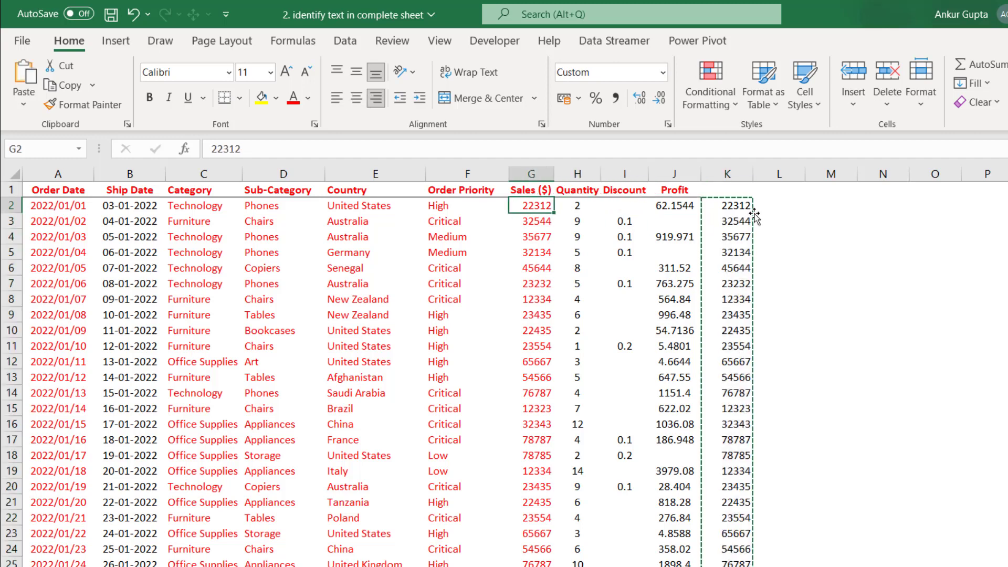
key(ctrl+alt+v)
key(v)
click(737, 204)
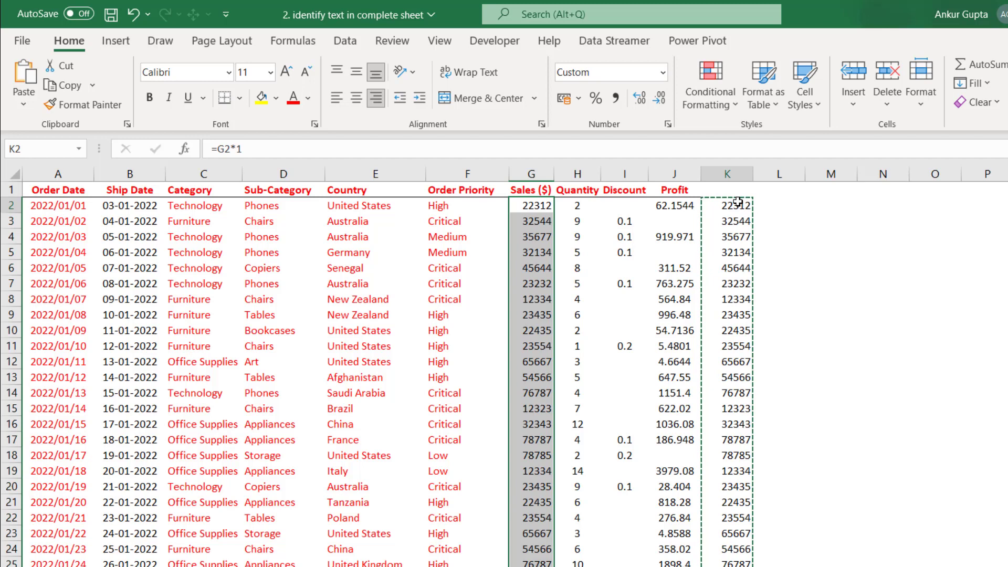
key(Escape)
key(ctrl+shift+Down)
key(Delete)
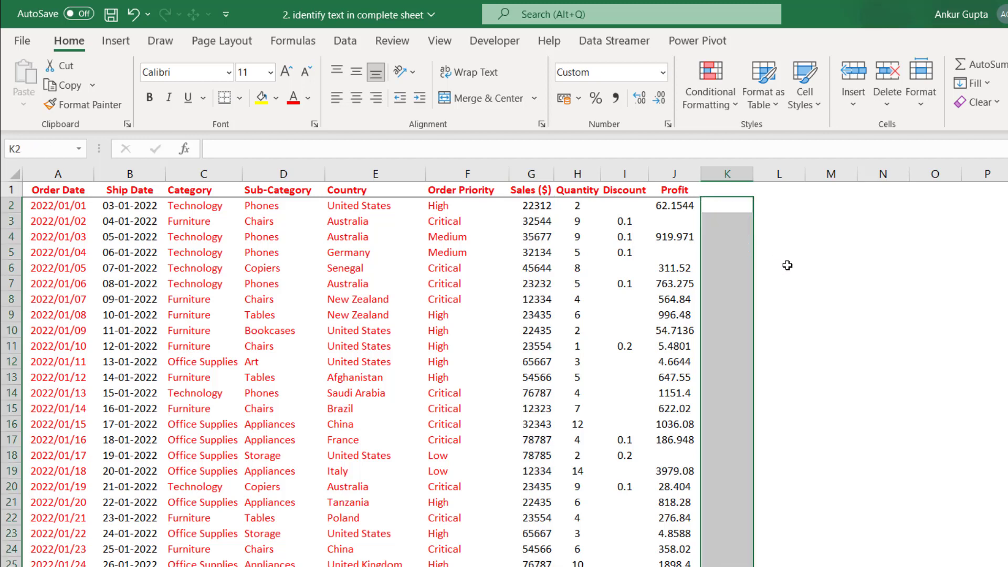
key(Left)
key(Left)
key(Left)
key(Left)
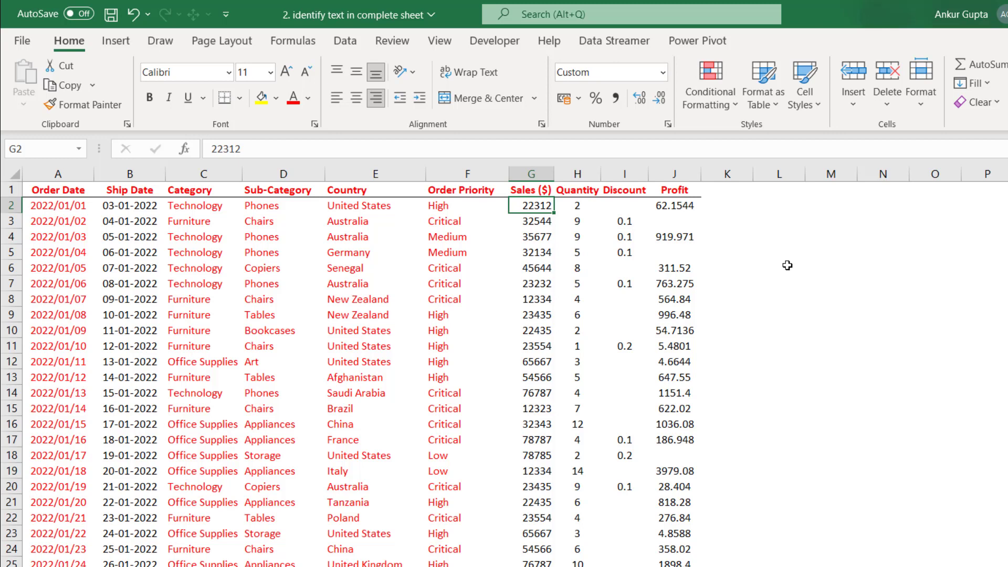
Enter =A2*1 in K2 and fill it down helper column K.
click(778, 298)
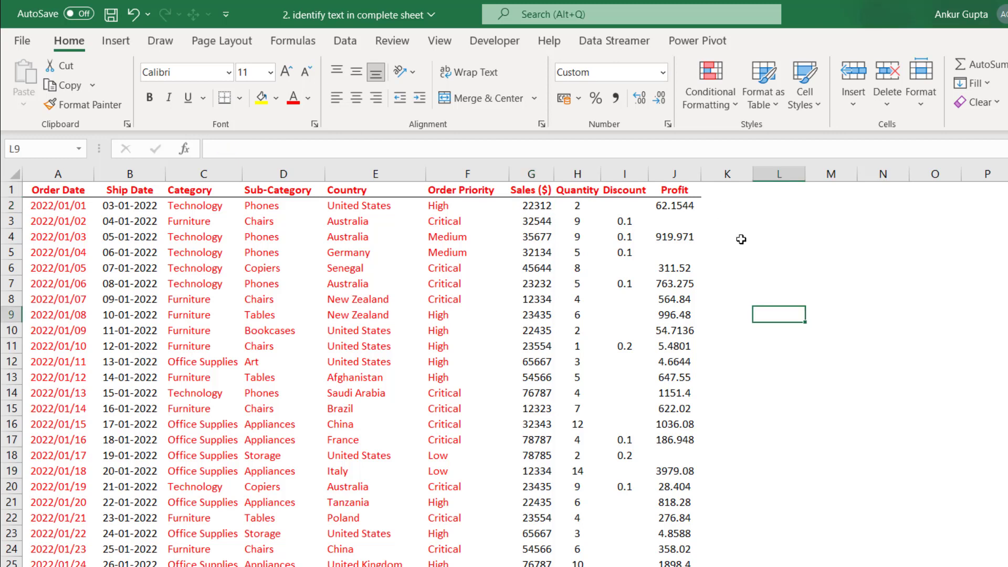
click(728, 208)
text(=)
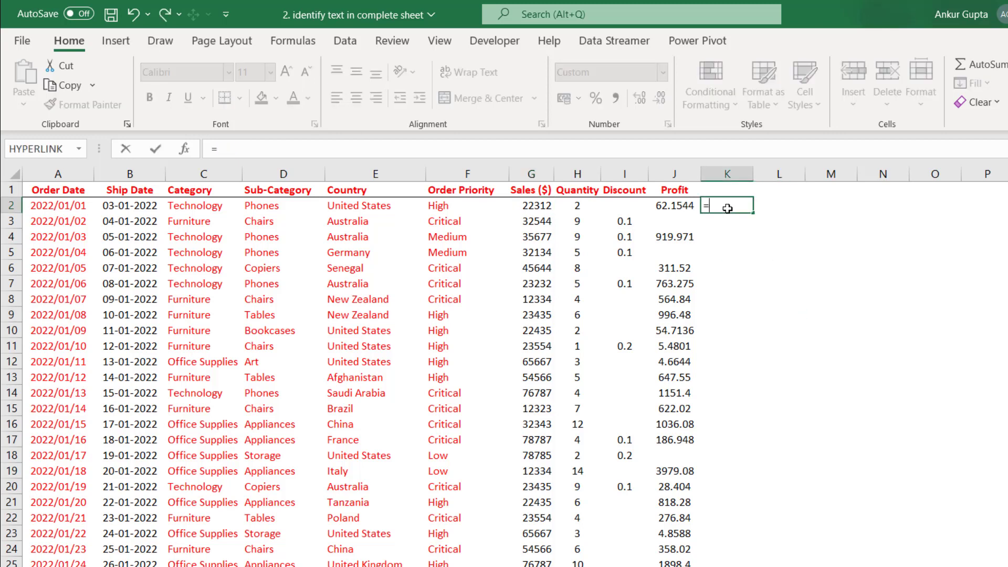
key(Left)
key(Left)
key(Left)
key(Left)
key(Left)
key(Left)
key(Left)
key(Left)
key(Left)
key(Left)
text(*1)
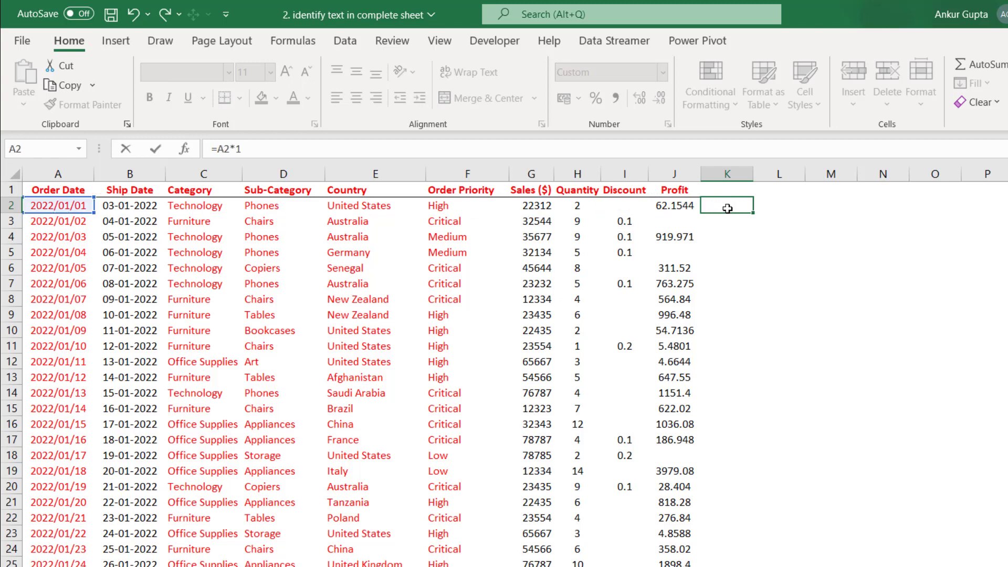
key(ctrl+Return)
double_click(753, 212)
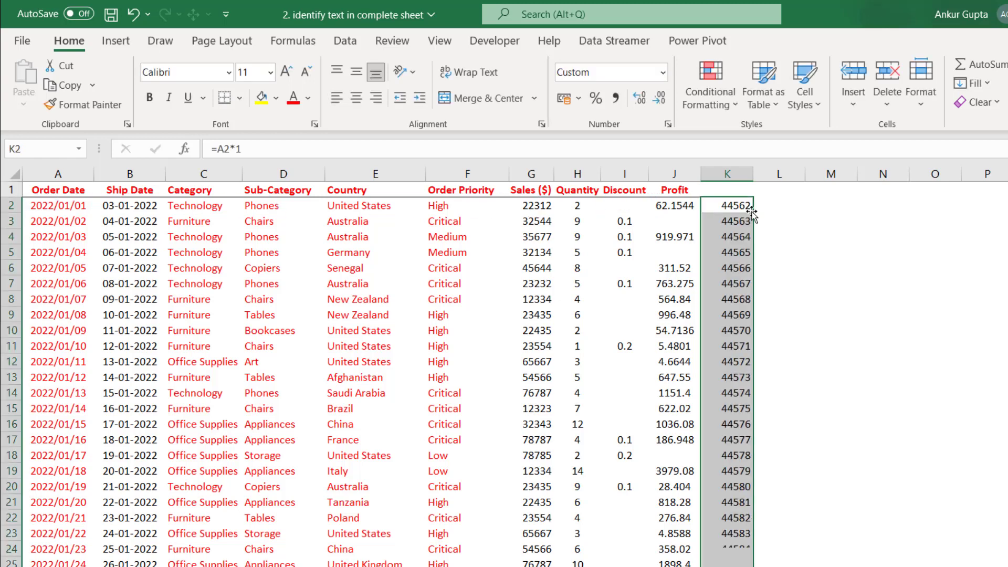
Paste the results as values over Order Date, format them as Short Date, and undo the helper.
key(ctrl+c)
click(80, 202)
key(ctrl+shift+Down)
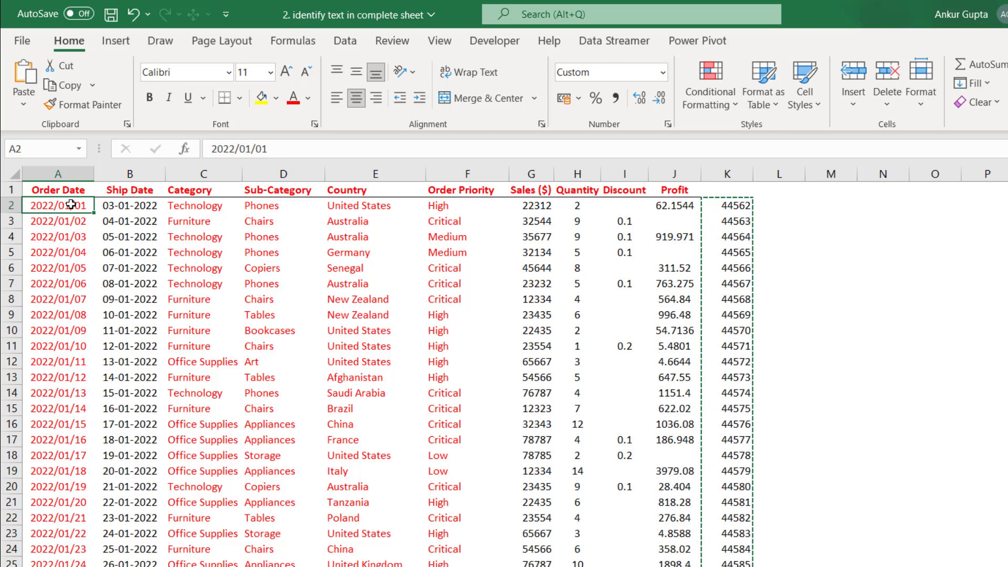
key(alt+h)
key(v)
key(v)
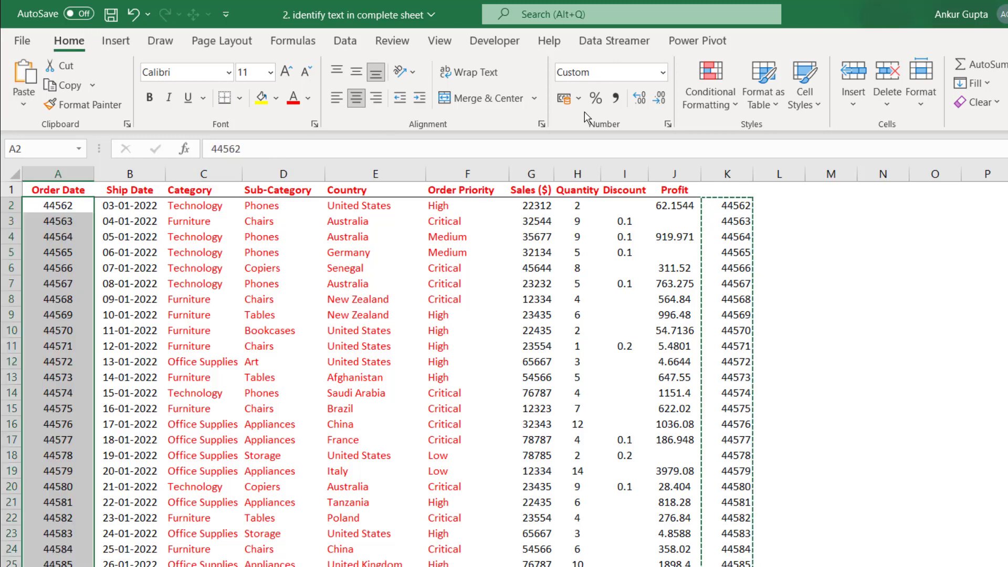
click(663, 72)
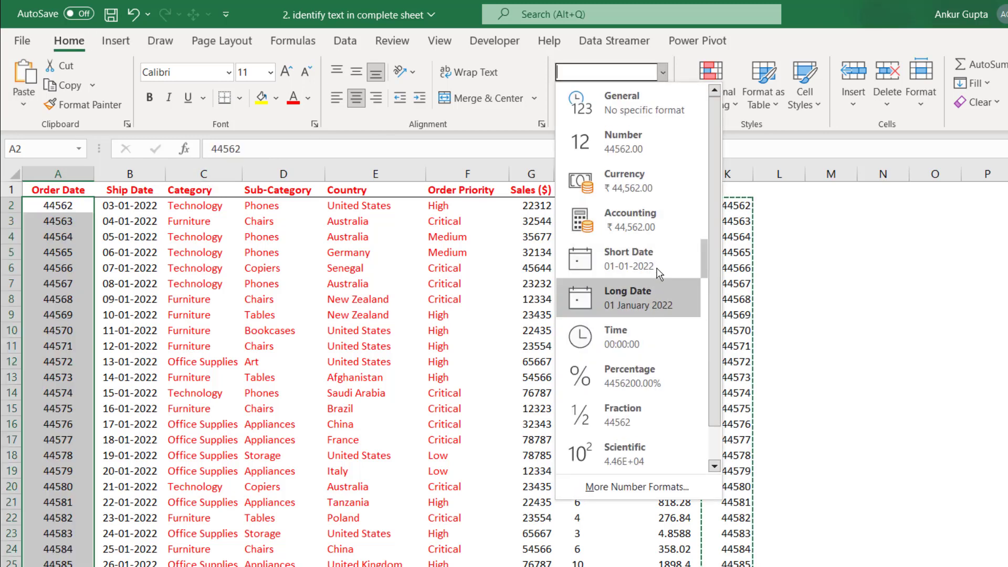
click(630, 259)
click(730, 203)
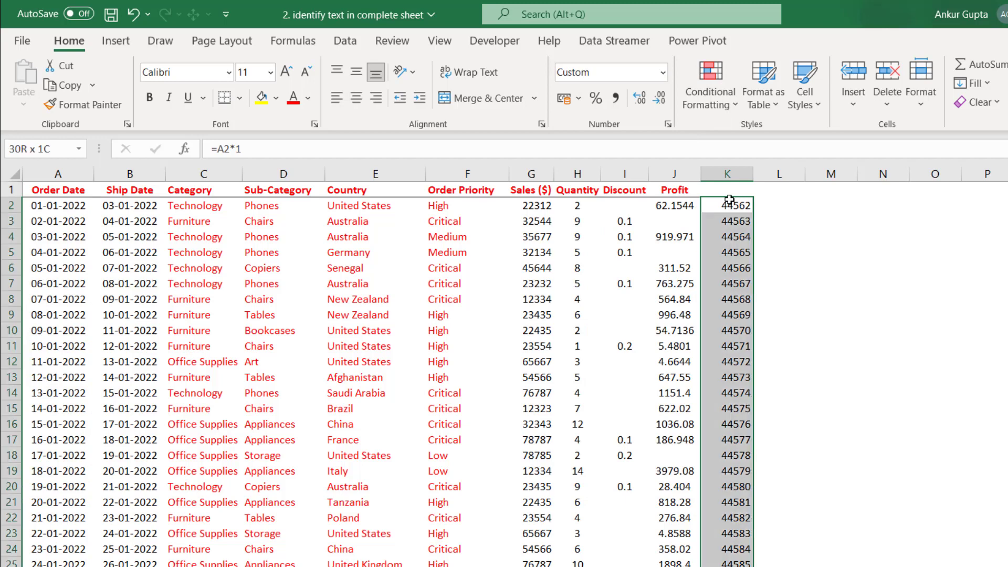
key(ctrl+z)
click(949, 472)
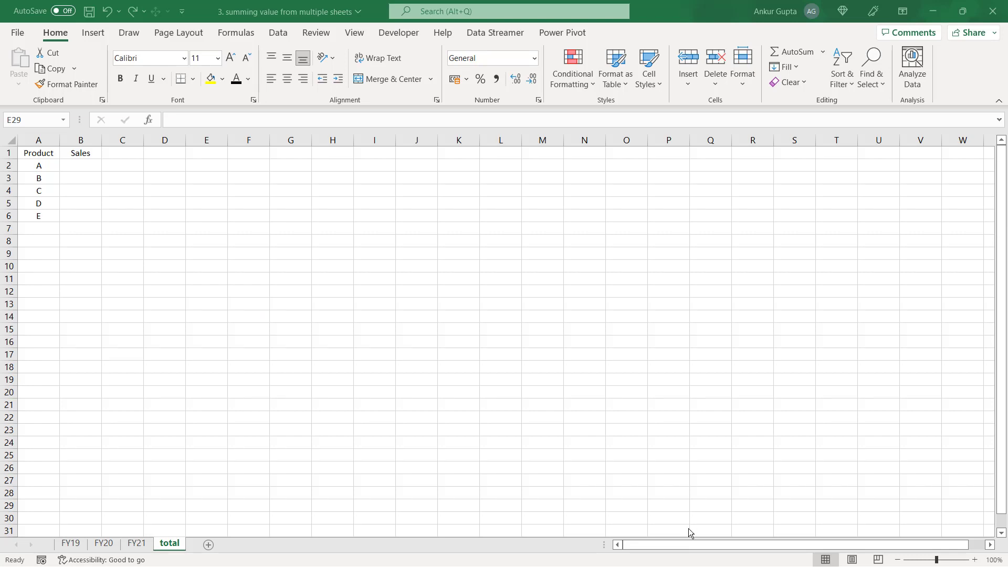
click(71, 543)
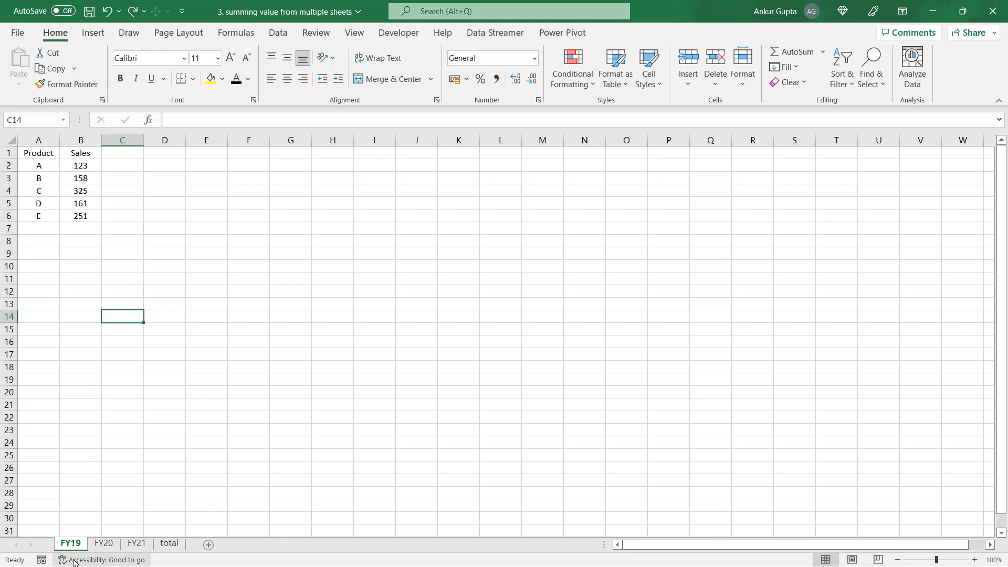
click(104, 546)
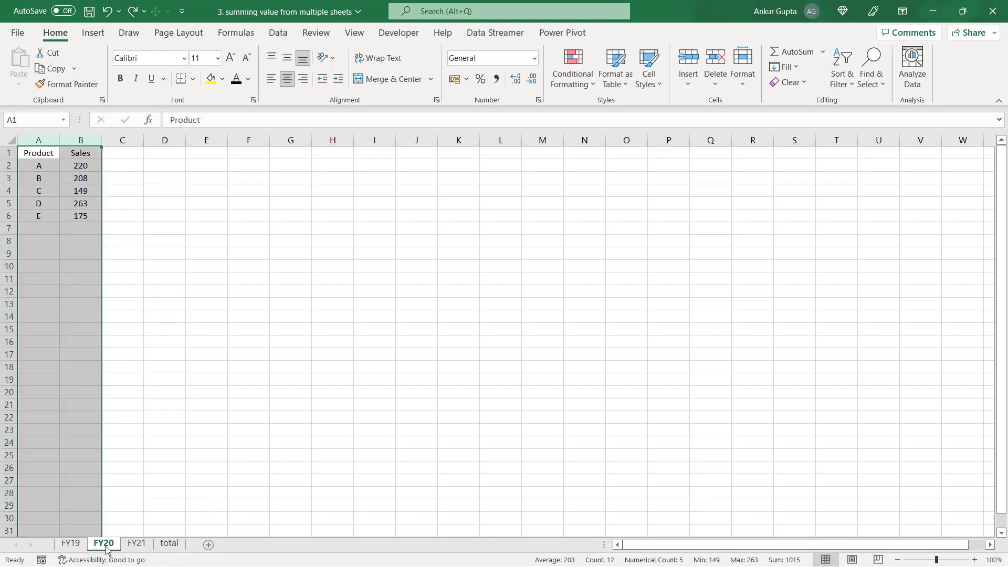
click(136, 546)
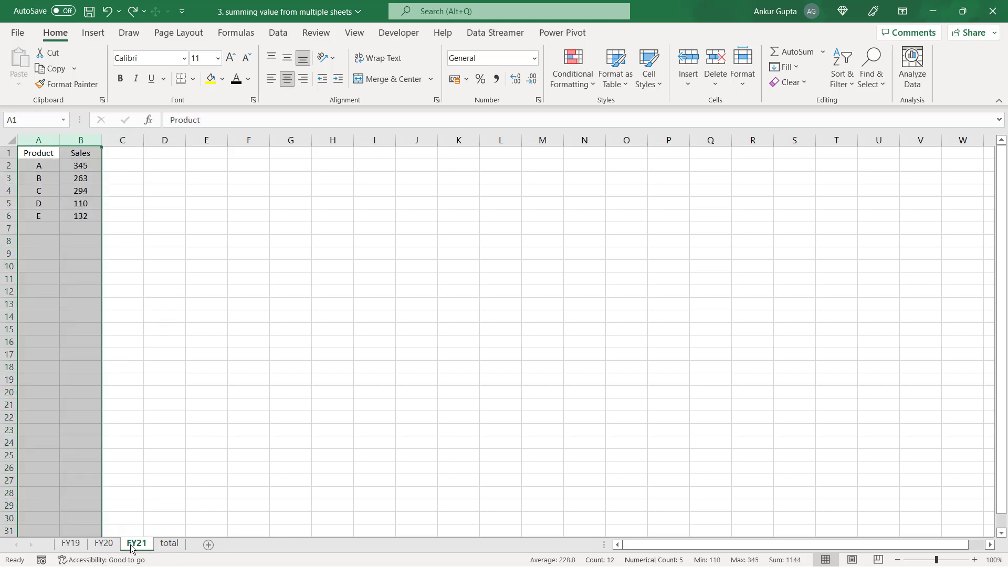
click(170, 544)
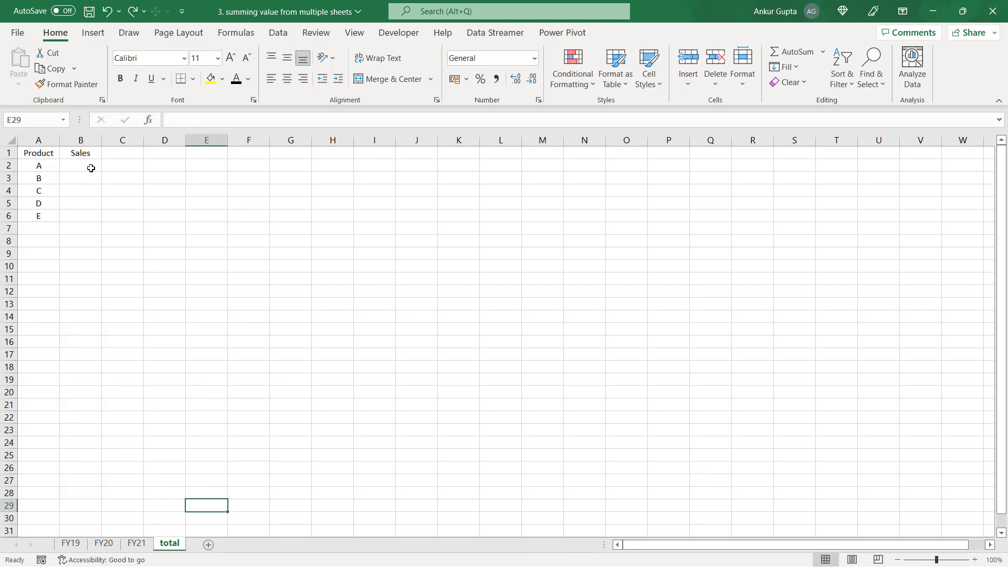
click(91, 168)
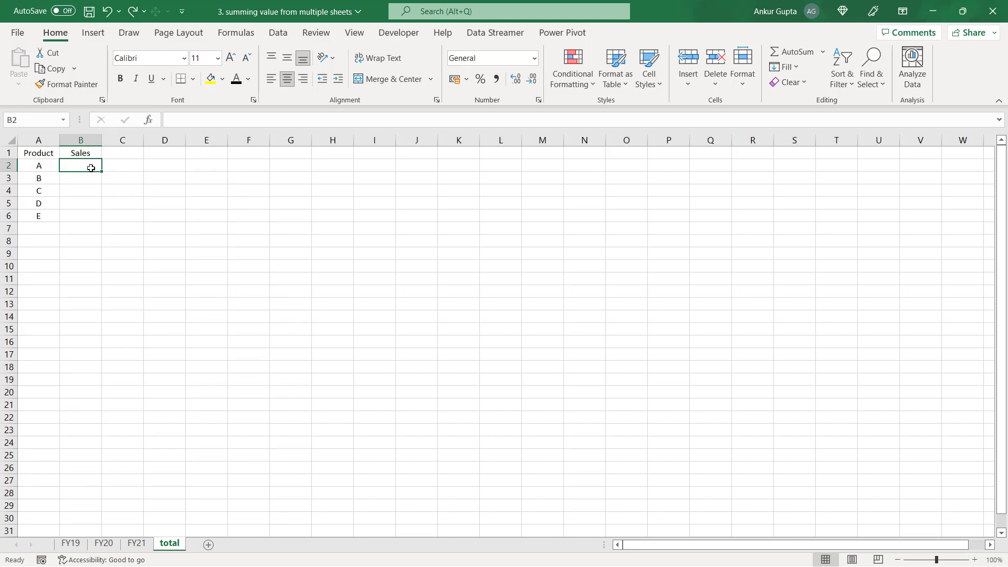
key(shift+Down)
key(shift+Down)
key(shift+Down)
key(shift+Down)
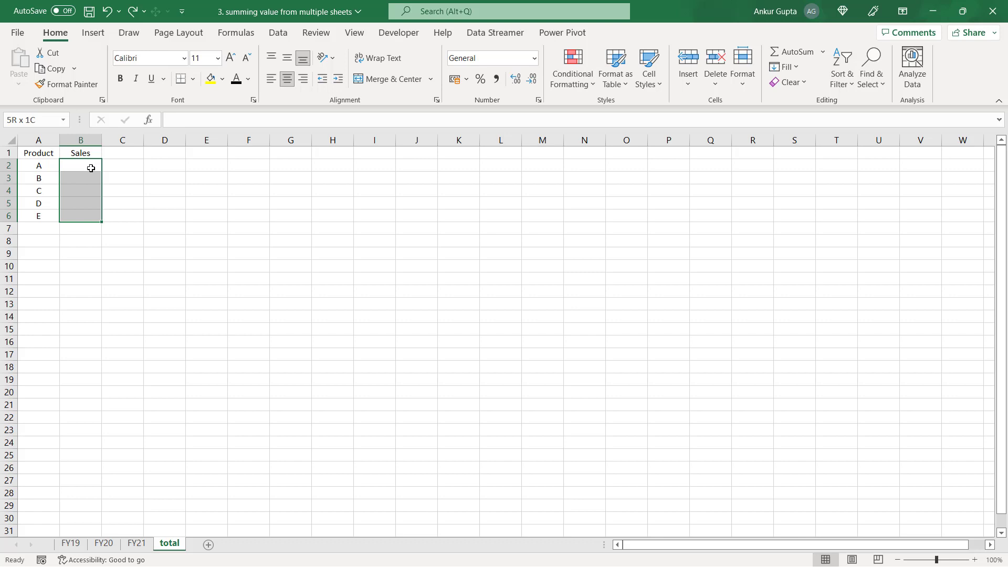
Enter =SUM('FY19:FY21'!B2) into B2:B6 at once, giving 688, 629, 768, 534 and 558.
text(=s)
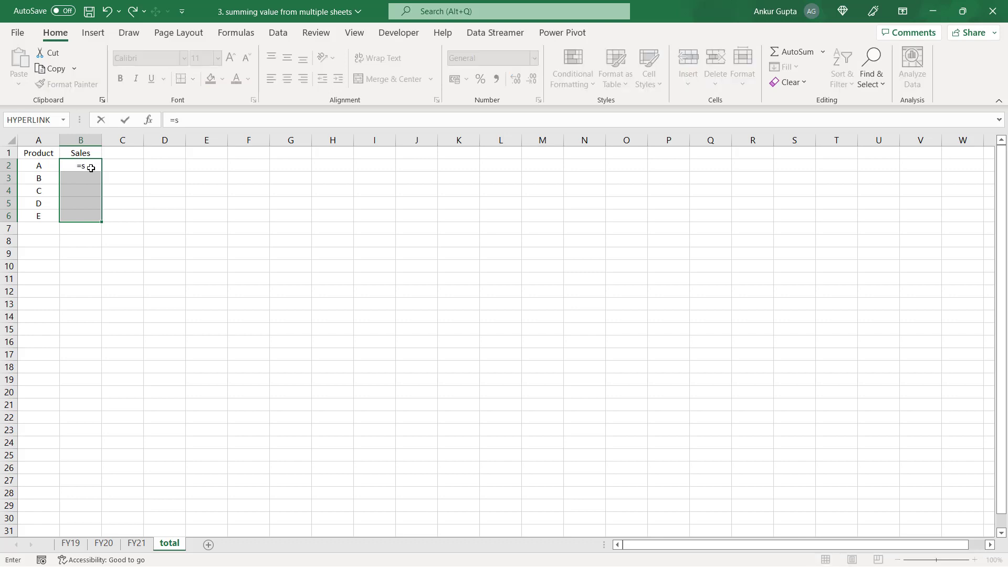
text(um)
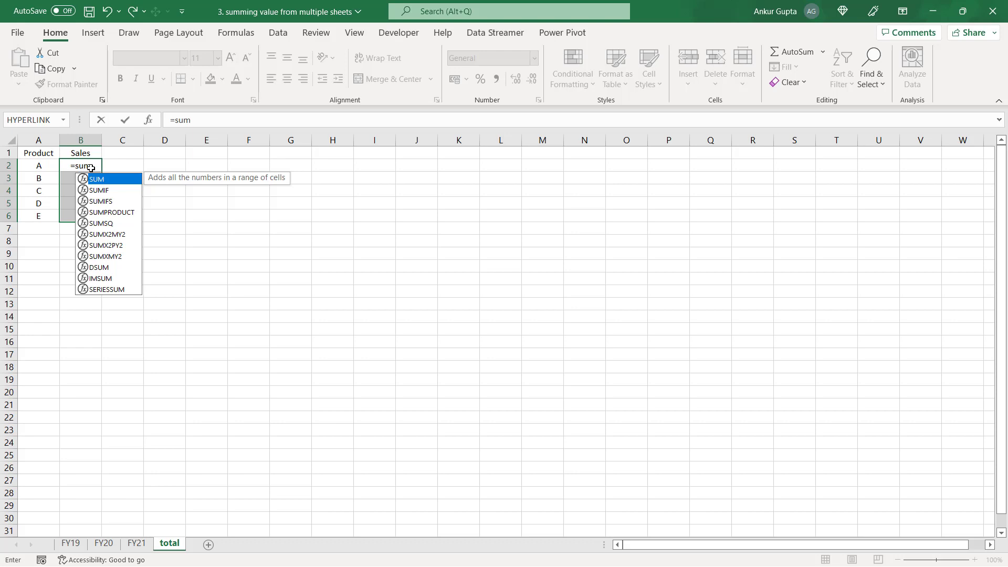
key(Tab)
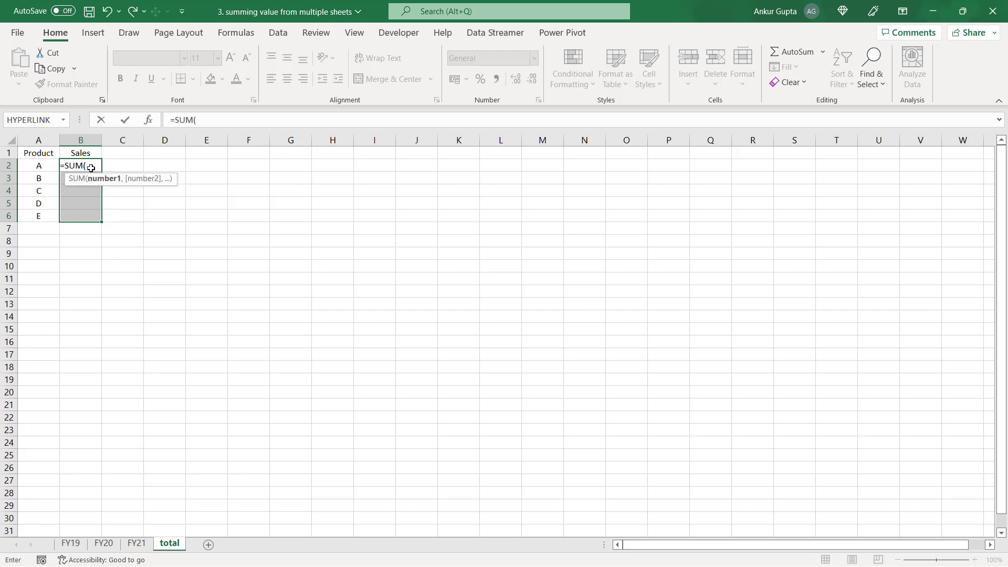
click(71, 546)
click(84, 165)
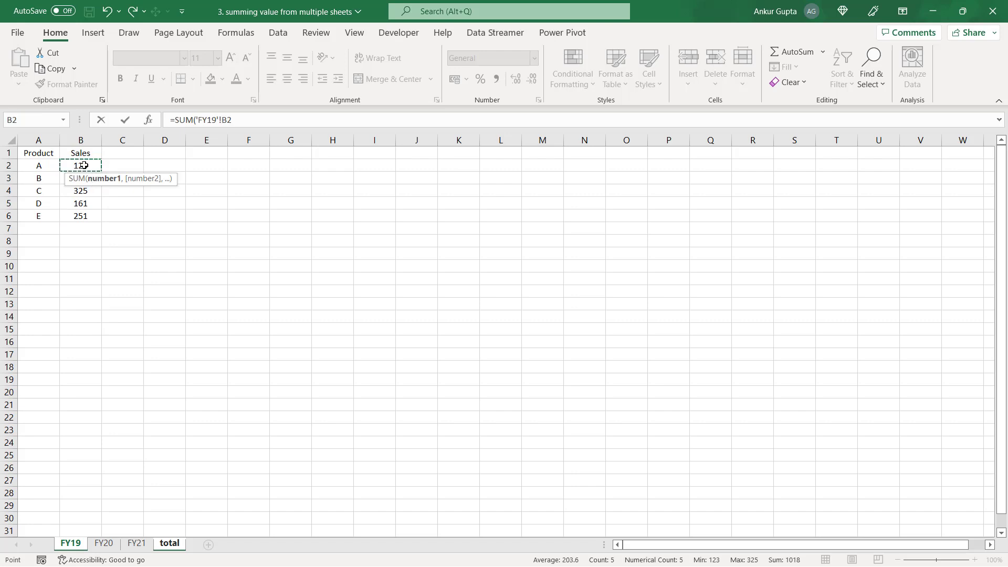
key(shift)
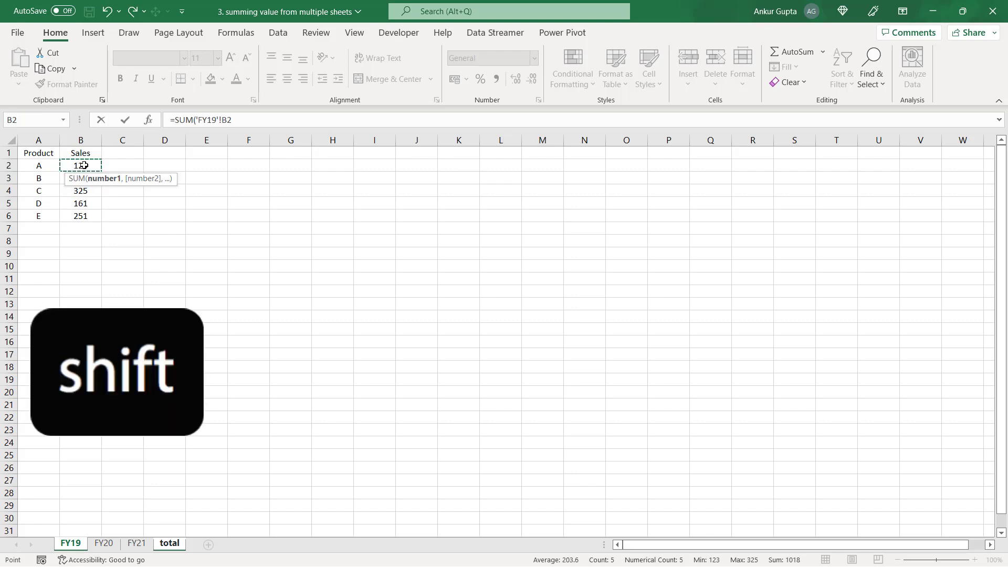
shift+click(103, 546)
shift+click(136, 546)
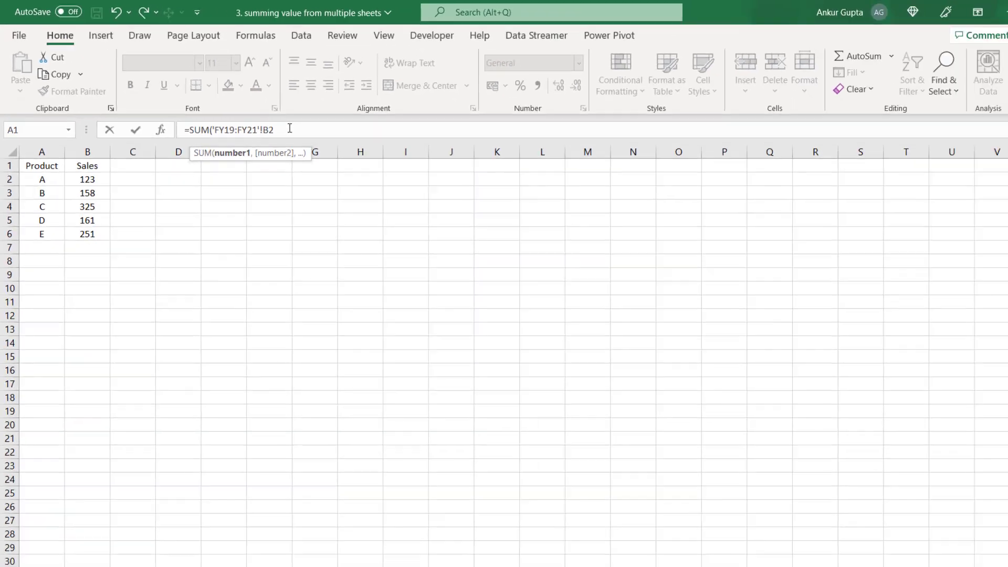
text())
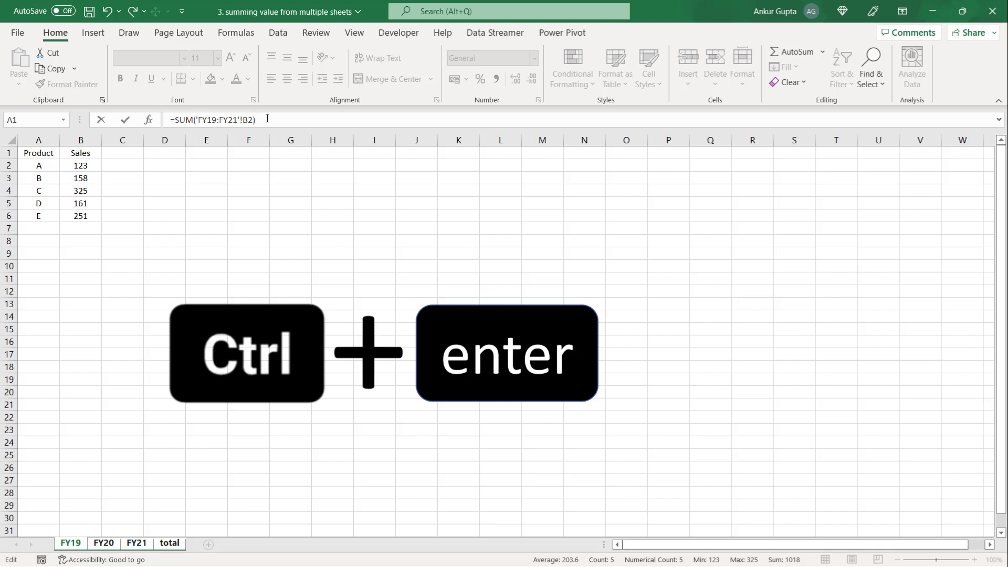
key(ctrl+Return)
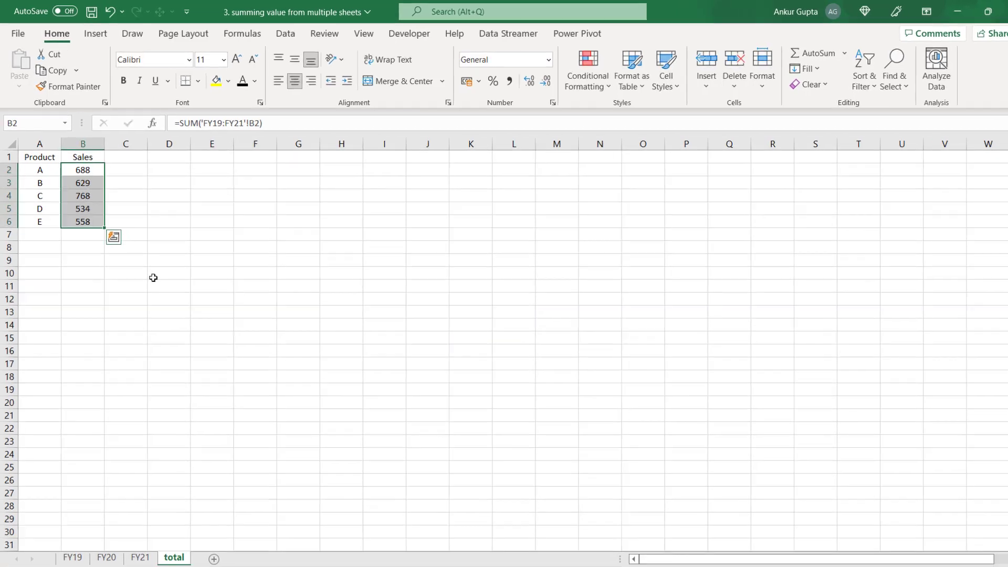
click(150, 269)
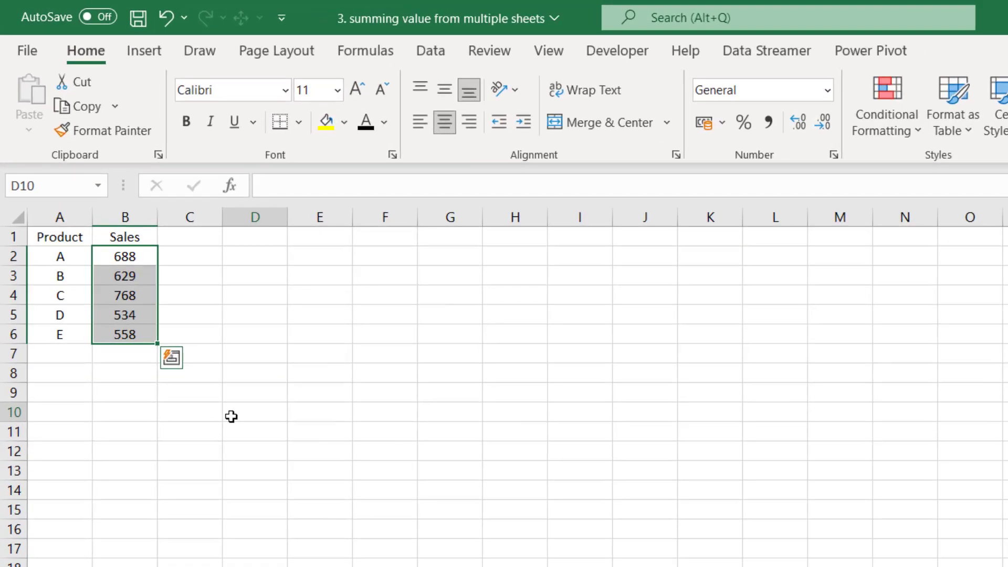
click(90, 167)
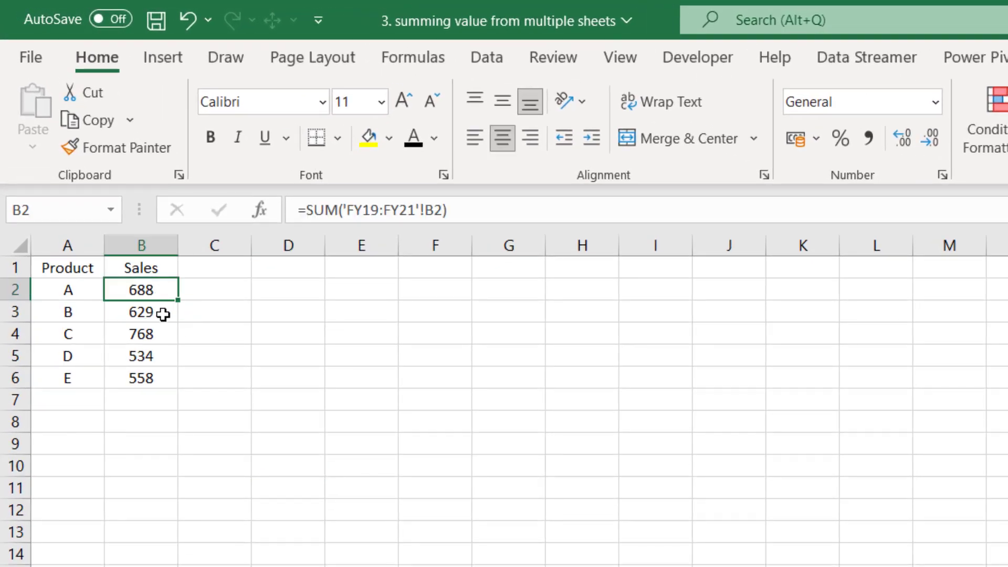
click(163, 315)
click(163, 343)
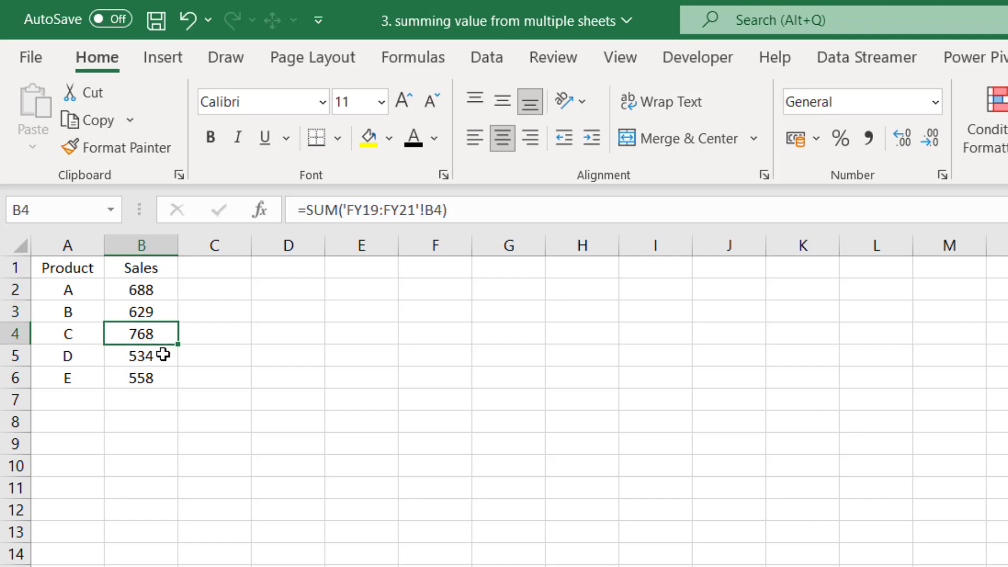
click(164, 355)
click(164, 378)
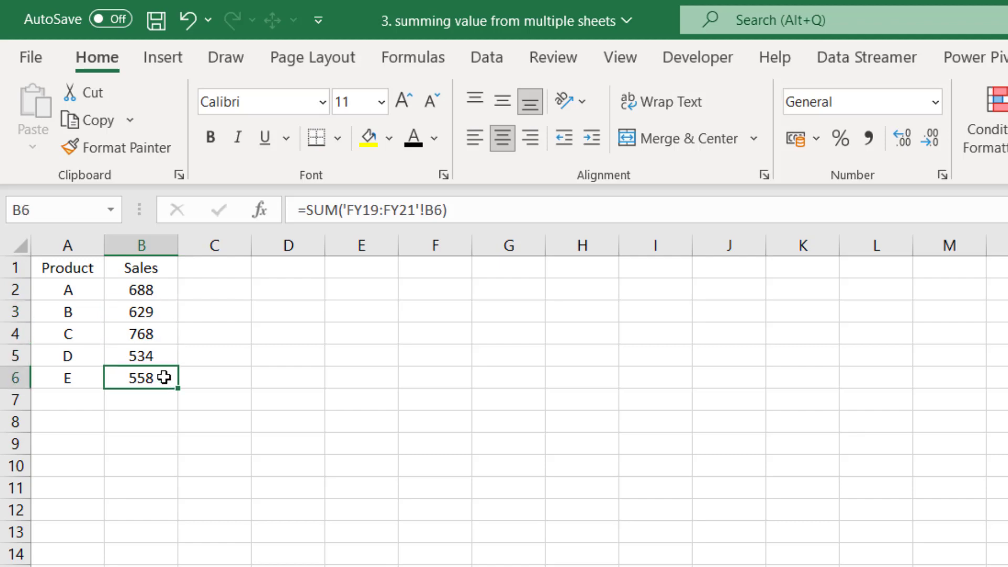
click(88, 335)
click(138, 334)
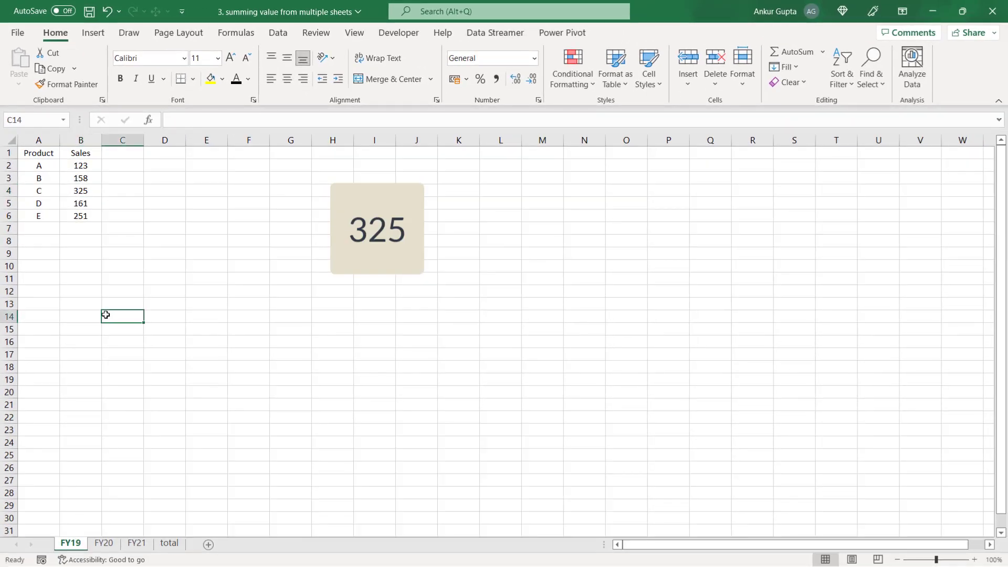
click(104, 544)
click(89, 191)
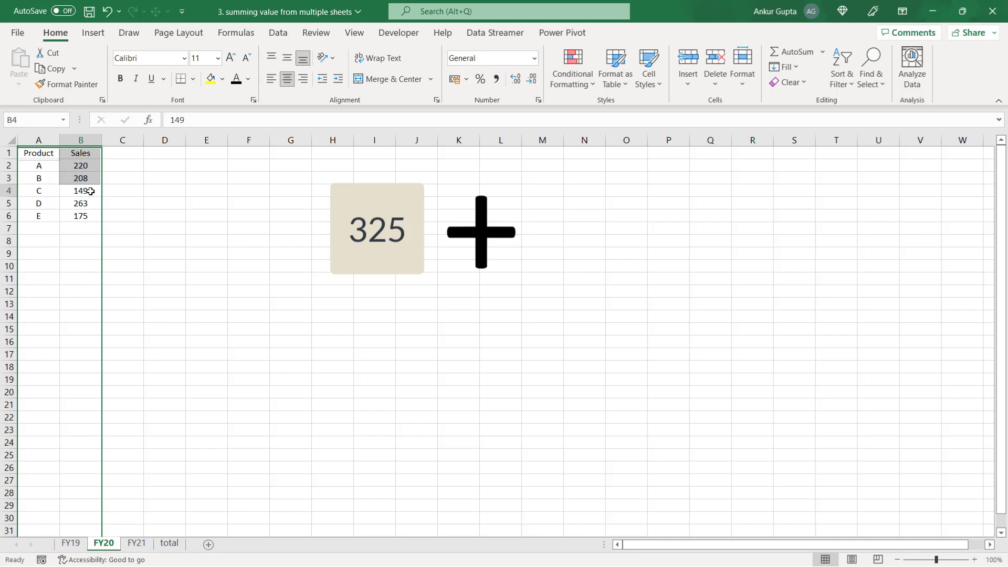
click(136, 542)
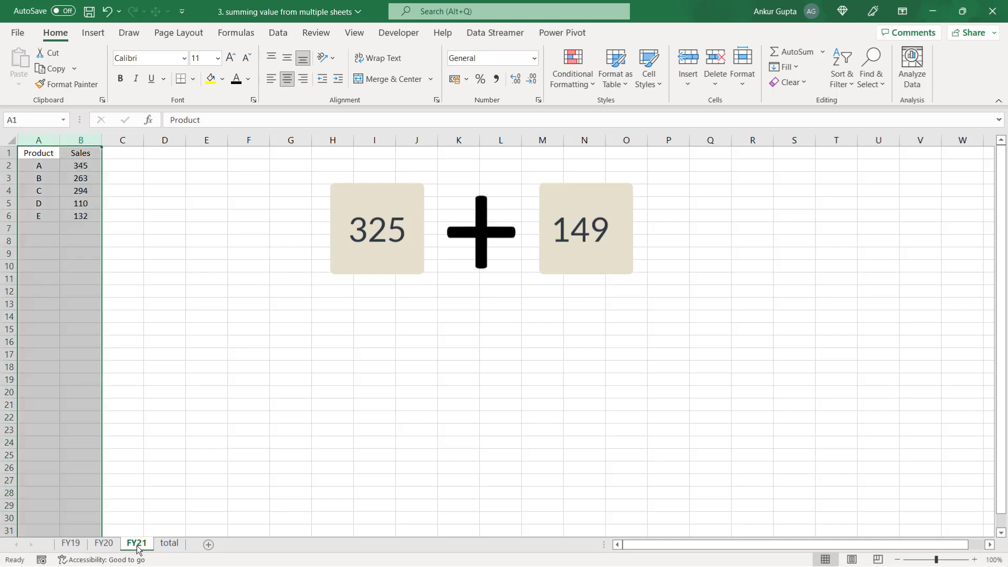
click(85, 194)
click(169, 543)
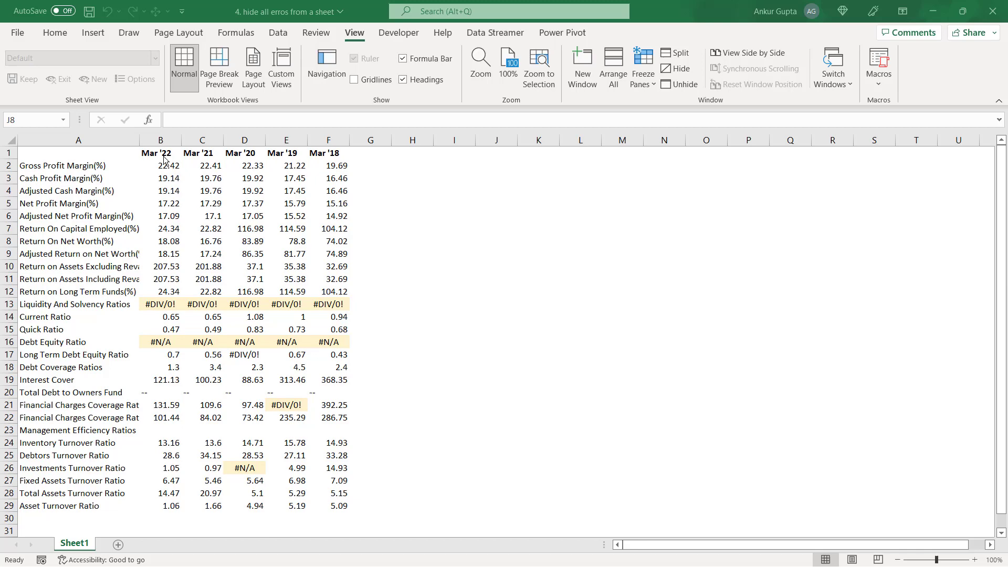
Select the entire financial ratios sheet via the Select All corner.
click(11, 138)
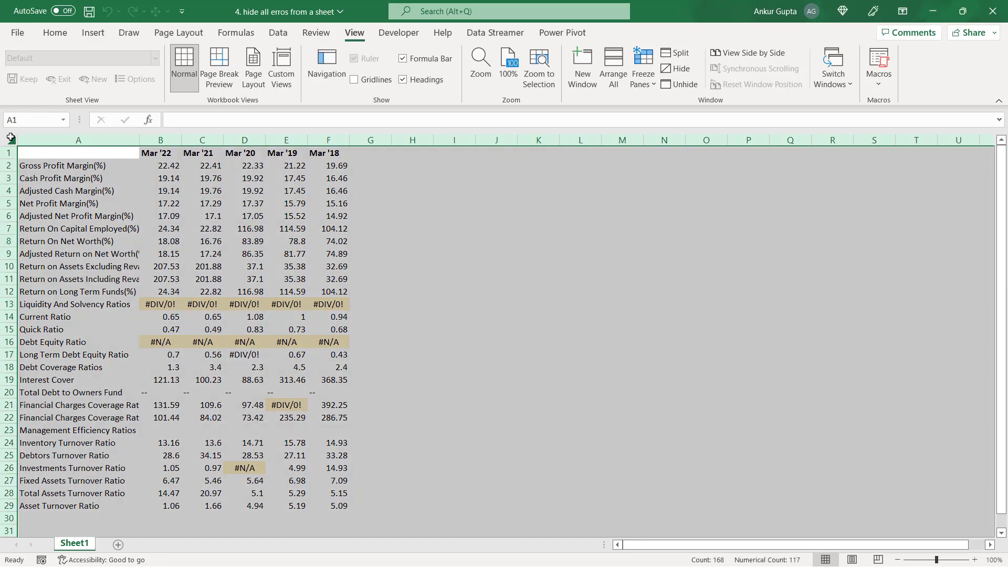
Start a new conditional formatting rule that formats only cells containing Errors.
click(55, 33)
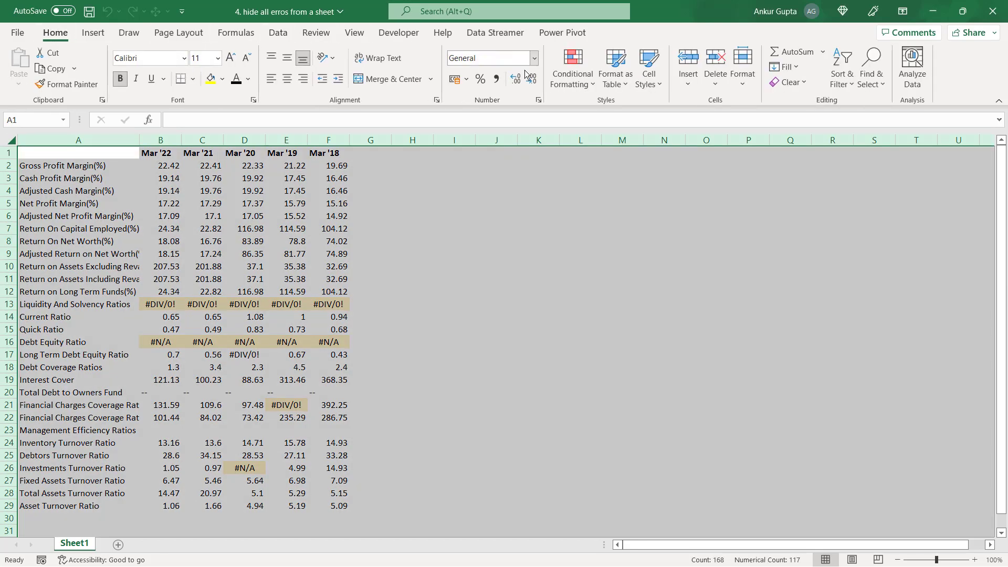
click(585, 84)
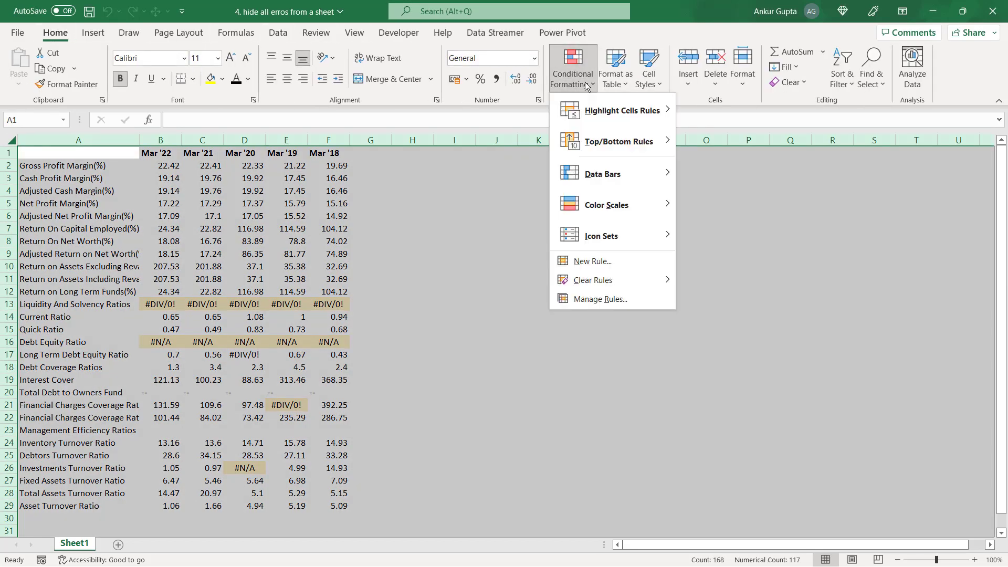
click(608, 263)
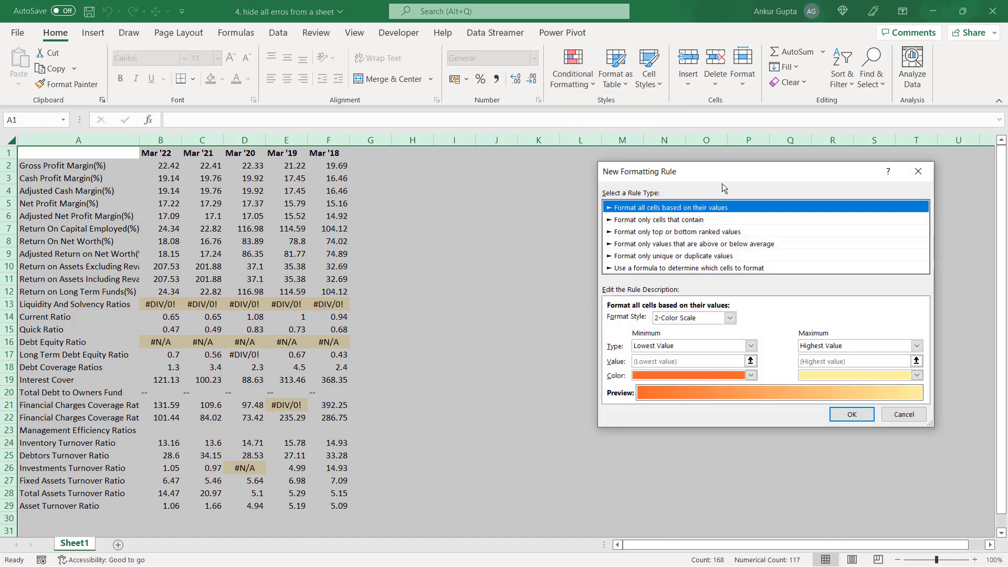
drag(725, 176, 506, 96)
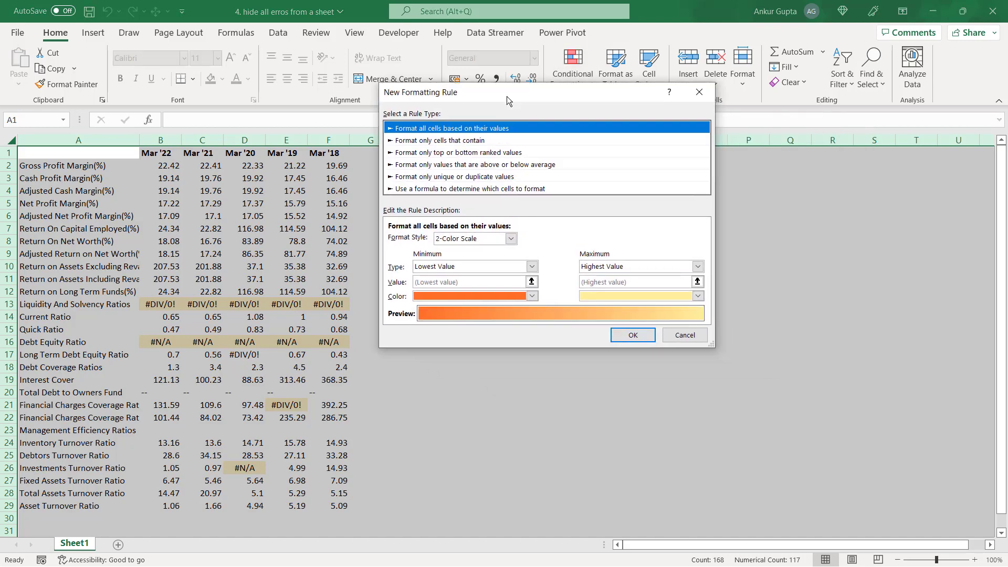
click(457, 144)
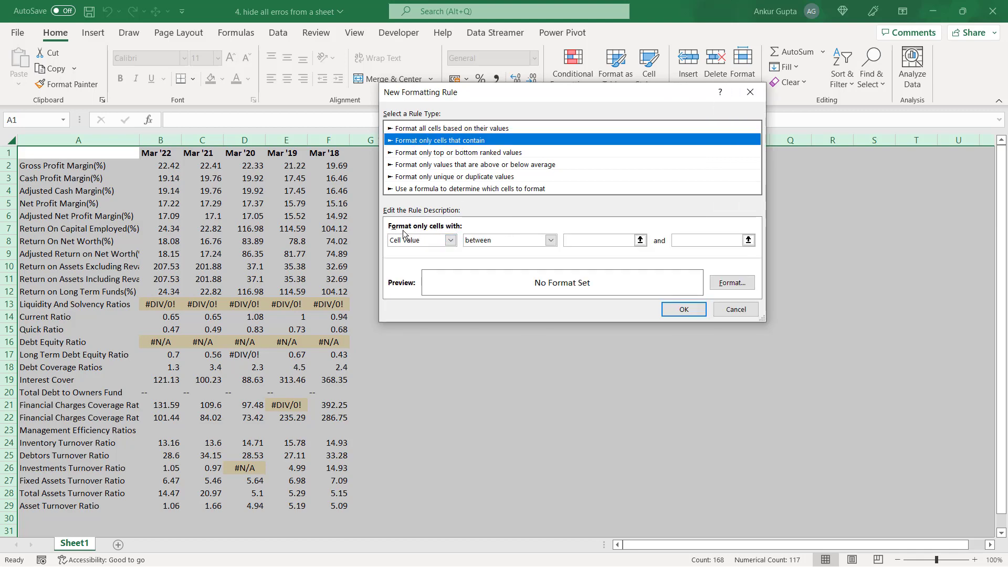
click(451, 241)
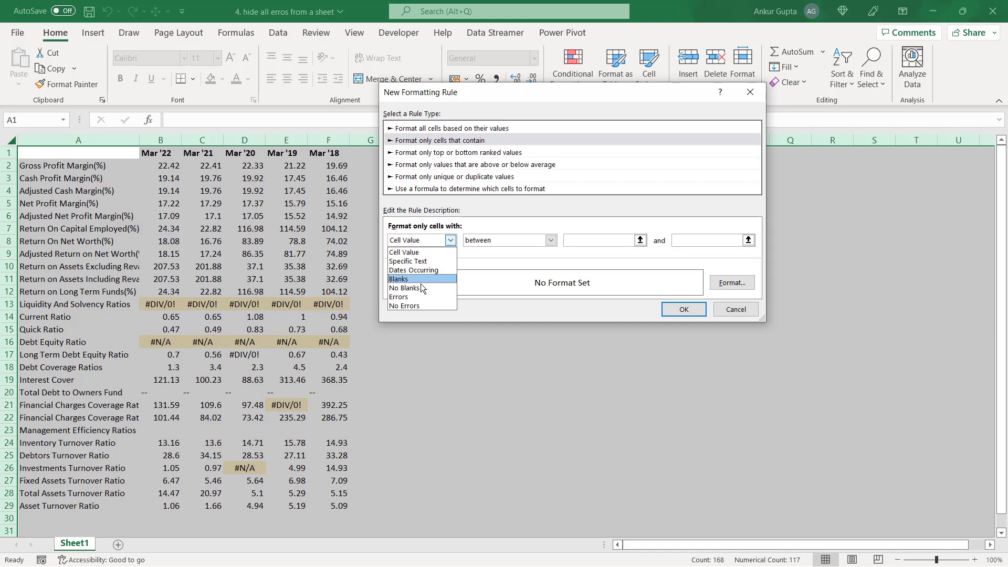
click(408, 297)
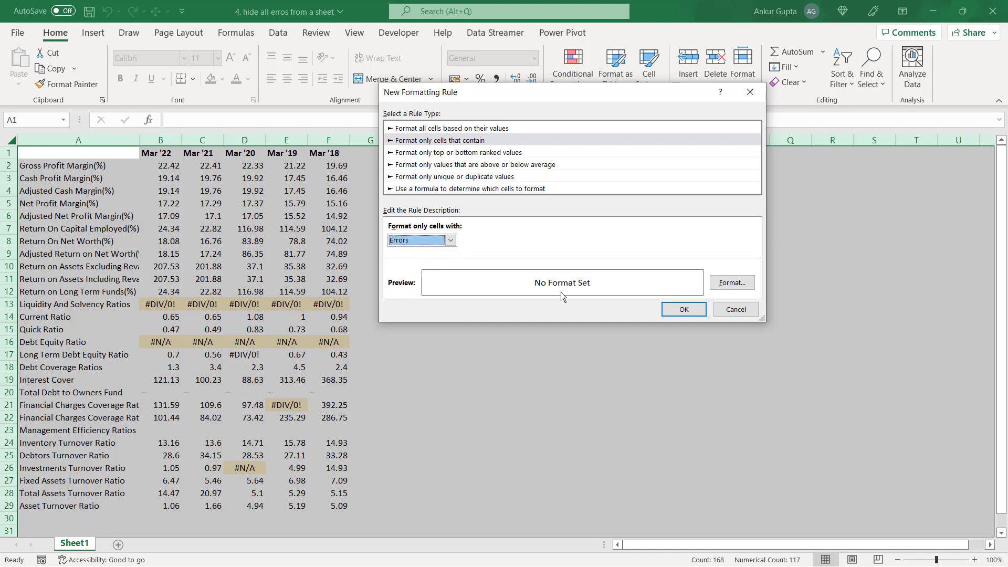
Give the error rule a white font and white fill, and apply it.
click(732, 283)
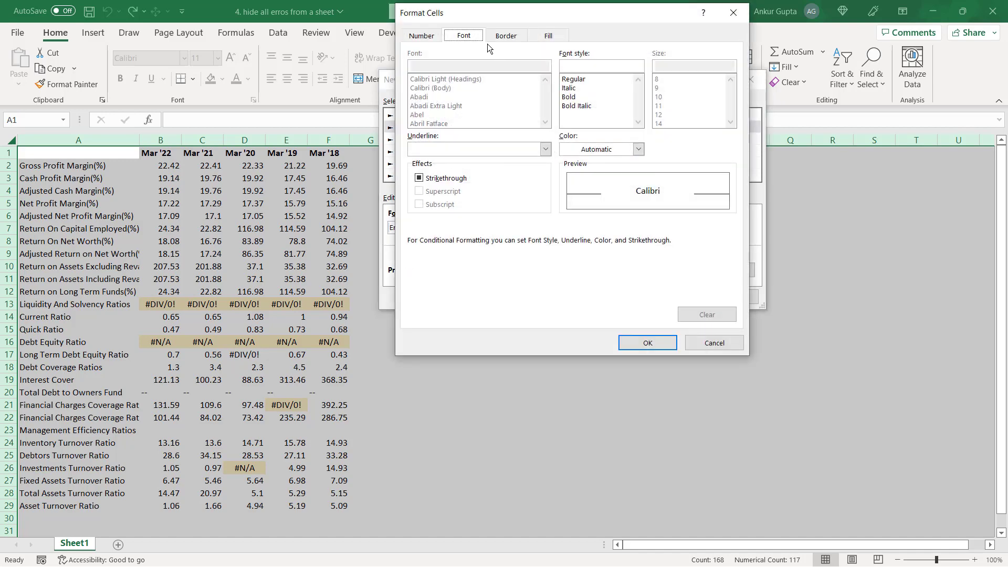
click(637, 149)
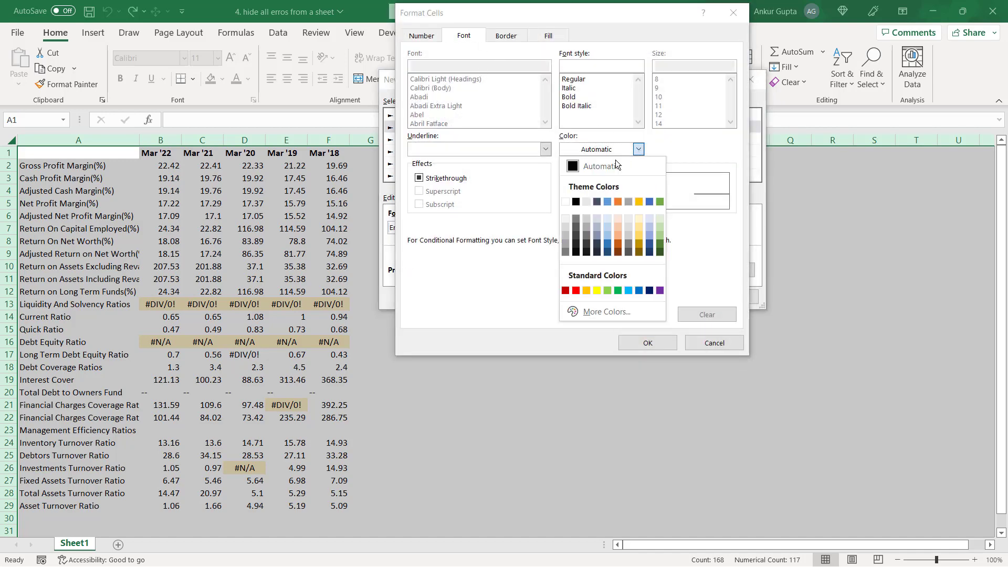
click(566, 174)
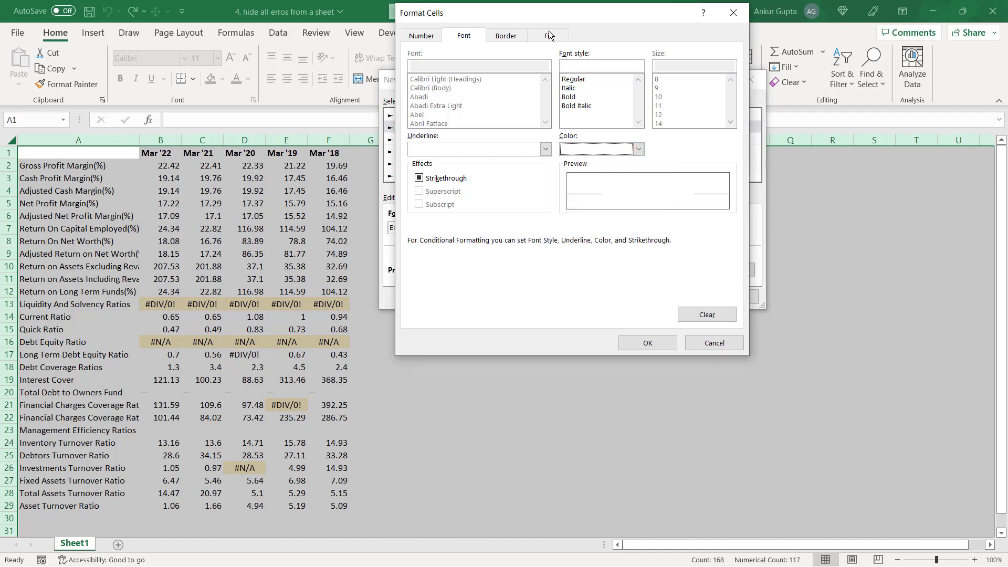
click(550, 35)
click(420, 82)
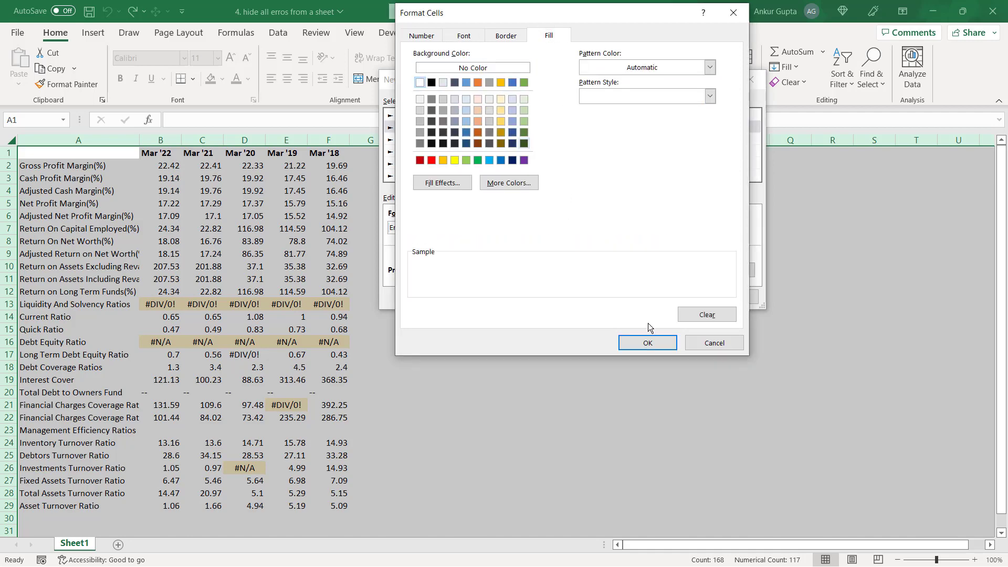
click(648, 343)
click(683, 297)
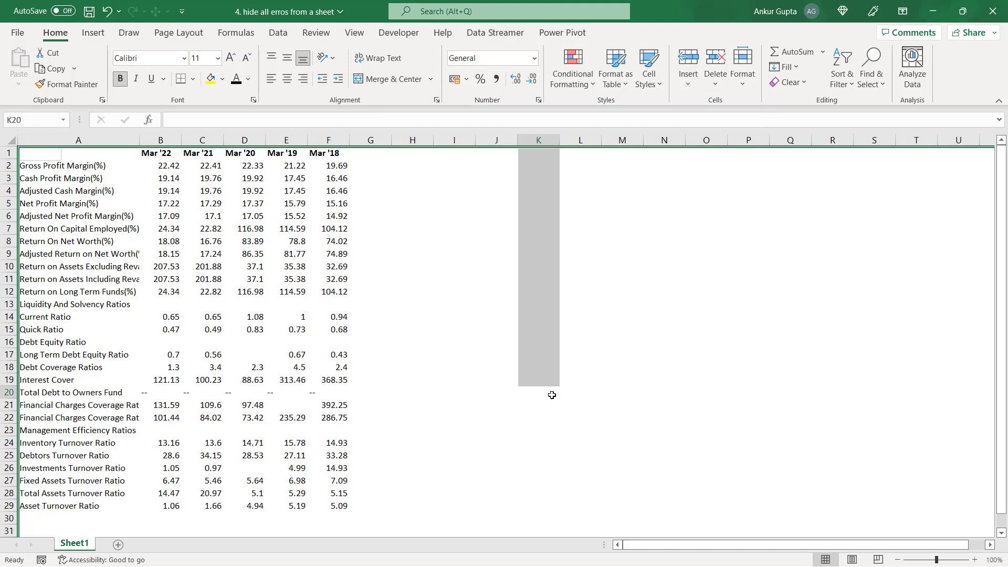
click(546, 392)
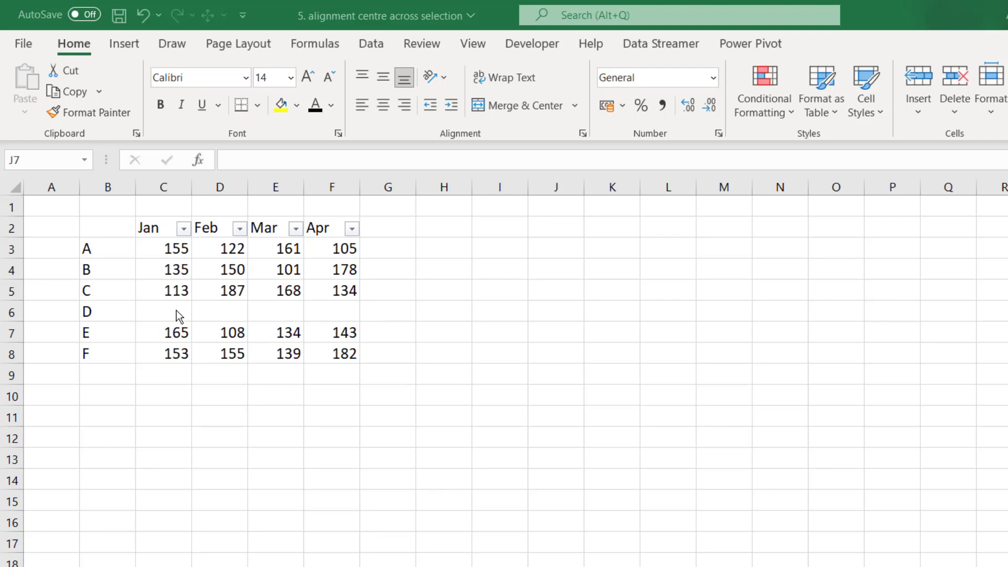
Merge and centre C6:F6 and enter NA in the merged cell.
drag(181, 311, 349, 304)
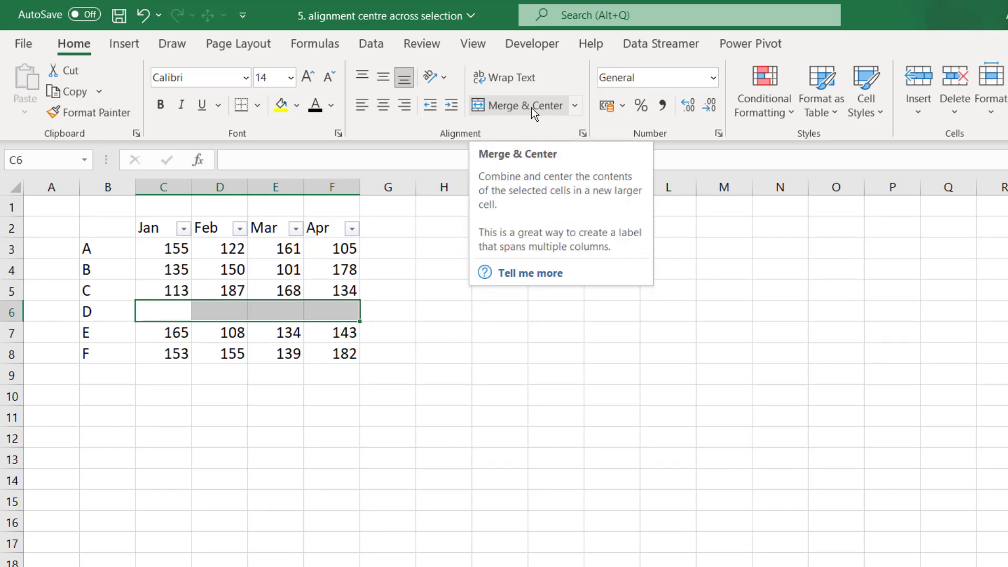
click(532, 107)
text(NA)
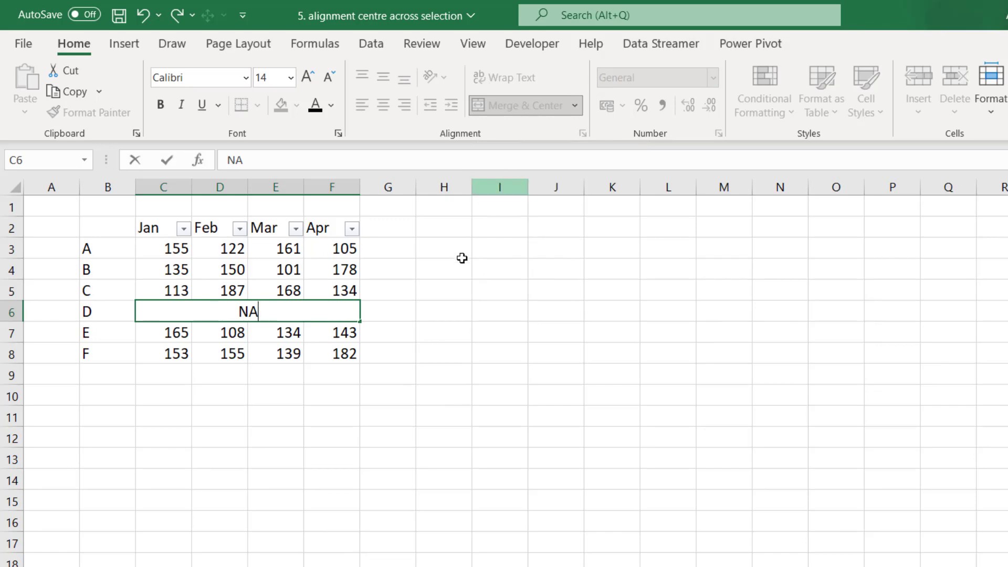
click(441, 387)
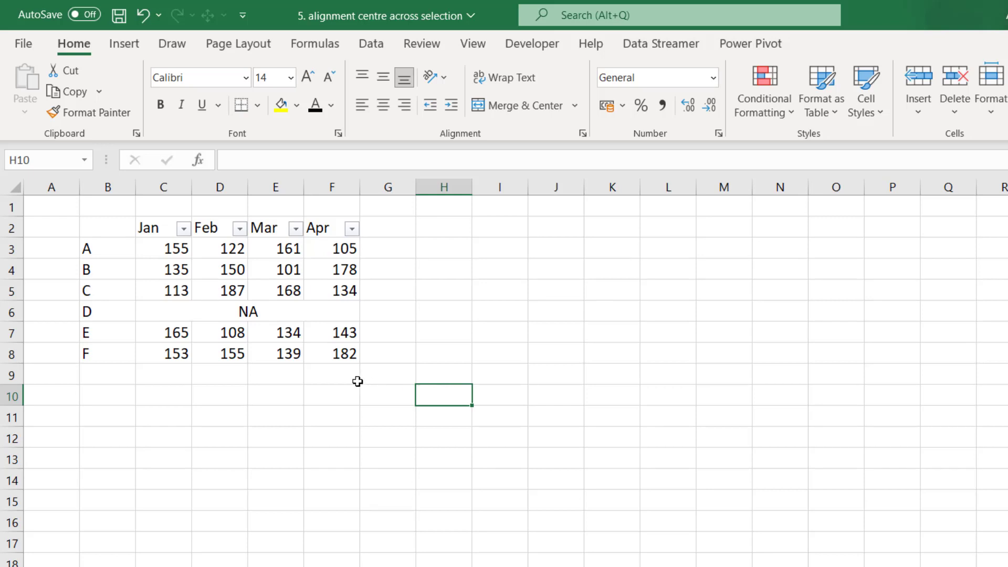
Try sorting the Jan column ascending and dismiss the merged-cells warning.
click(184, 228)
click(135, 251)
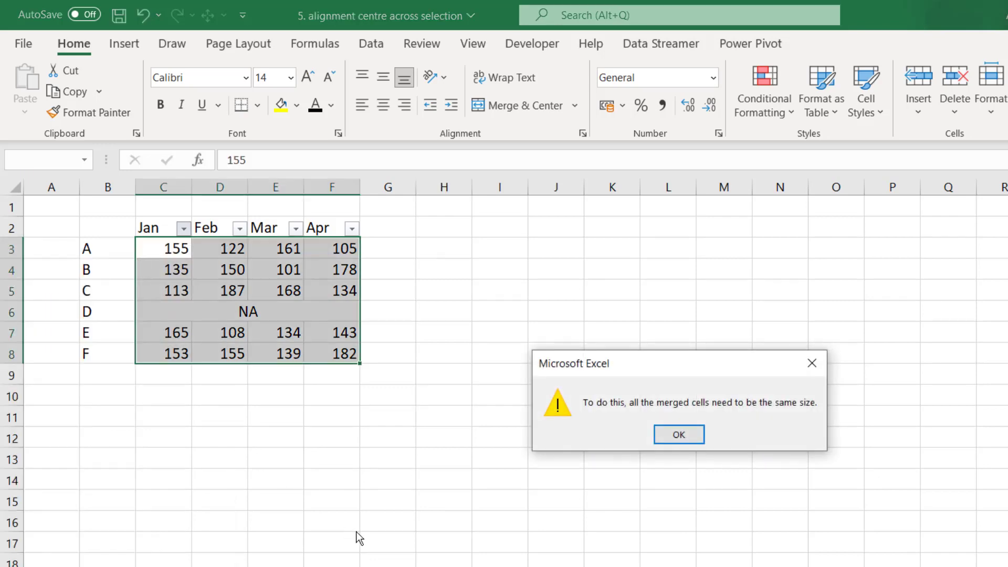
click(657, 435)
click(427, 479)
Unmerge the NA cell back into C6:F6 and apply Center Across Selection horizontal alignment.
click(261, 310)
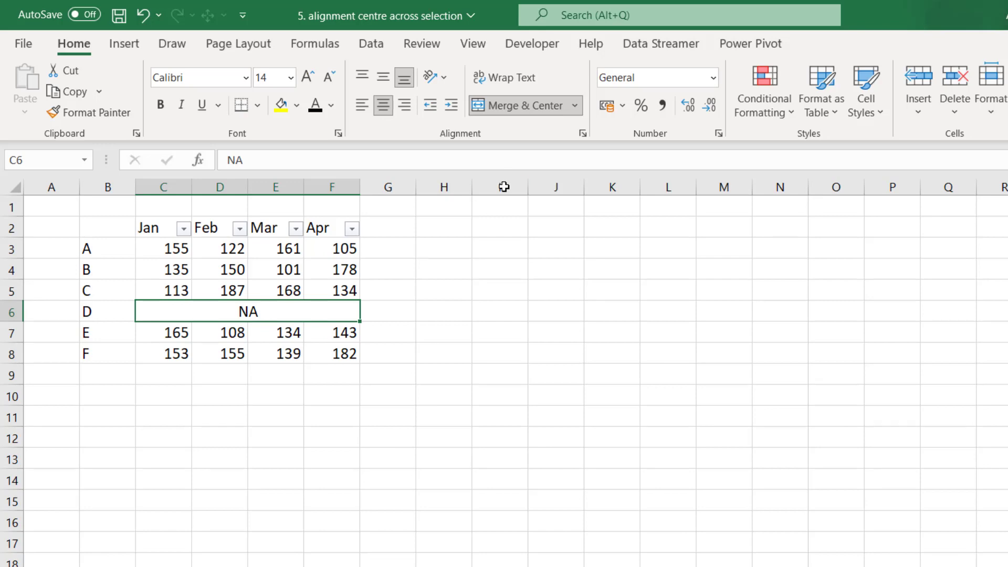
click(551, 104)
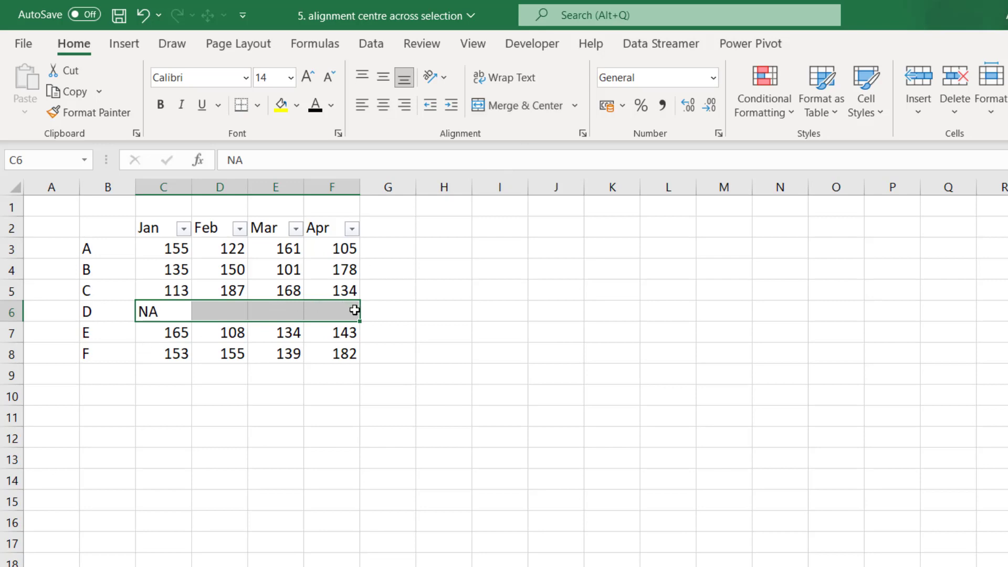
key(ctrl+1)
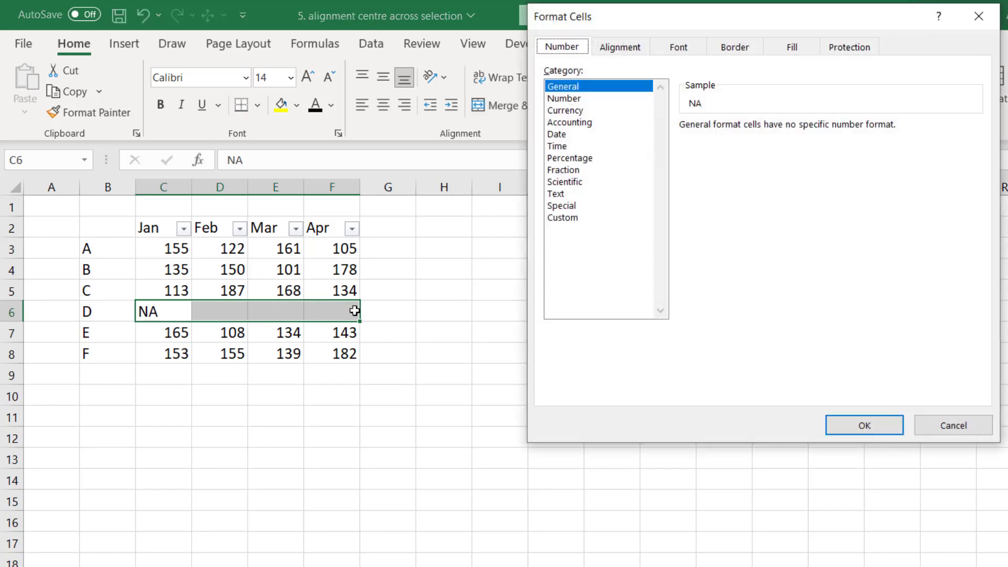
click(619, 47)
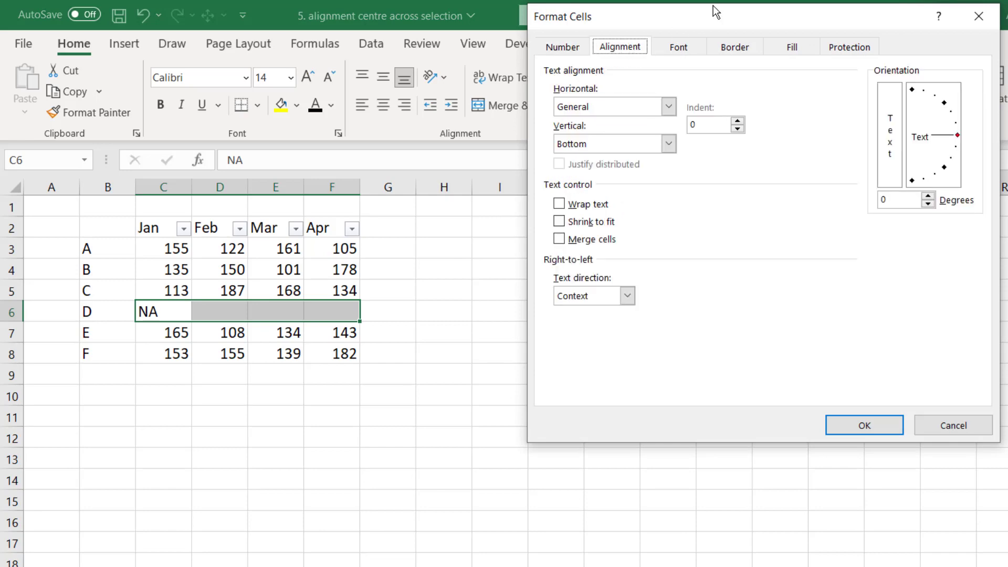
drag(706, 24, 613, 90)
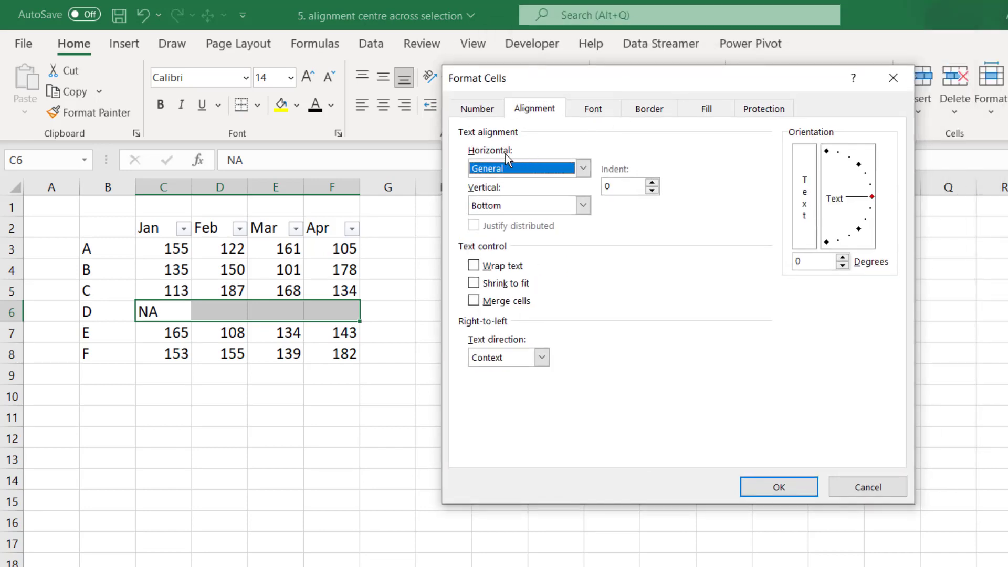
click(583, 168)
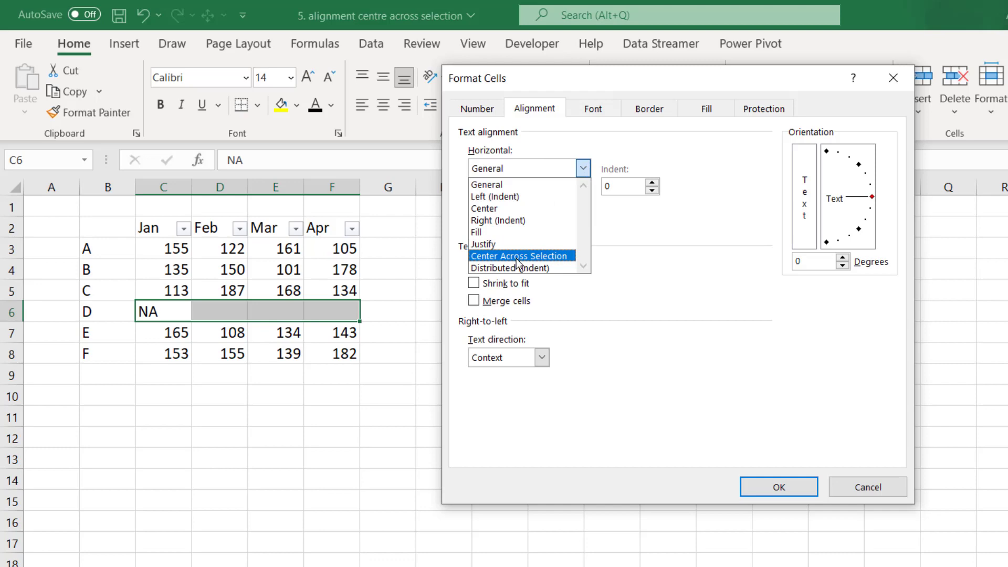
click(544, 257)
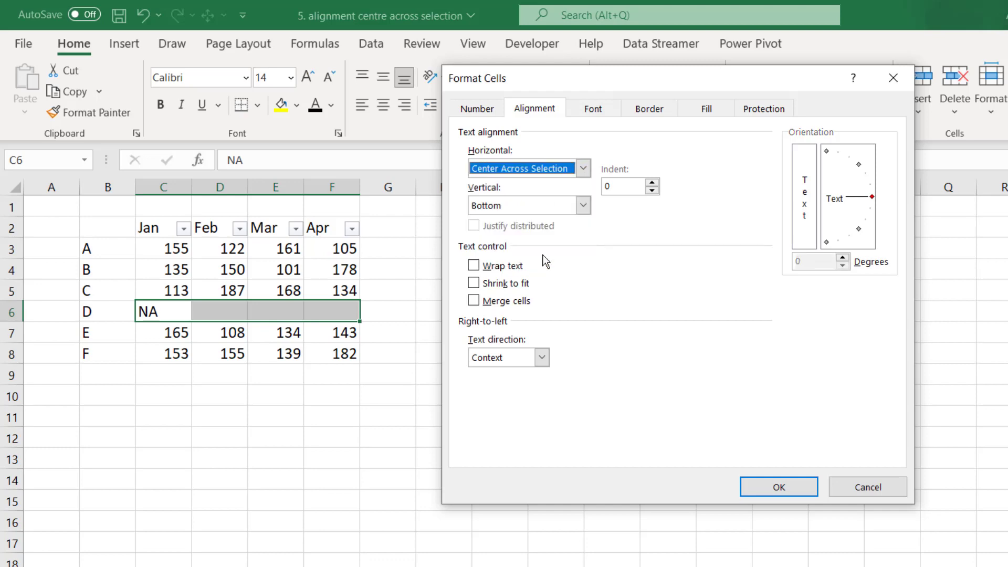
click(780, 487)
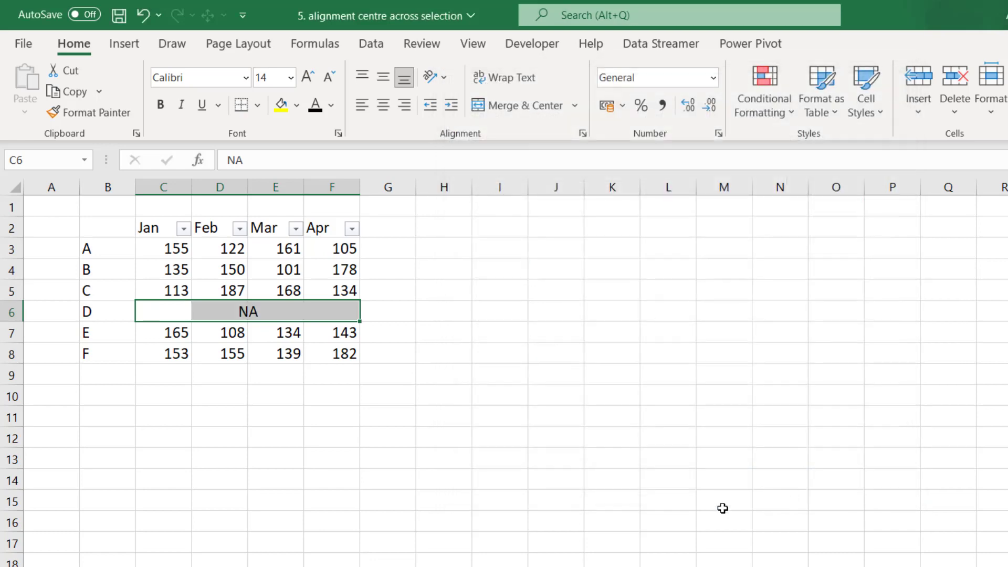
Confirm that NA sits in C6 while D6, E6 and F6 are empty.
click(682, 520)
click(180, 311)
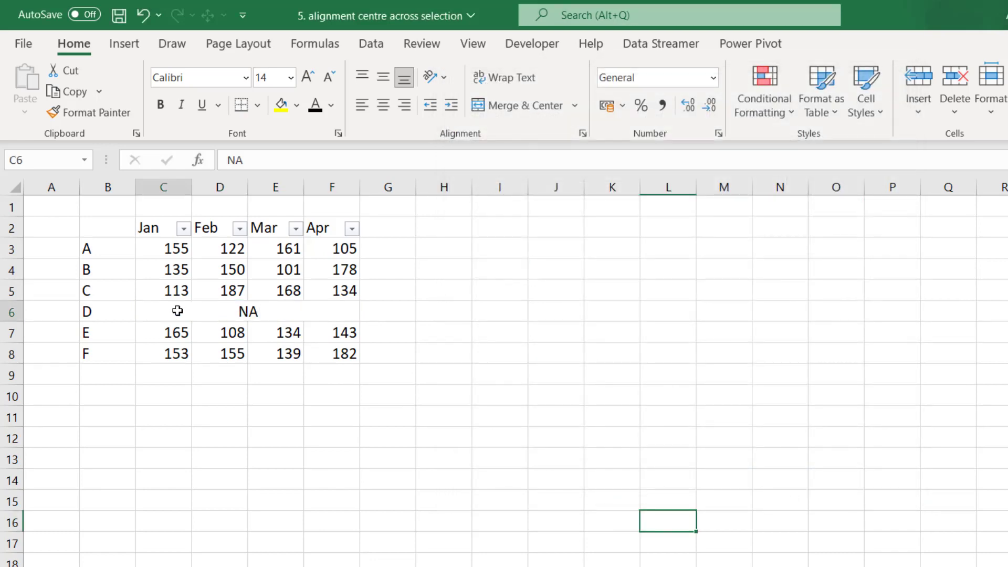
click(211, 311)
click(294, 312)
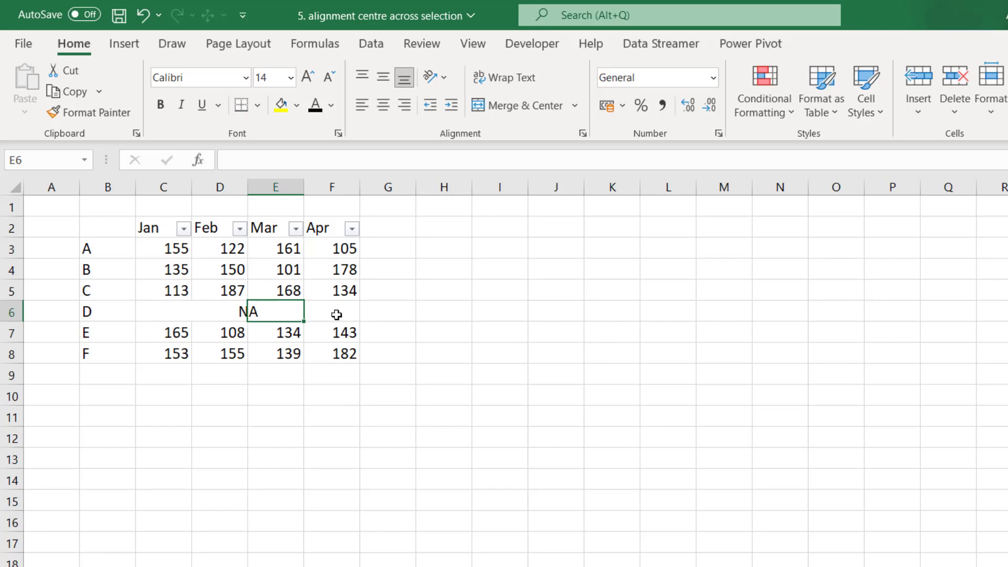
click(337, 312)
Sort the table ascending by Jan, now without a merged-cells warning.
click(417, 453)
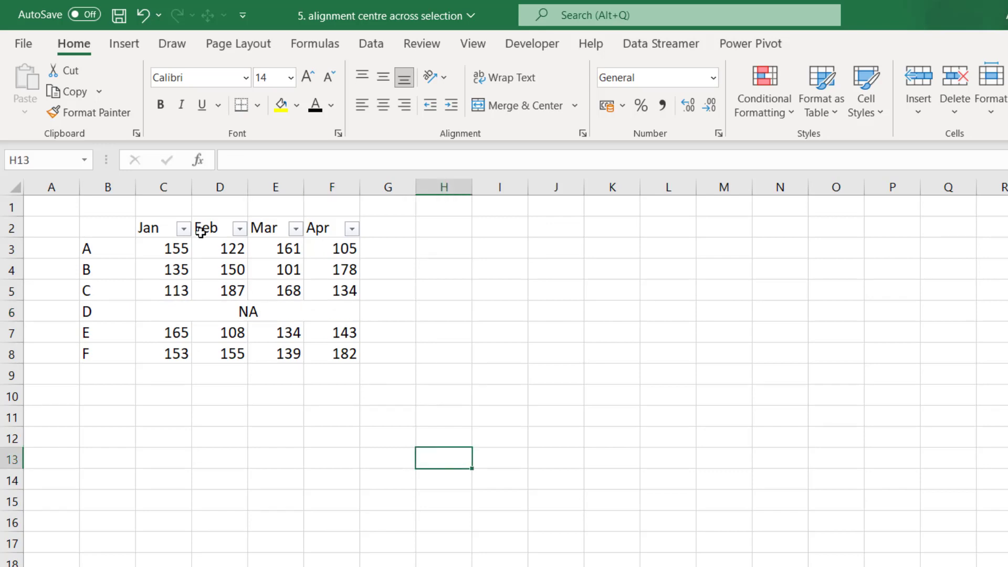
click(183, 229)
click(134, 252)
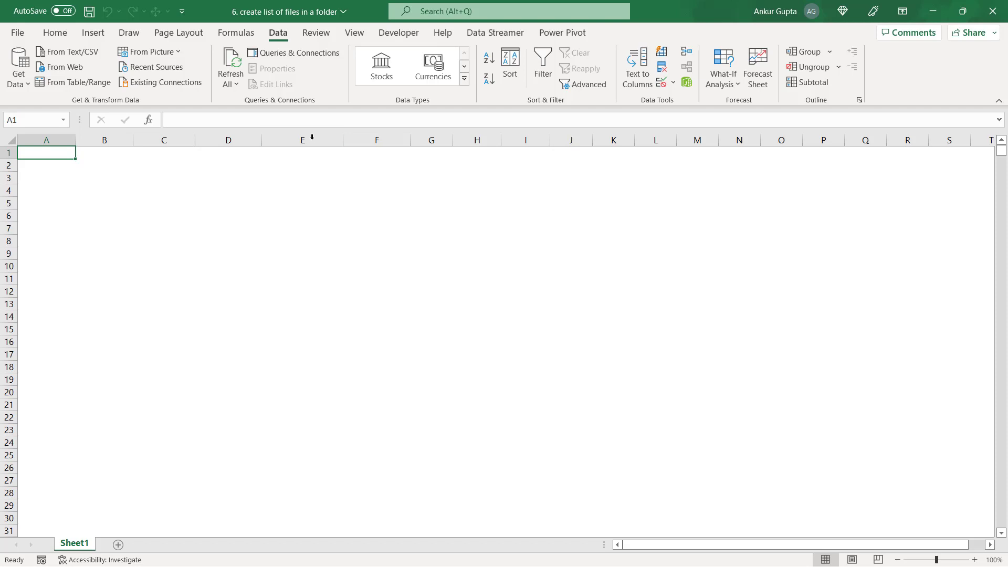
Start a Get Data import From File > From Folder.
click(19, 74)
mouse_move(100, 105)
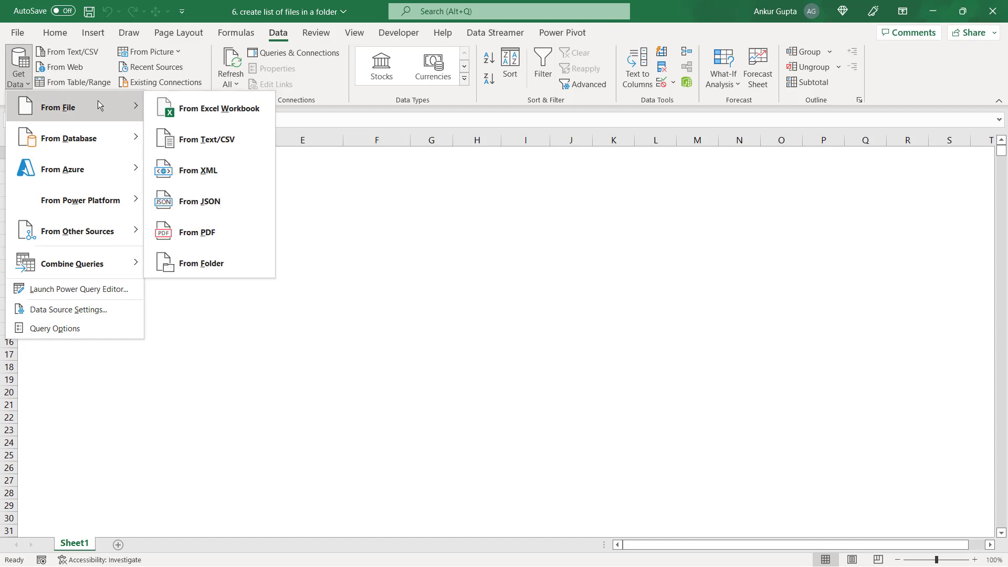
click(220, 259)
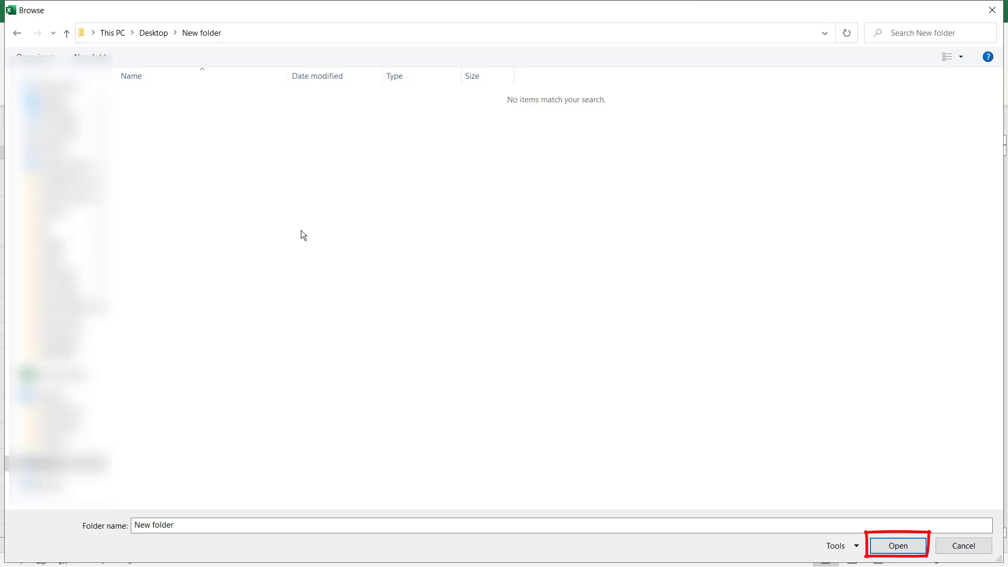
Choose New folder as the source and load its file listing into the workbook.
click(898, 545)
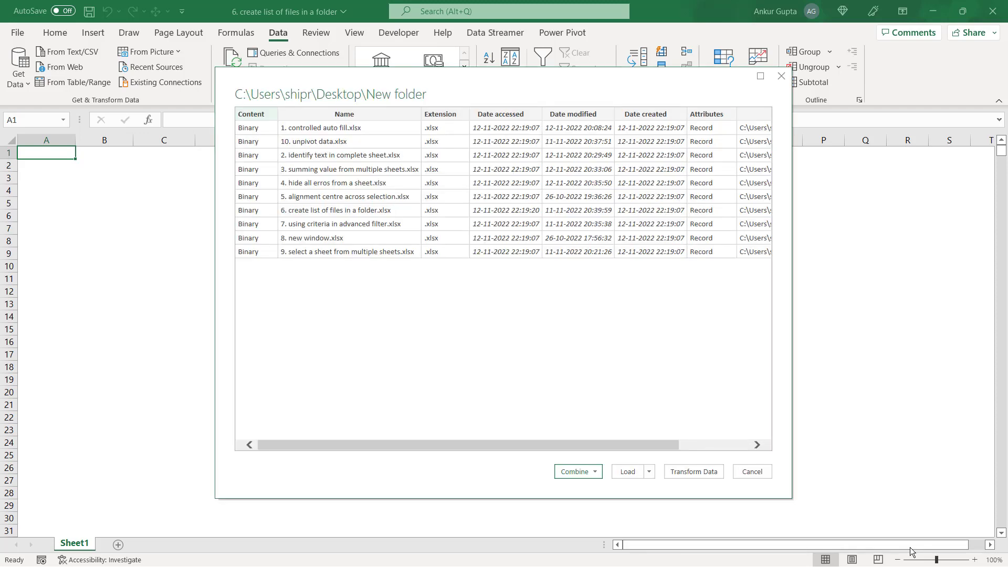
click(630, 471)
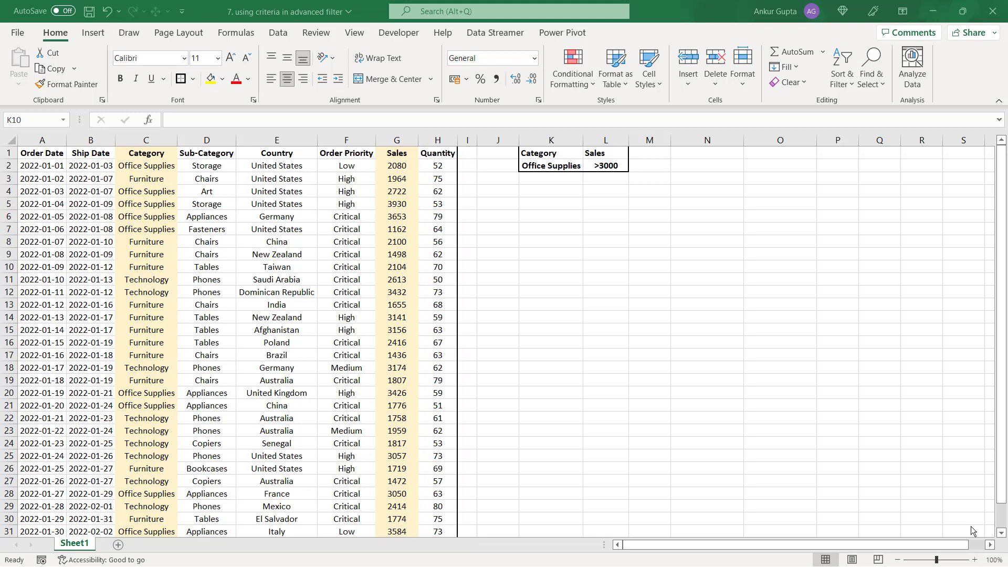
click(155, 167)
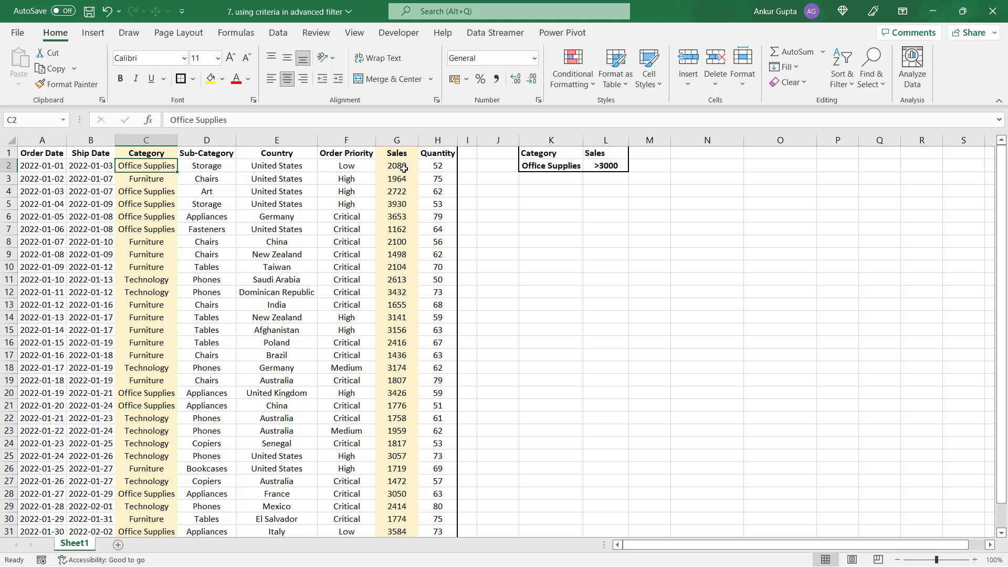
drag(551, 140, 592, 139)
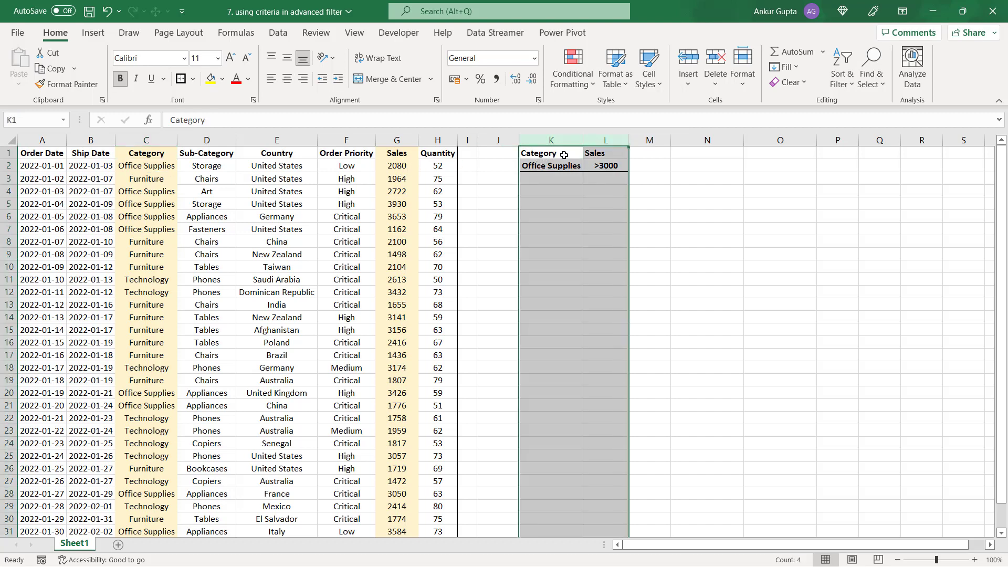
click(564, 155)
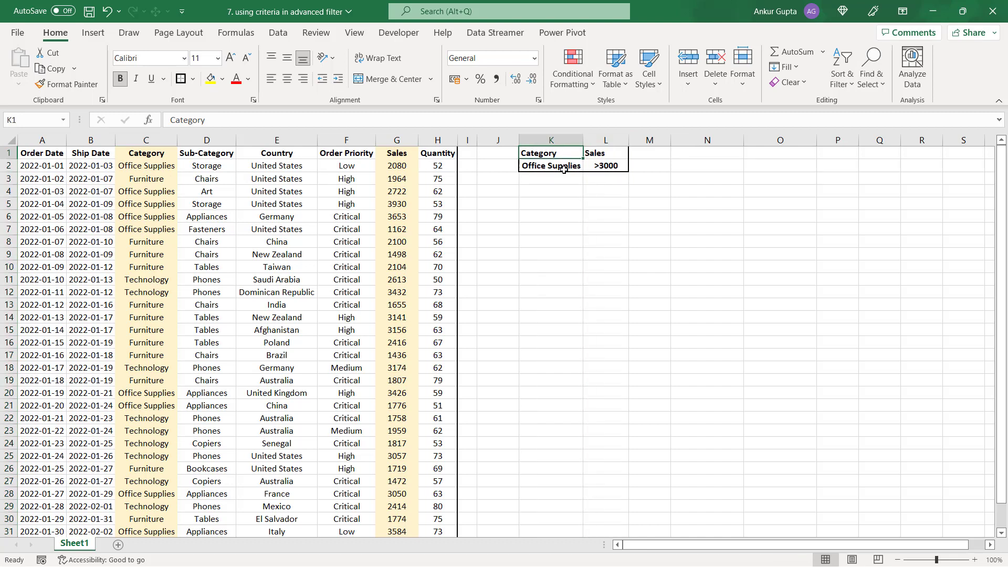
click(563, 168)
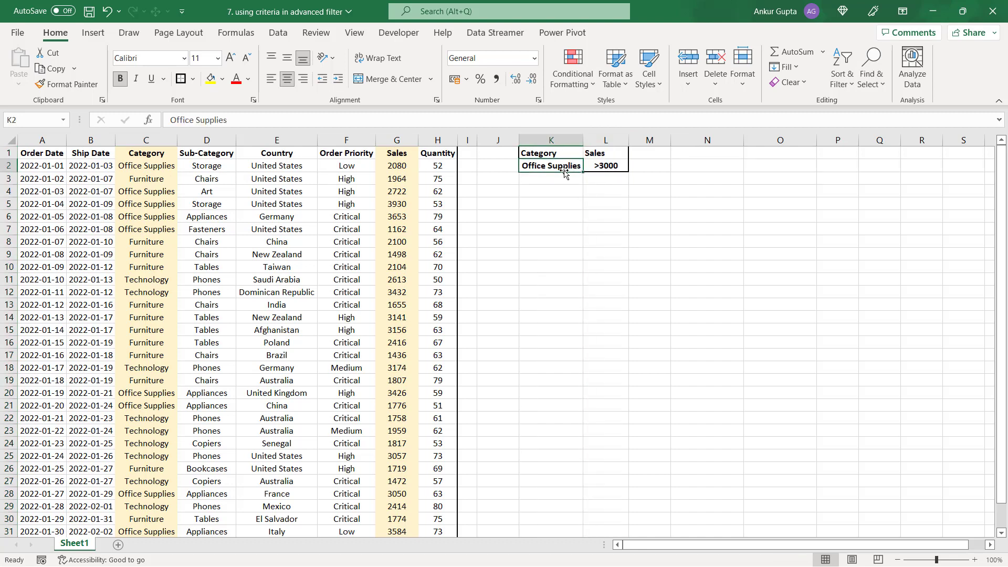
click(559, 154)
click(561, 167)
click(606, 154)
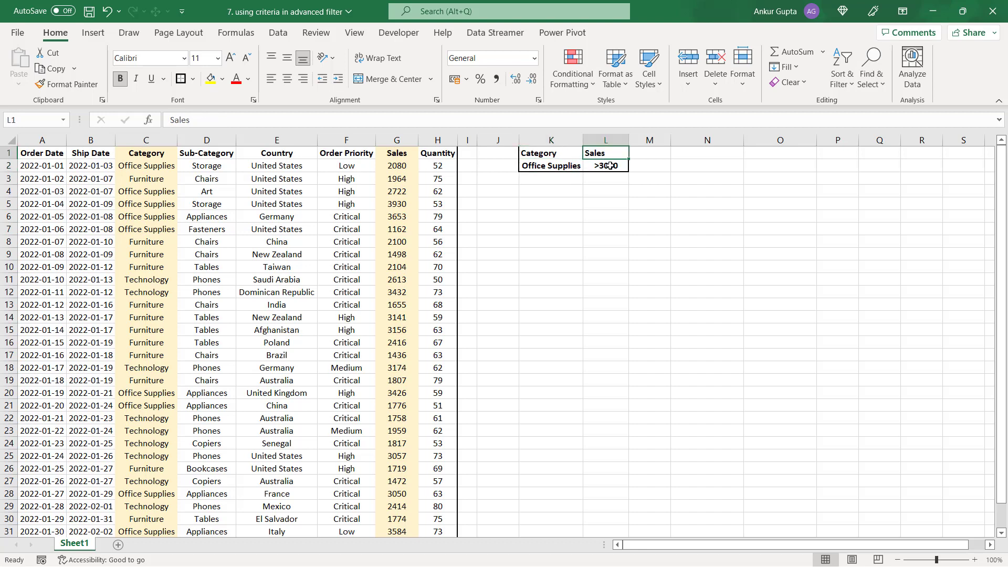
click(609, 166)
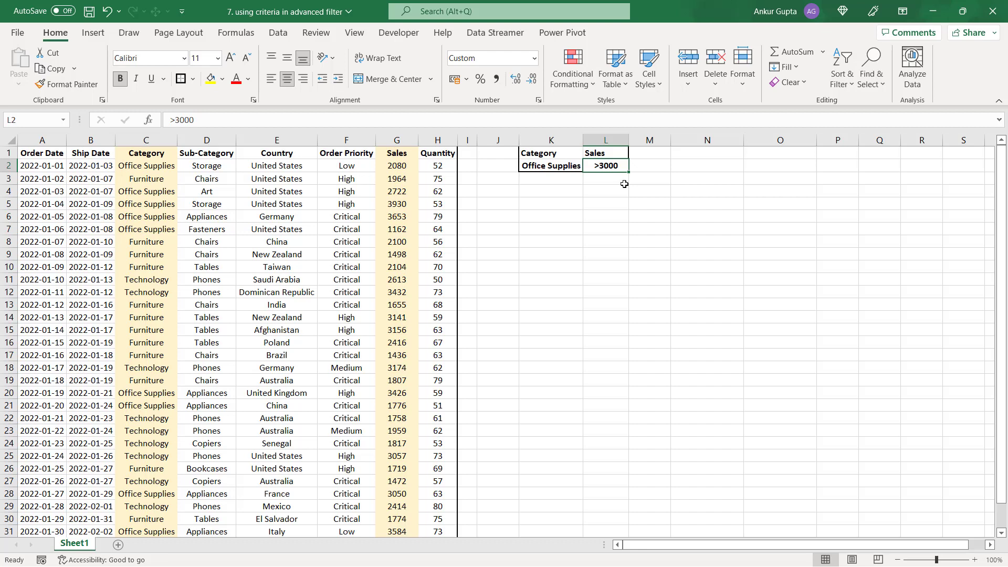
In Advanced Filter, choose Copy to another location with list range A1:H32.
click(286, 34)
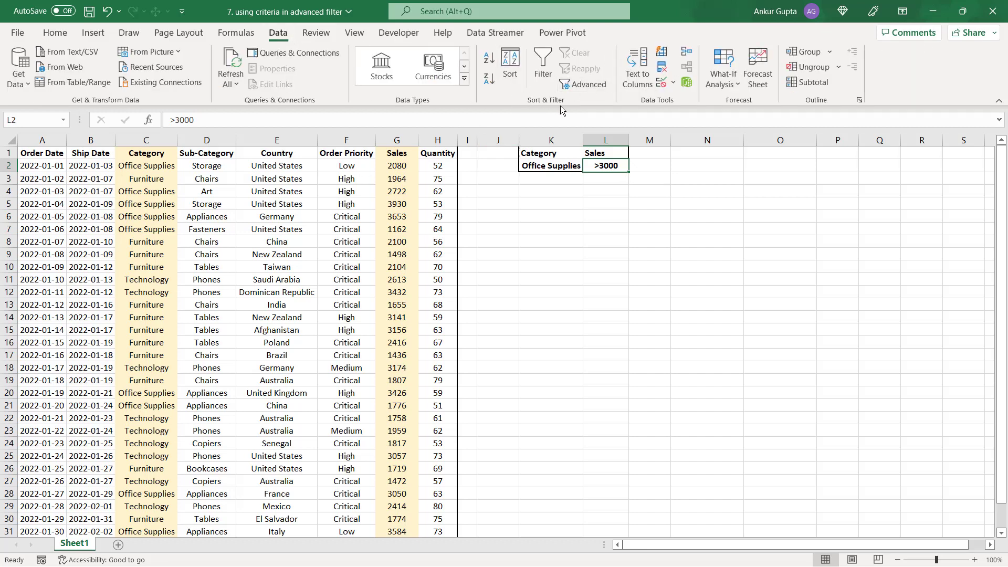
click(593, 86)
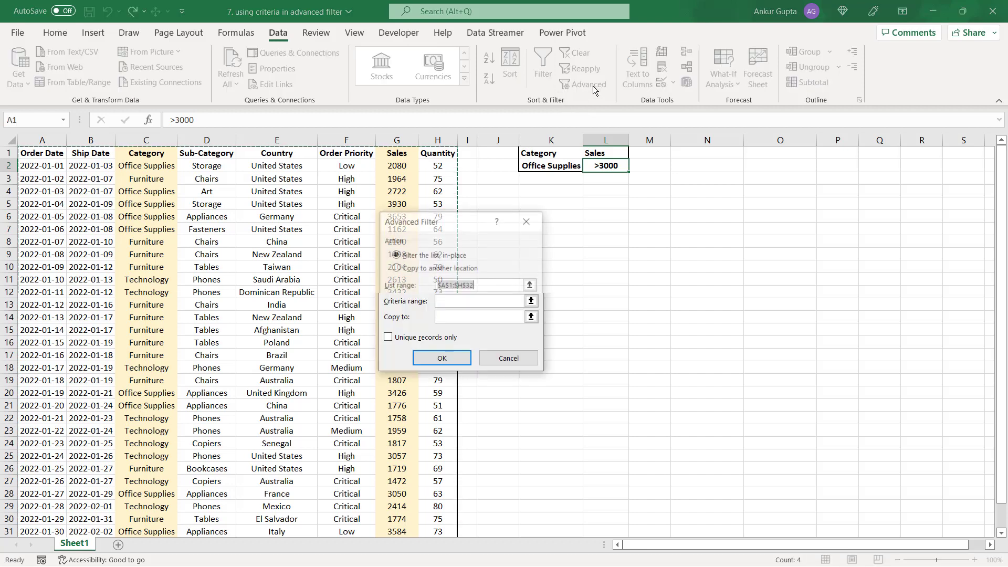
click(396, 268)
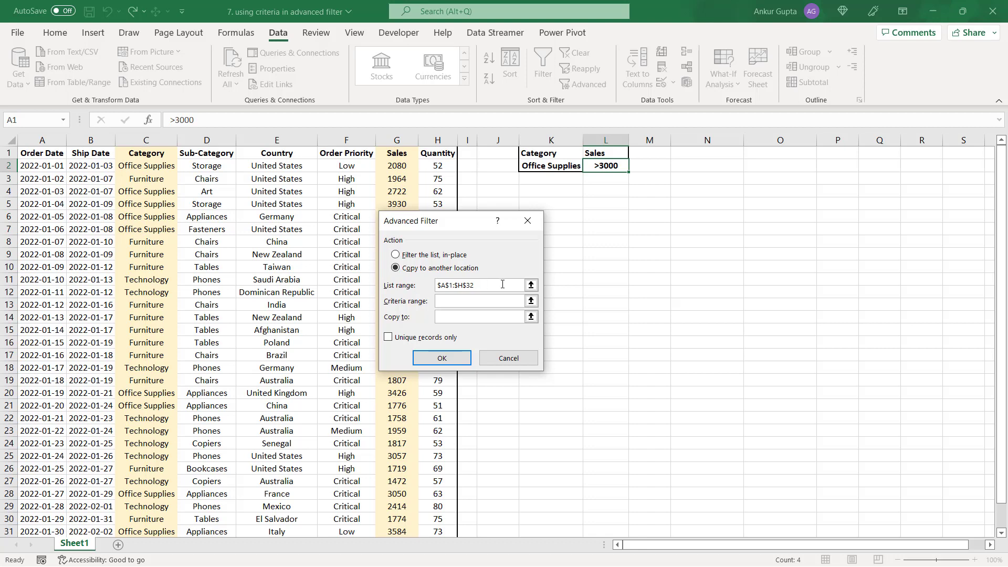
drag(503, 285, 426, 285)
key(BackSpace)
click(45, 154)
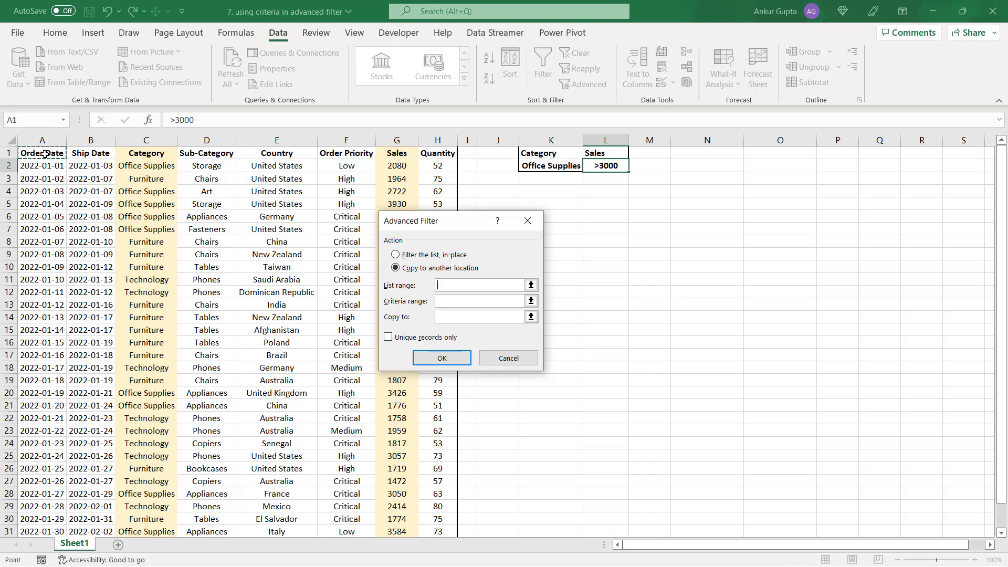
key(ctrl+shift+Right)
key(ctrl+shift+Down)
click(473, 274)
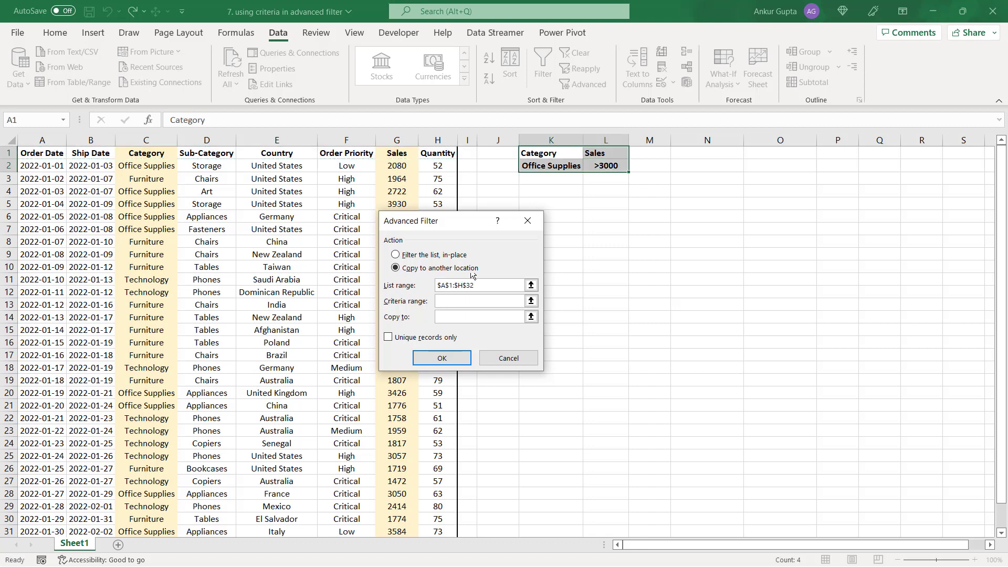
Set criteria range K1:L2 and output cell N1, then run the filter.
click(531, 301)
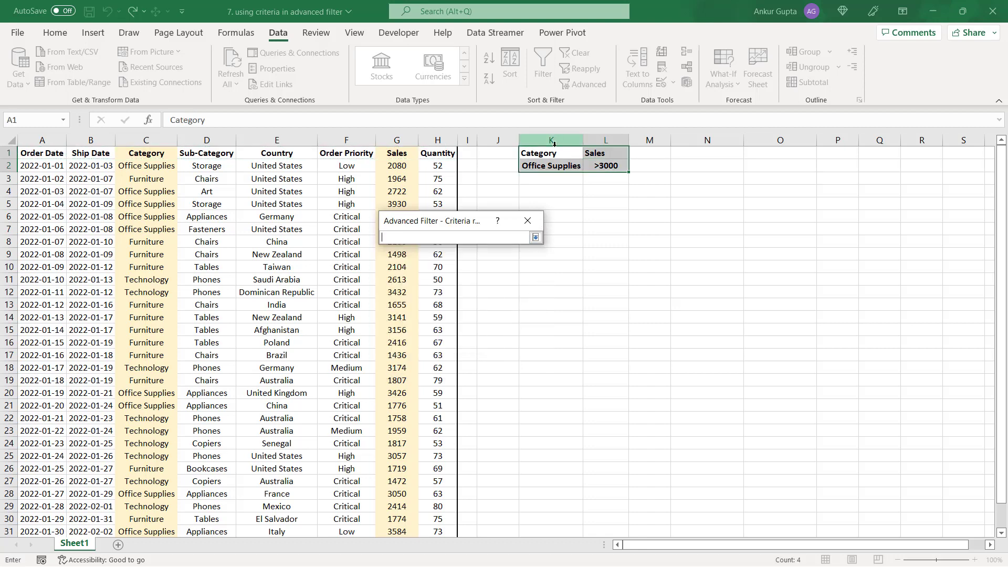
drag(551, 153, 609, 167)
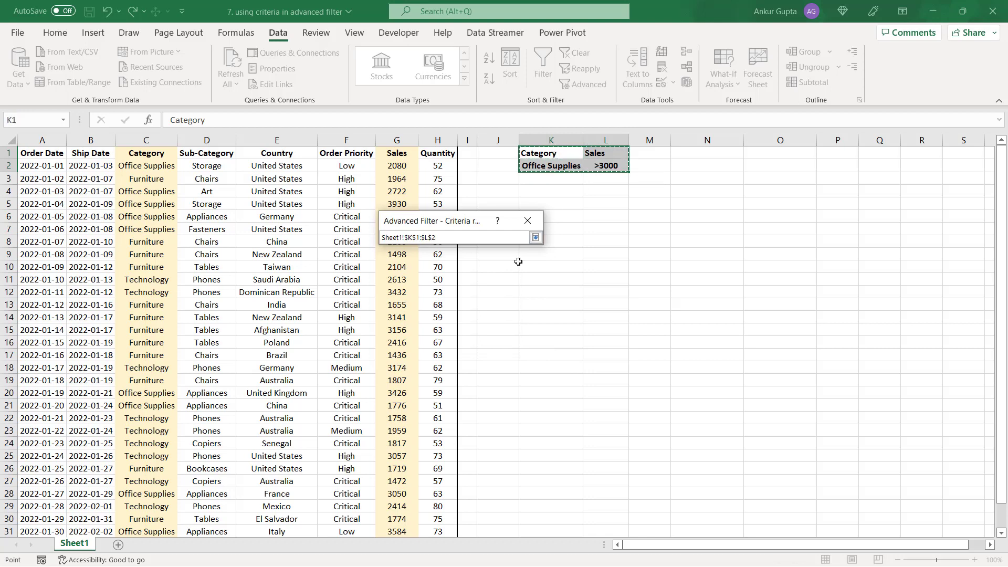
click(535, 238)
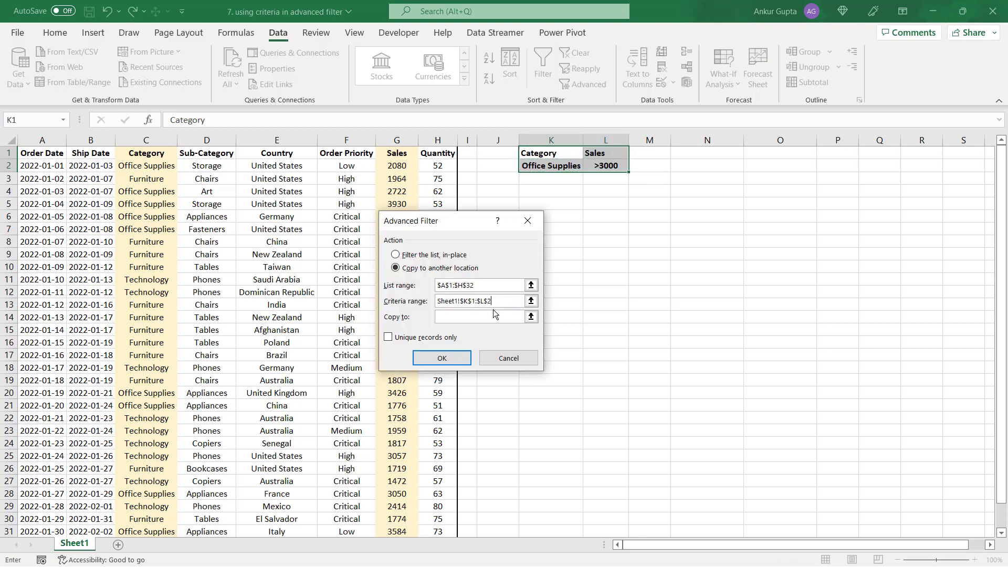
click(531, 317)
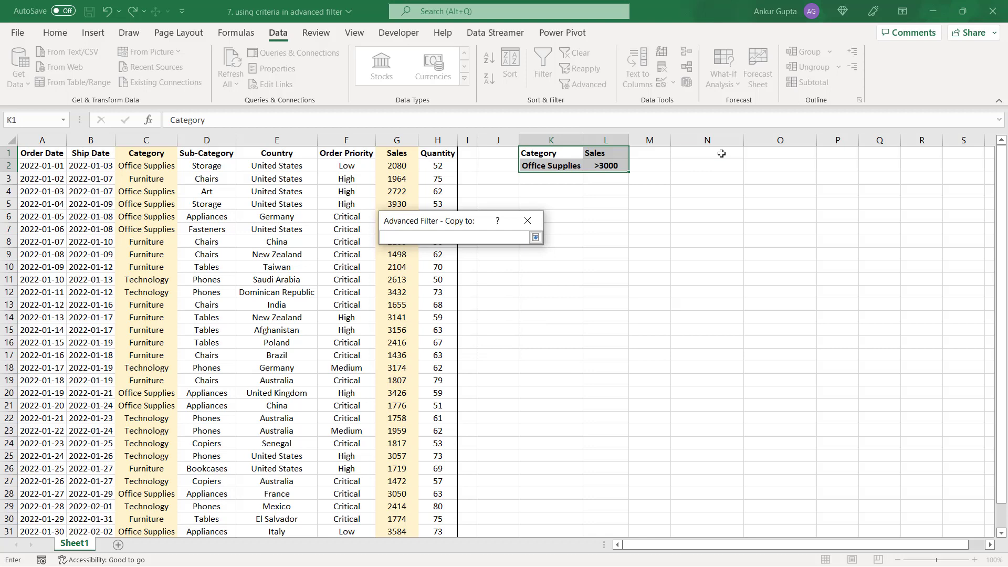
click(721, 153)
click(535, 238)
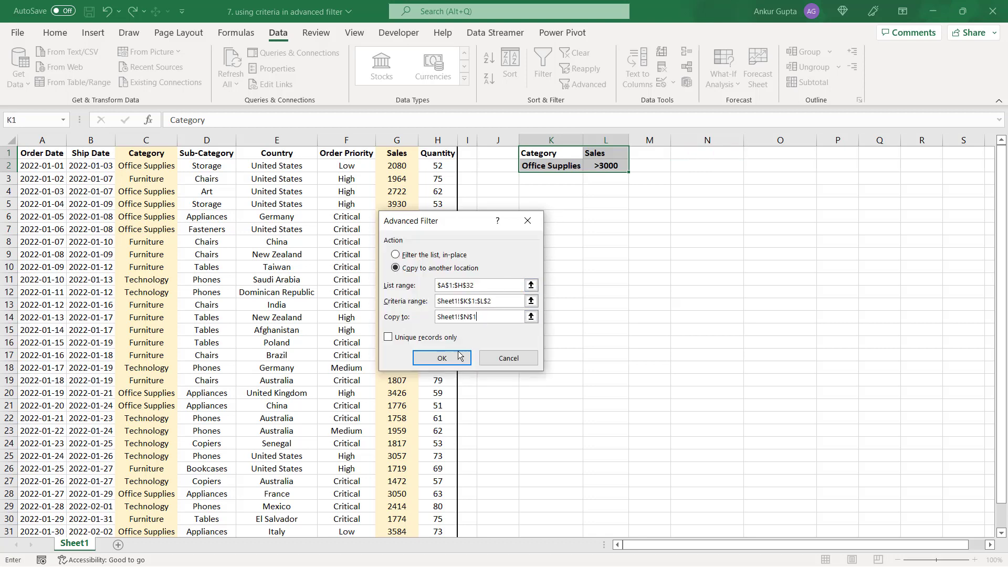
click(450, 361)
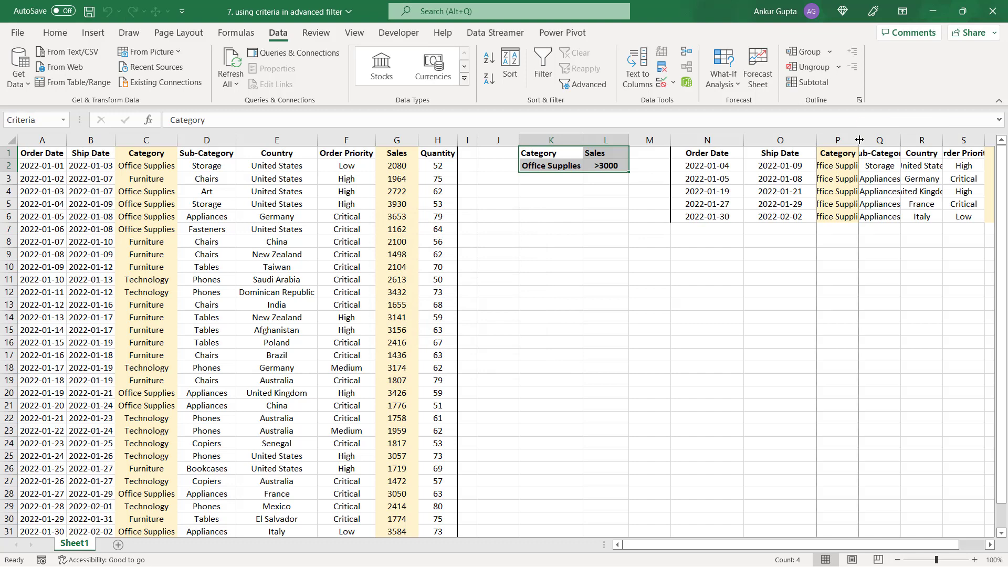
double_click(859, 140)
click(851, 166)
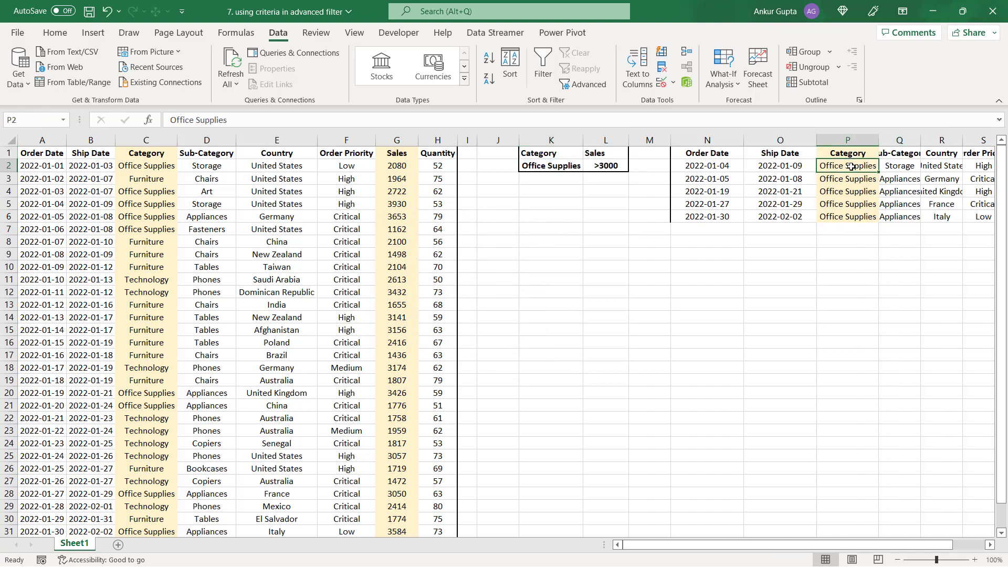
key(Right)
key(Right)
key(Right)
key(Right)
key(Right)
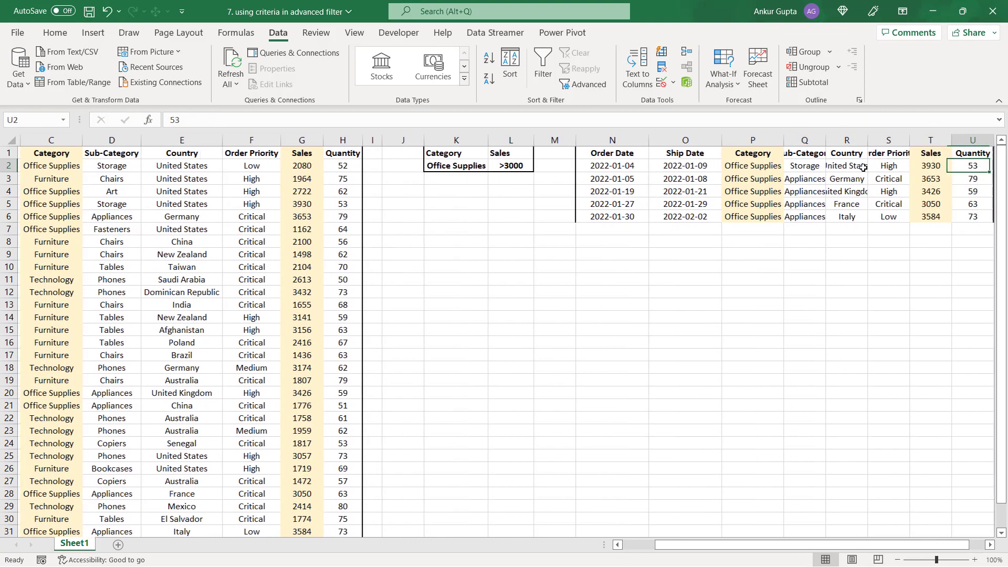
scroll(863, 167, right, 1)
drag(867, 166, 866, 179)
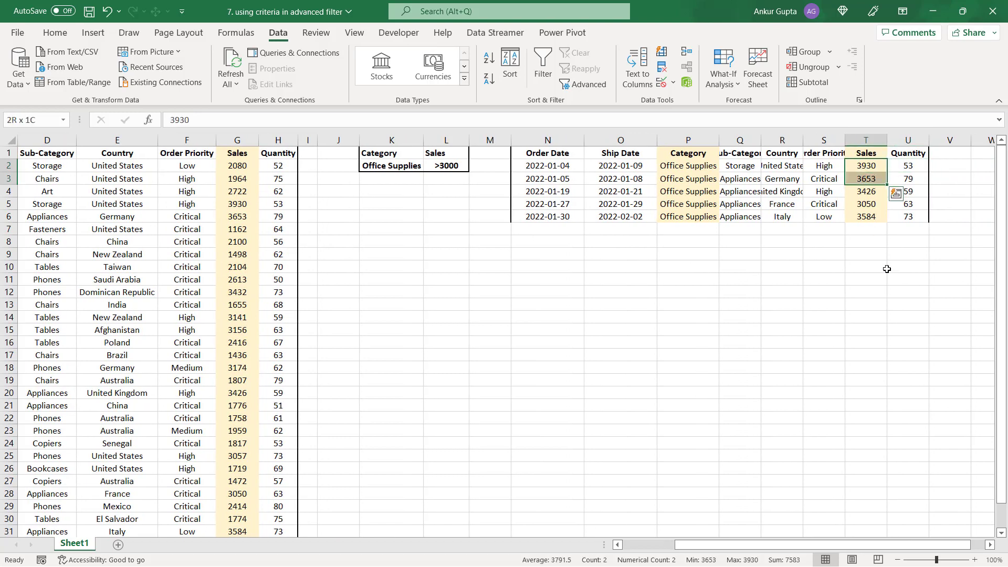
key(shift+Down)
key(shift+Down)
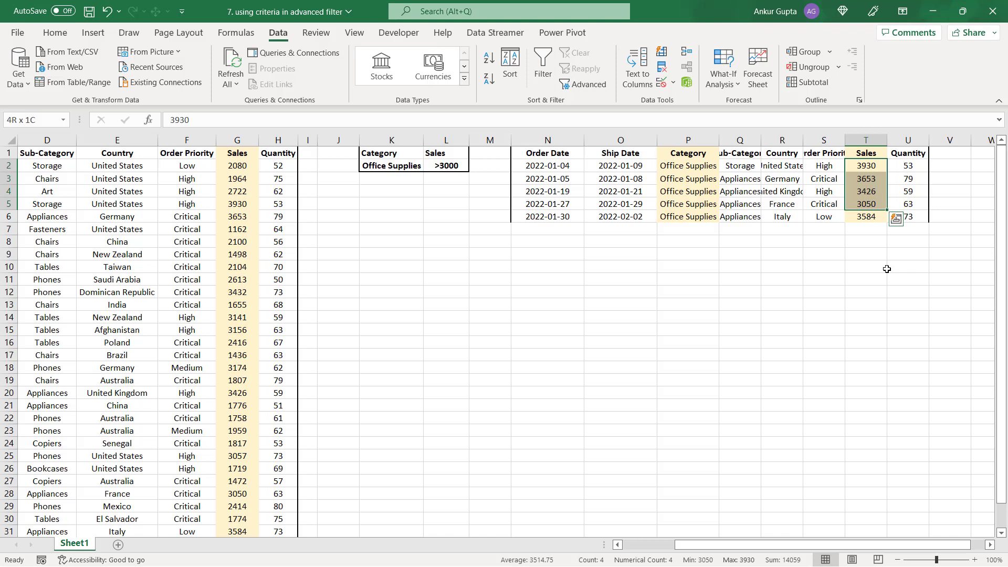
click(911, 230)
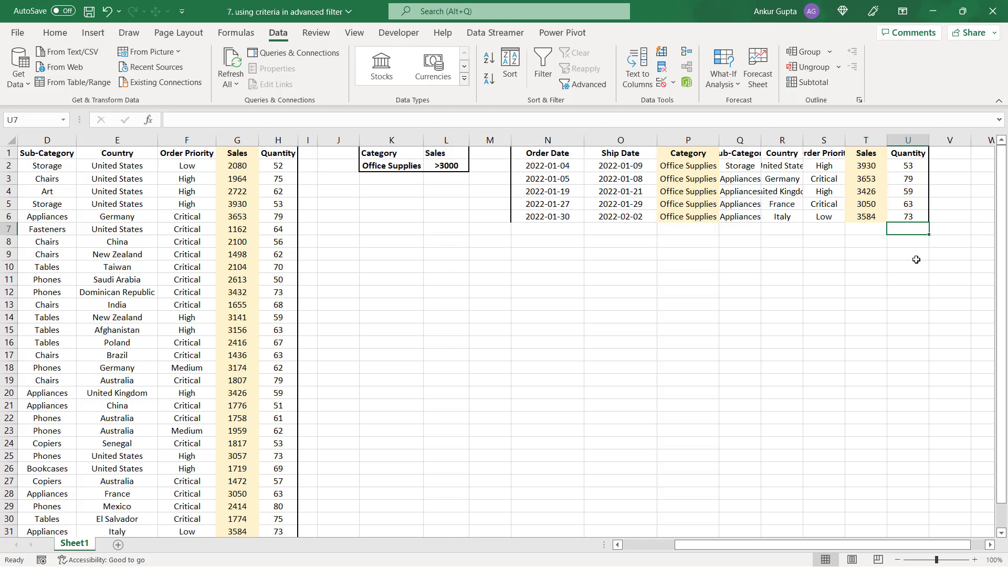
Clear the old filtered output in columns N to U and check the source headers.
drag(547, 139, 908, 163)
key(ctrl+z)
key(ctrl+Home)
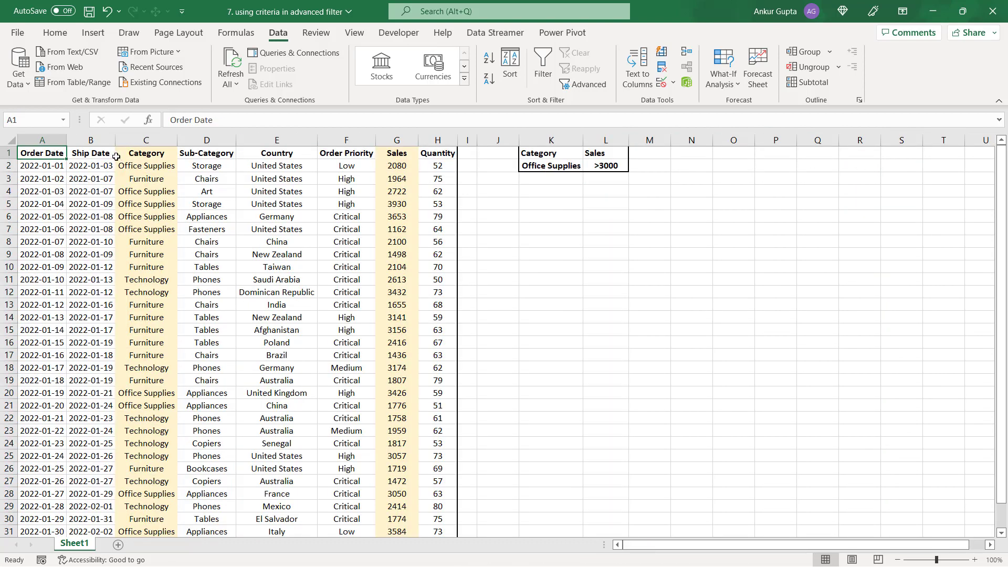
click(145, 154)
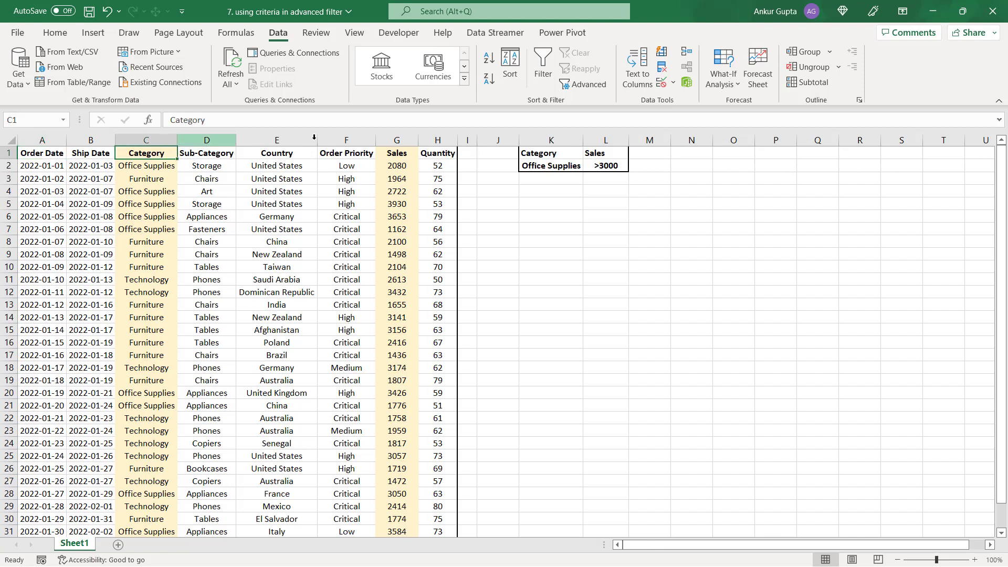
click(397, 153)
Enter bold headers Order Date, Category, Sales in O1:Q1 and widen columns O–Q.
click(734, 153)
text(Ord)
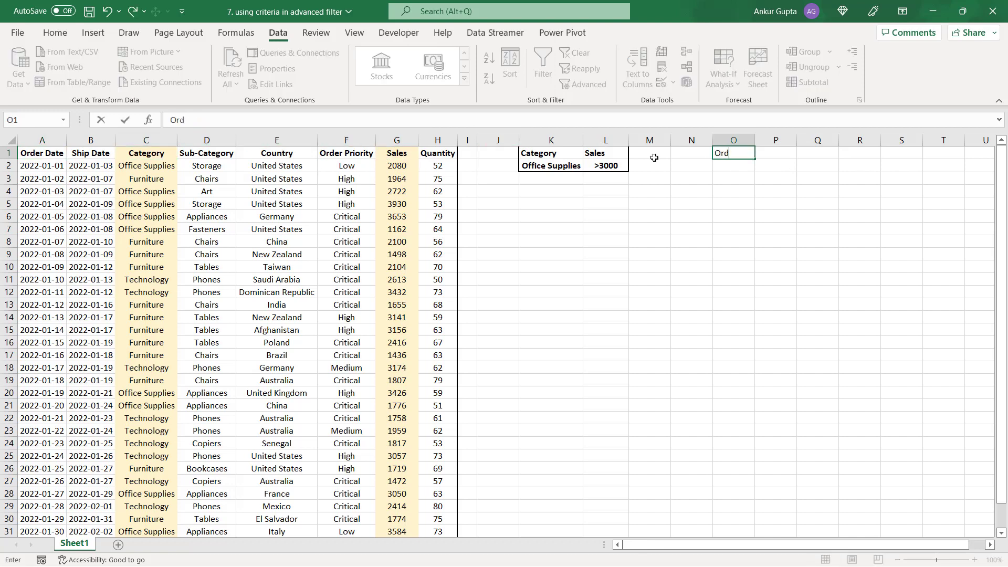
text(er Date)
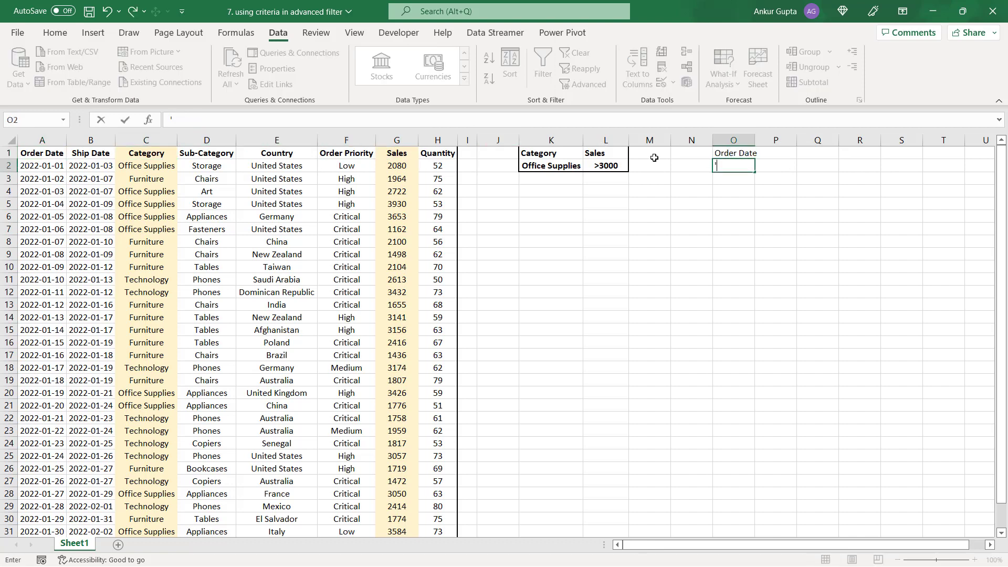
key(Tab)
text(Category)
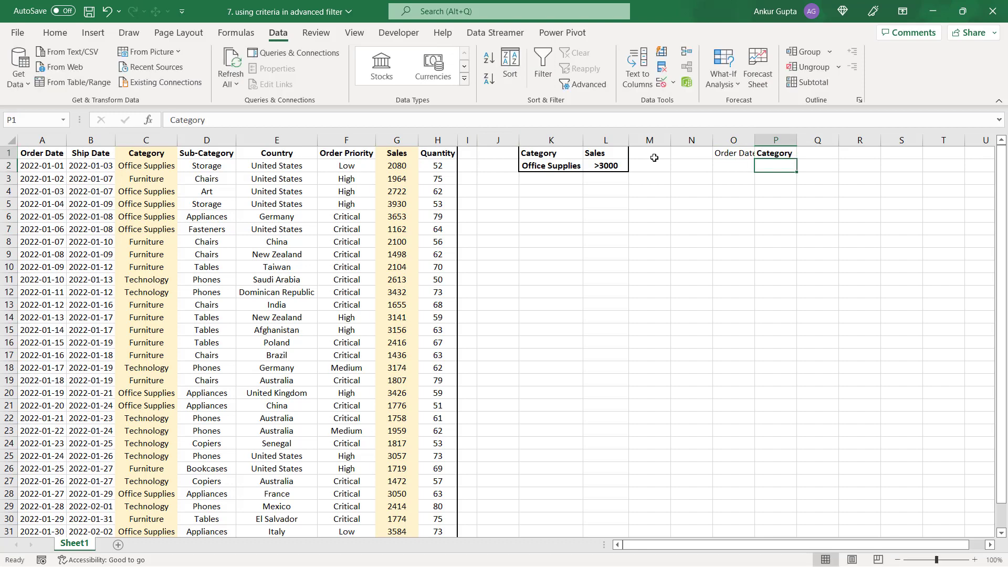
key(Tab)
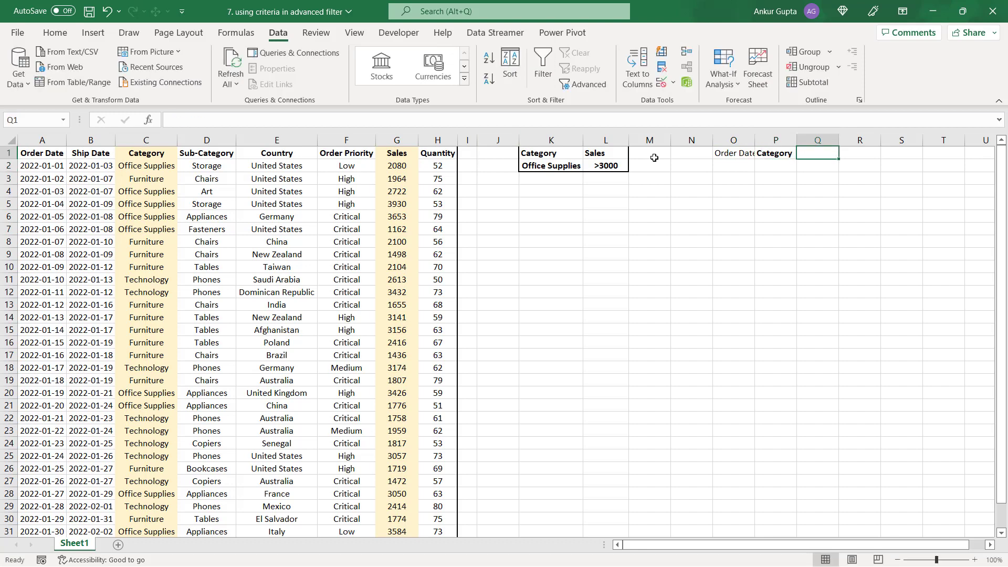
text(Sales)
key(ctrl+shift+Left)
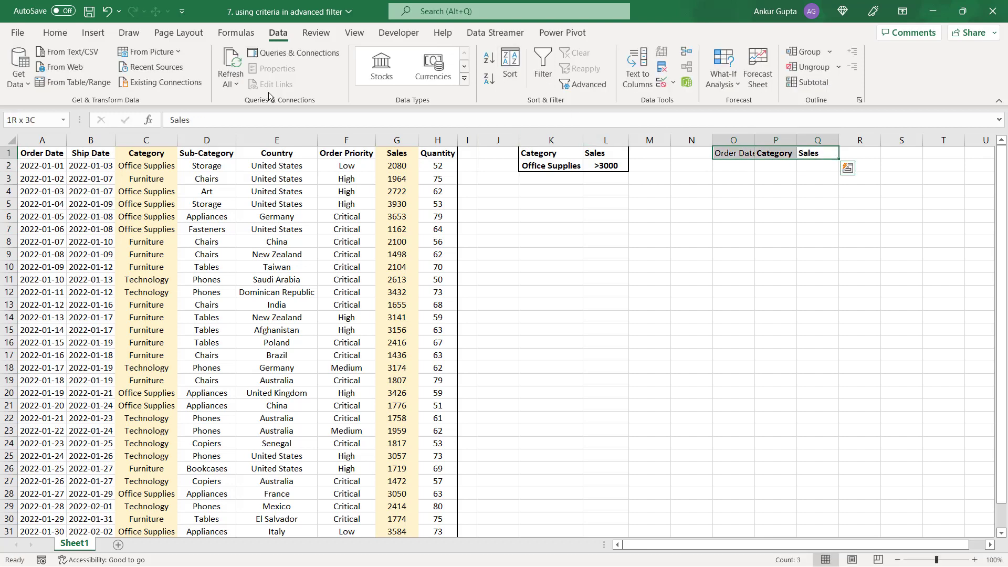
key(ctrl+b)
drag(753, 140, 882, 139)
click(851, 243)
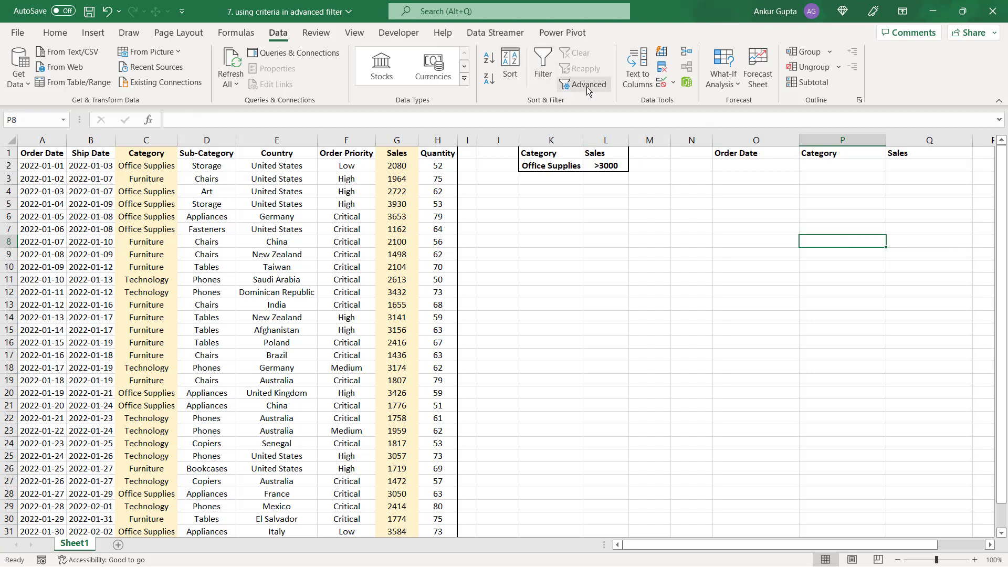
Rerun the Advanced Filter copying only Order Date, Category and Sales to O1:Q1.
click(587, 86)
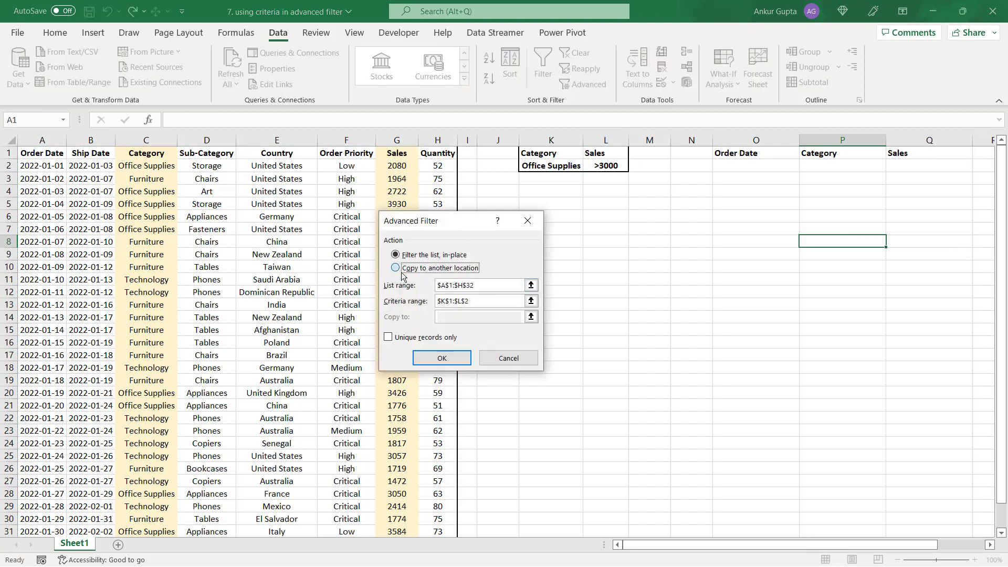
click(402, 271)
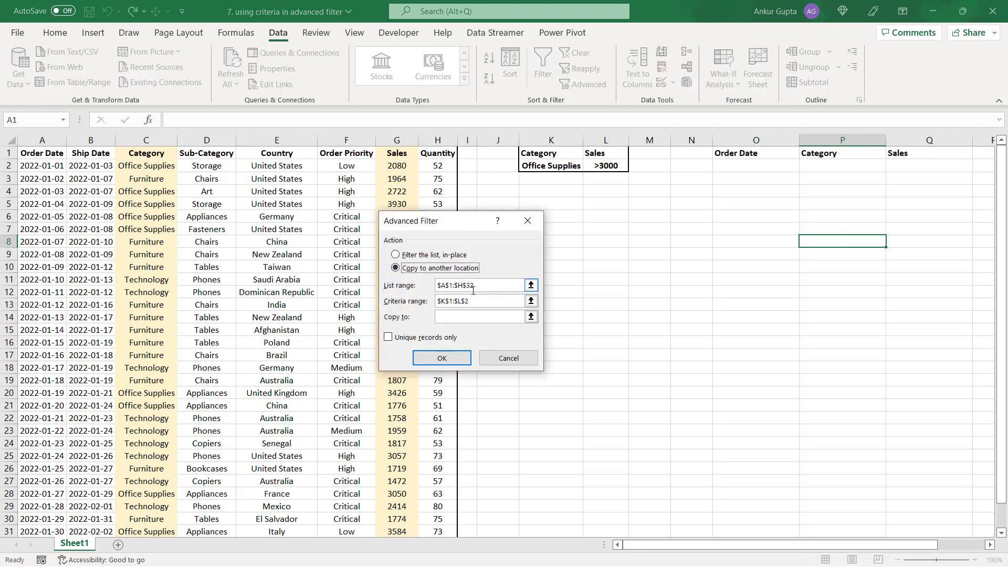
click(531, 317)
click(756, 153)
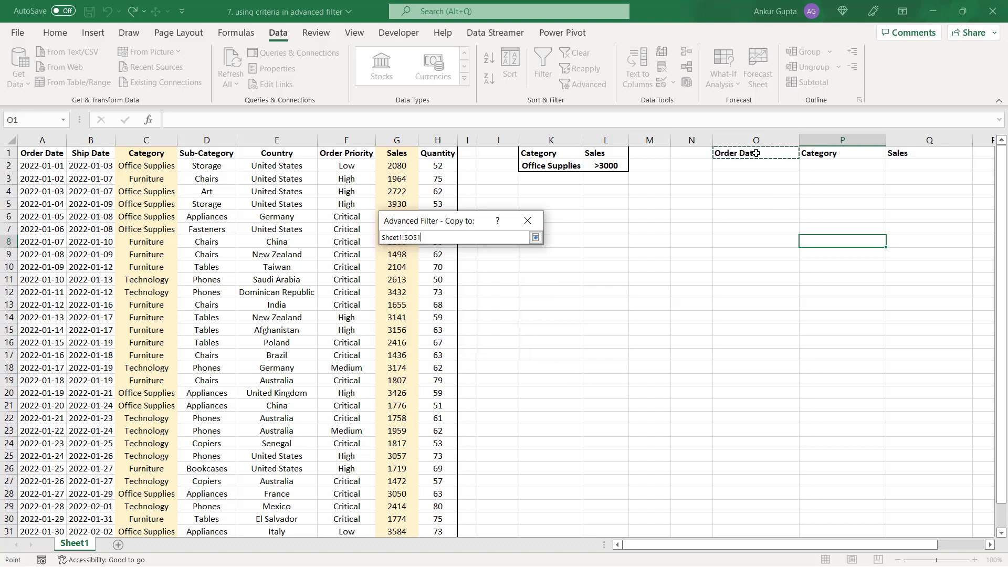
drag(756, 153, 927, 153)
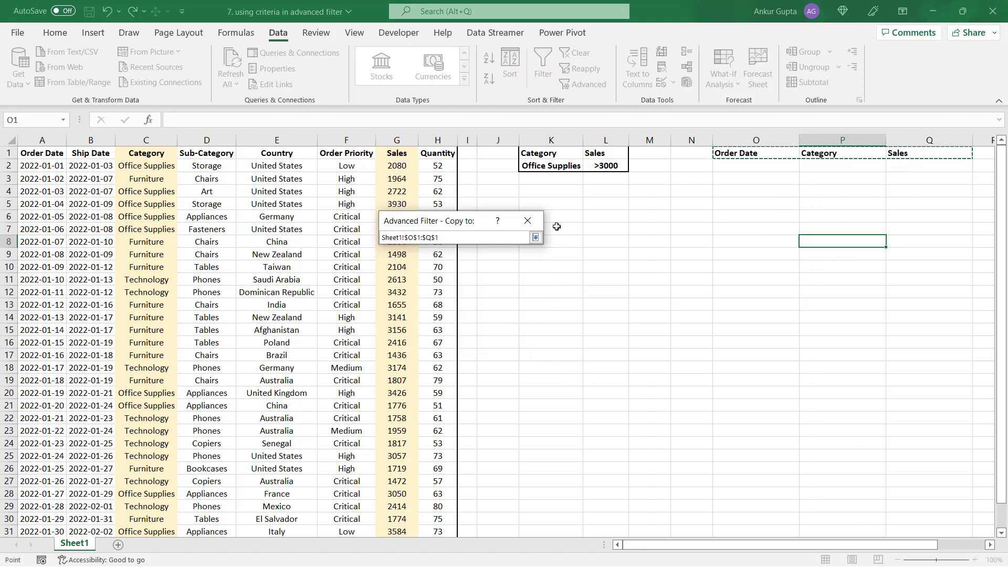
click(535, 239)
click(441, 359)
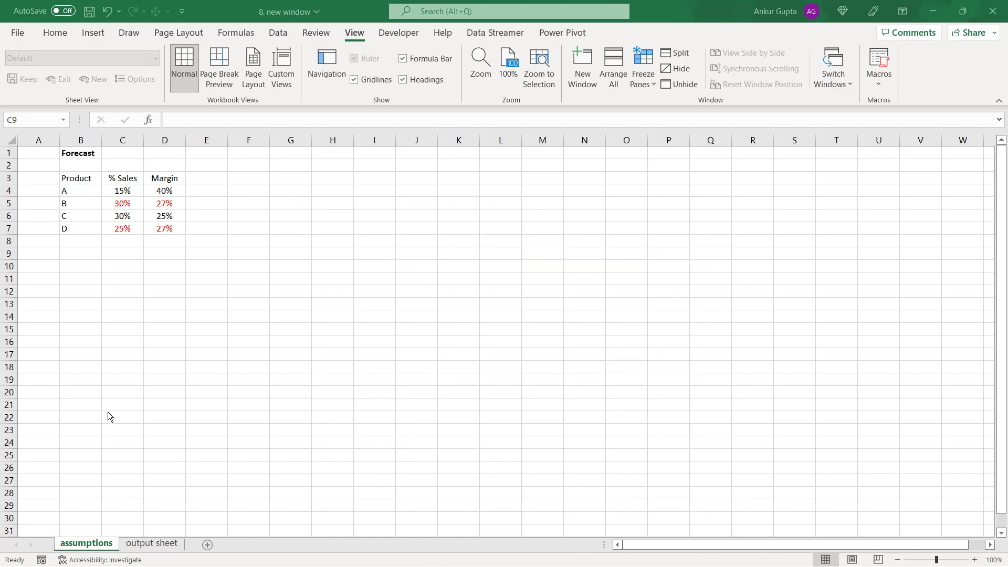
Compare the assumptions and output sheets, checking product A's Margin, and finish on output.
click(153, 544)
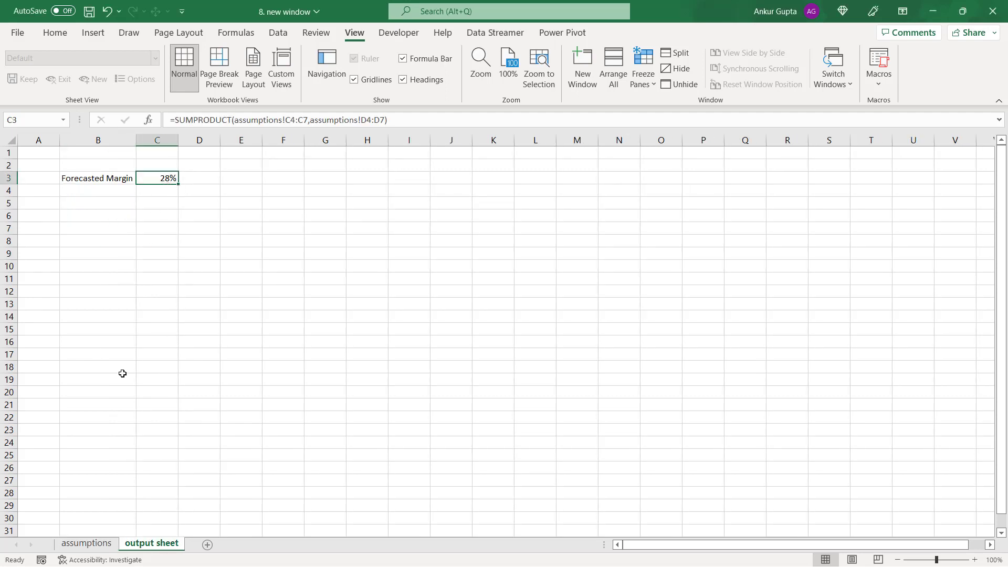
click(88, 543)
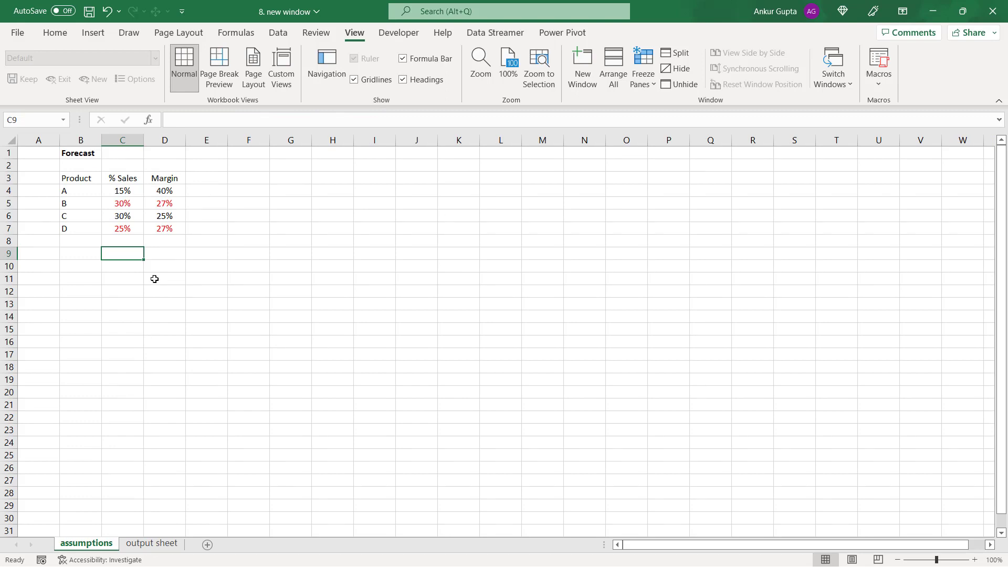
click(83, 192)
click(173, 192)
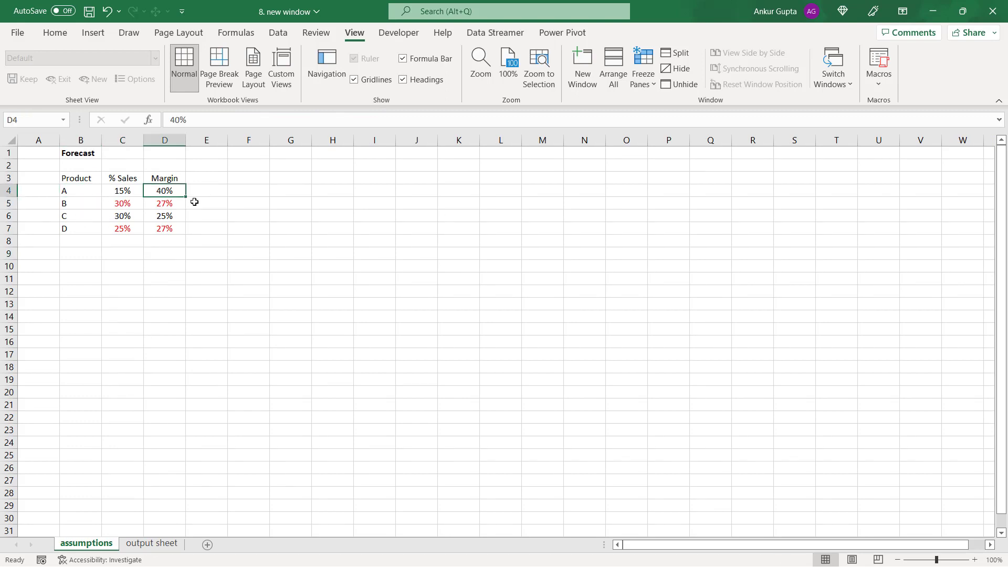
click(152, 544)
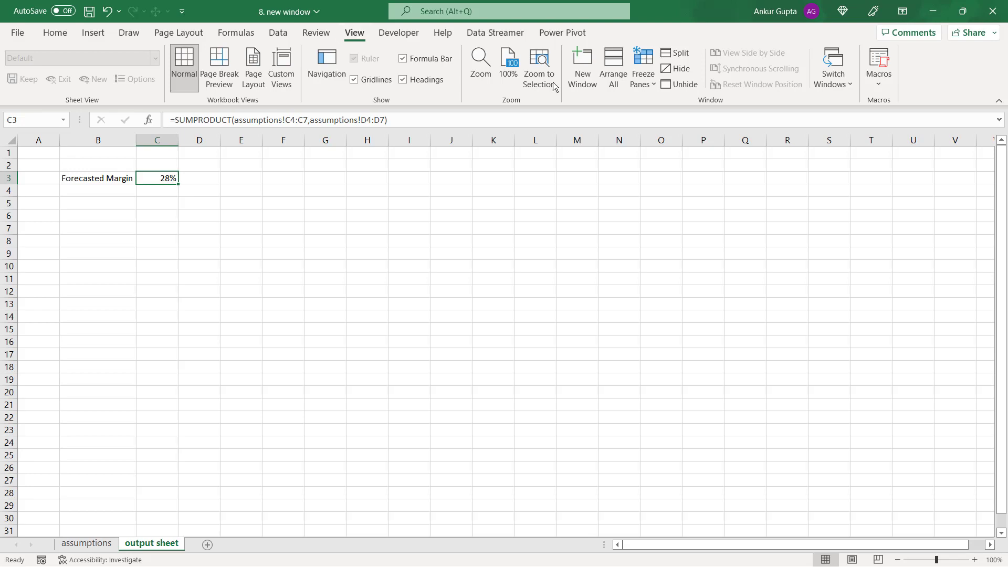
Create a new window of the workbook and arrange both windows vertically side by side.
click(589, 83)
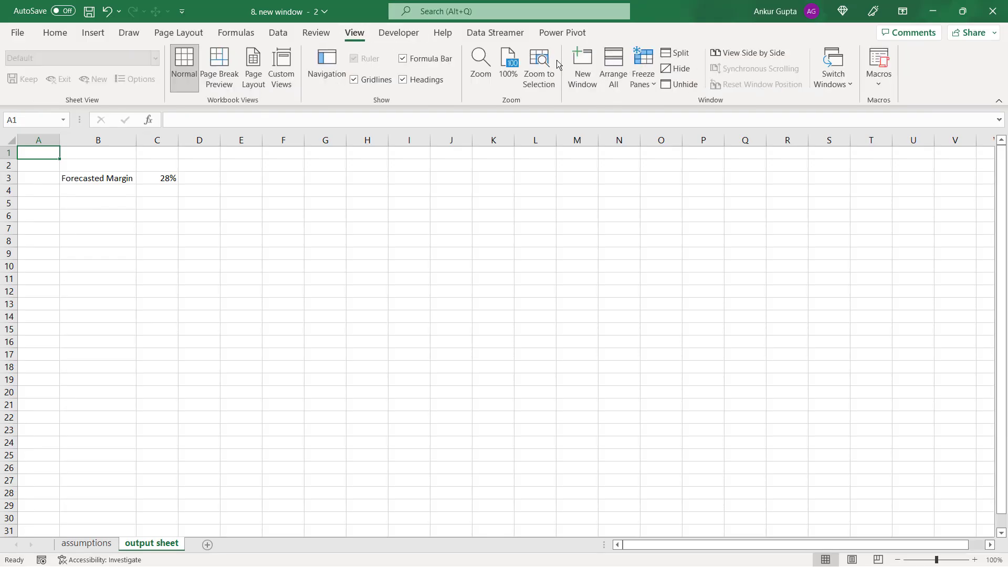
click(615, 84)
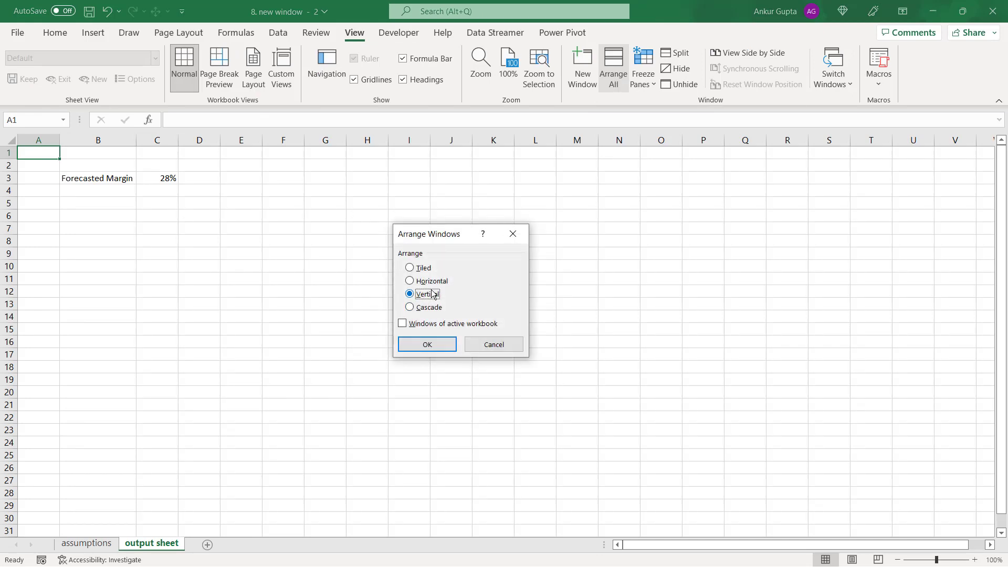
click(430, 345)
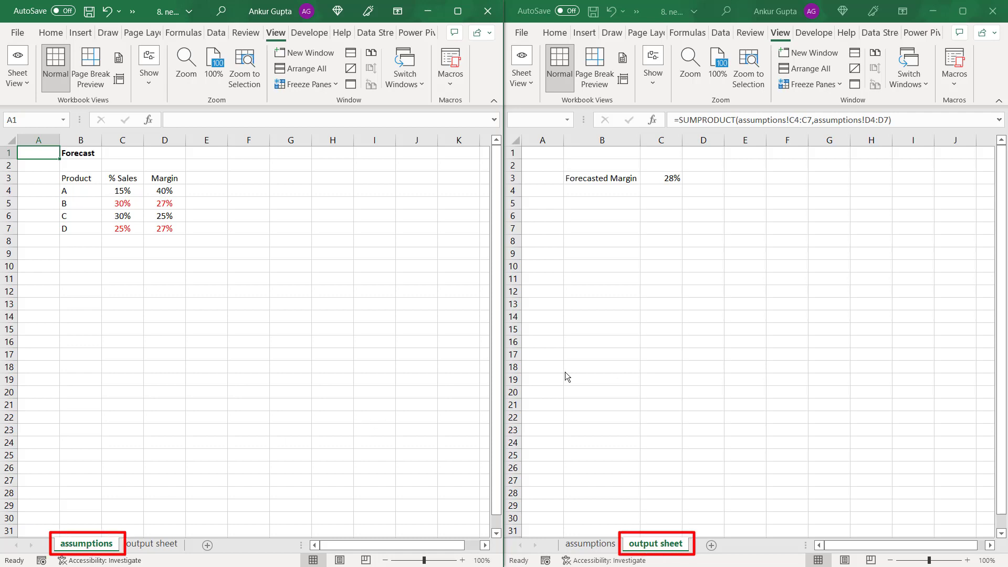
click(130, 190)
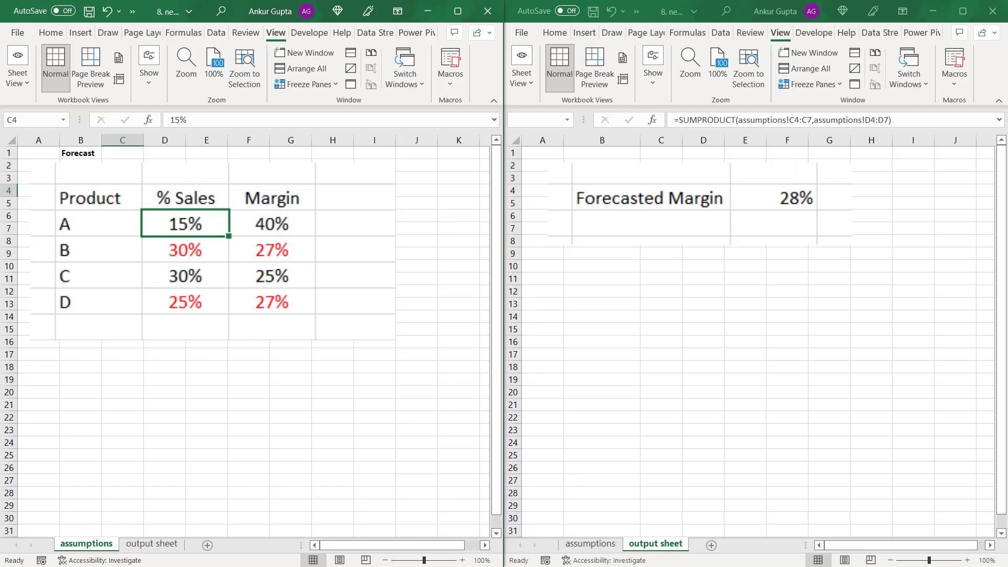
Try product A at 18% and product C at 27%, then check the % Sales total.
key(F2)
key(BackSpace)
key(BackSpace)
key(BackSpace)
text(18%)
key(Return)
key(Return)
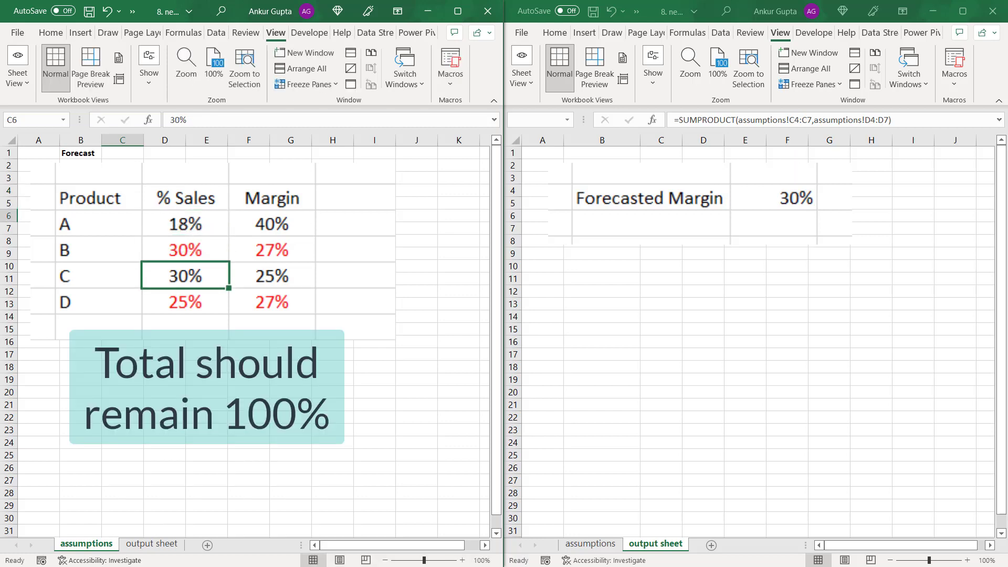
key(F2)
key(BackSpace)
key(BackSpace)
key(BackSpace)
text(27)
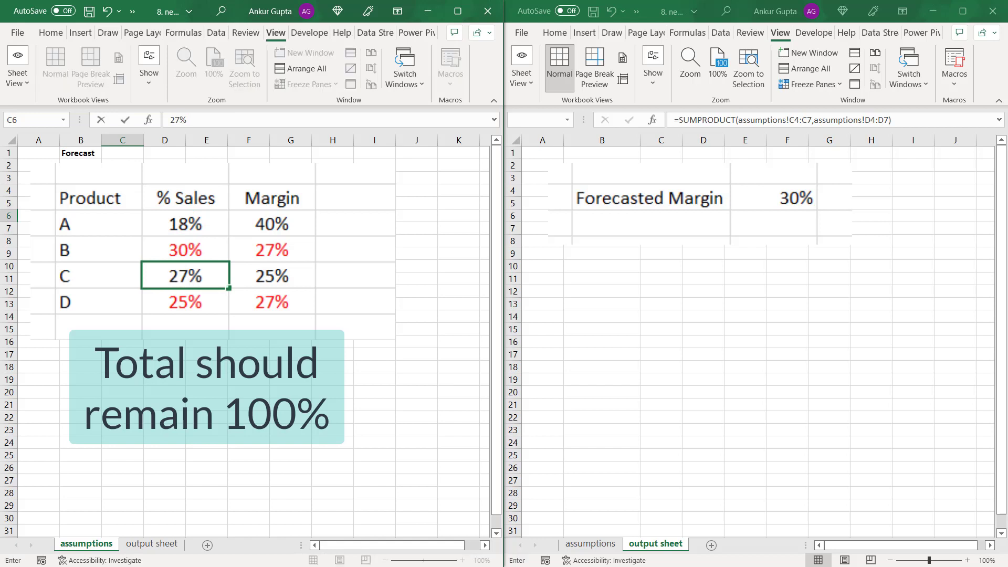
key(Return)
key(shift+Up)
key(shift+Up)
key(shift+Up)
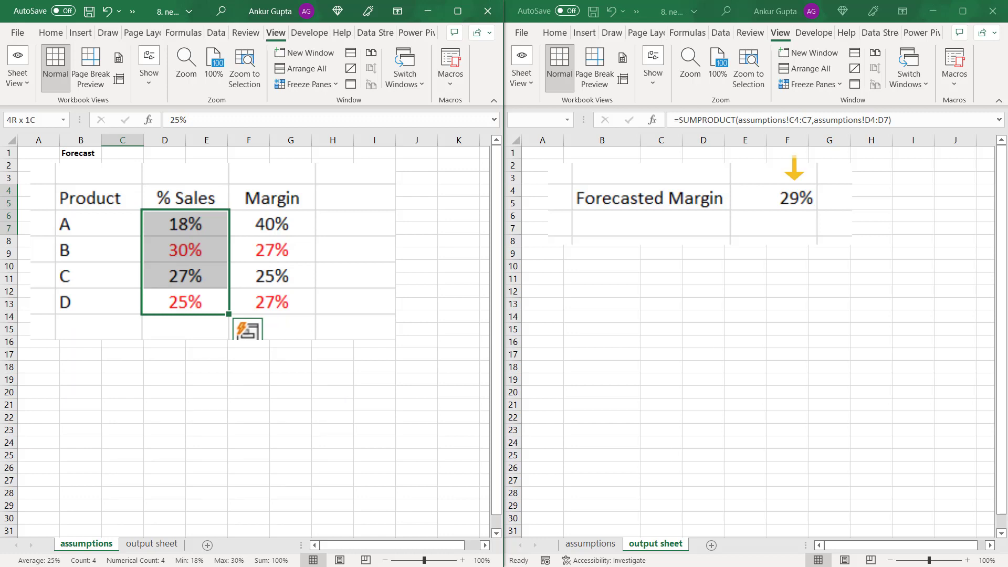
Change product A's % Sales to 21% and product C's to 24%.
key(Up)
key(Up)
key(Up)
text(21)
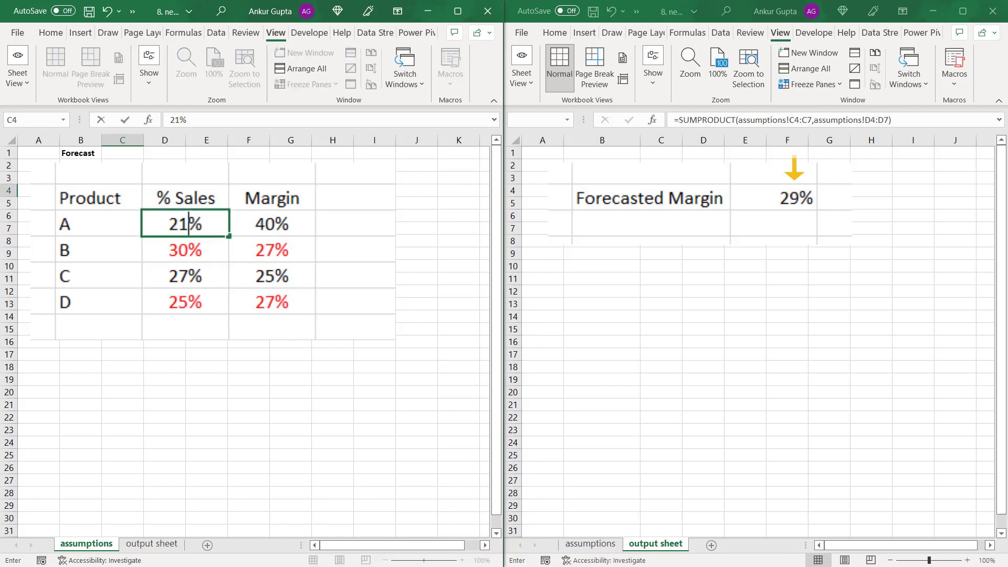
key(Return)
key(Down)
text(24)
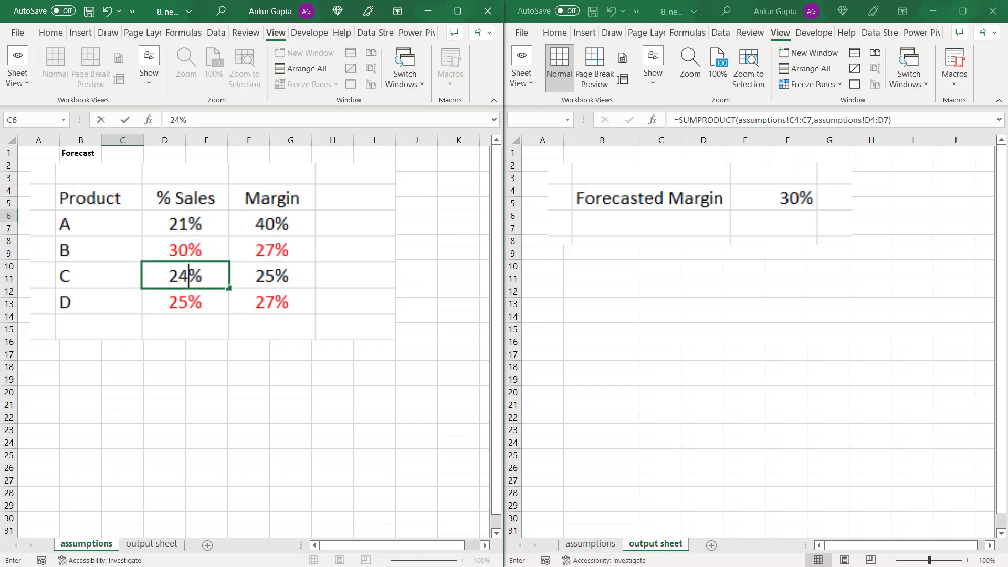
key(Return)
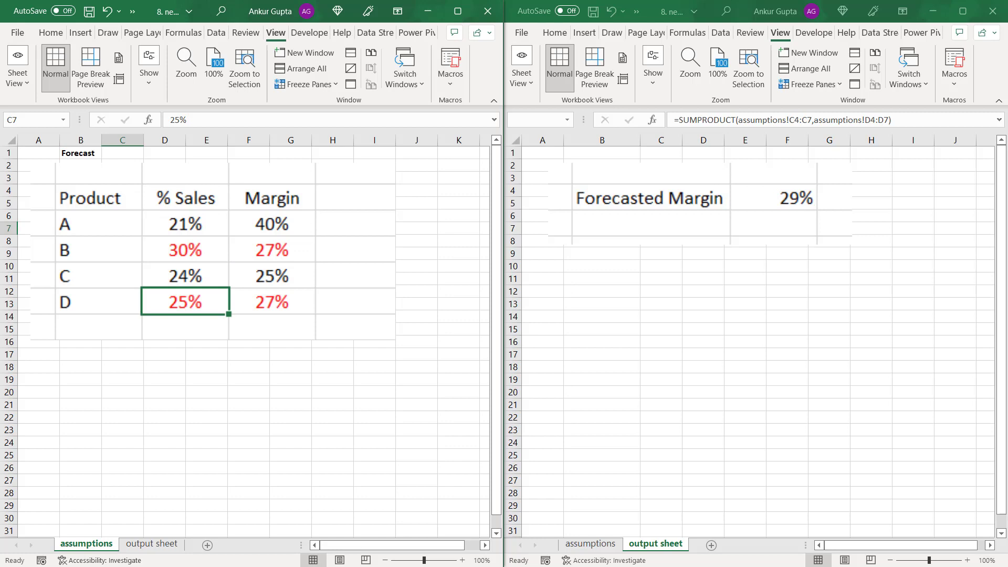
Set product A's % Sales to 24% and product C's to 21%.
key(Up)
key(Up)
key(Up)
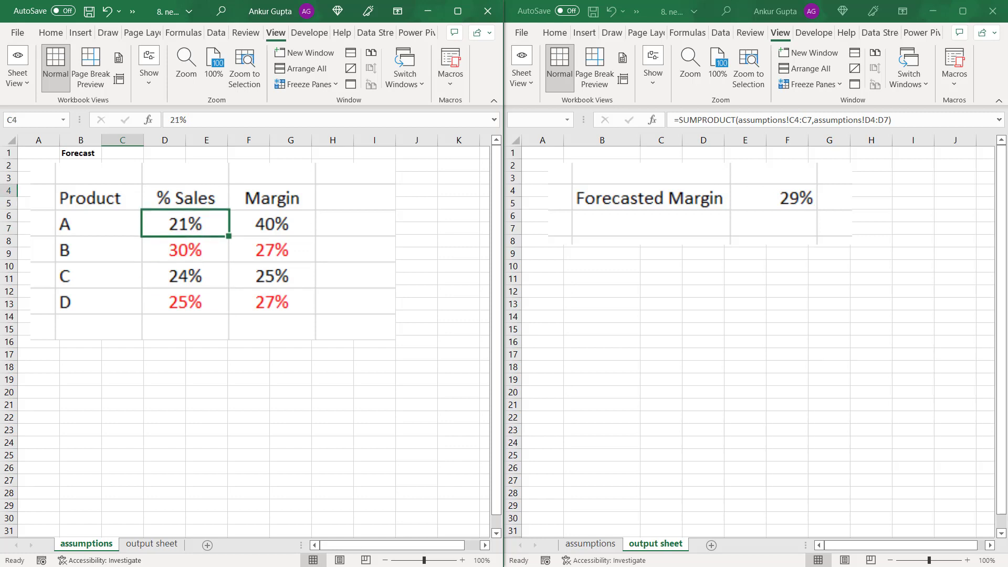
text(24)
key(Return)
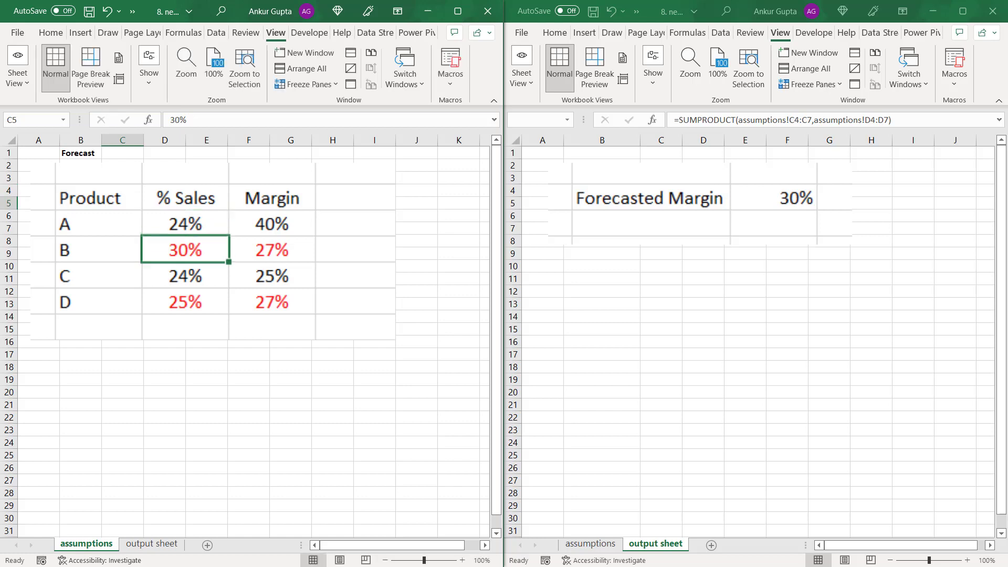
key(Down)
text(21)
key(Return)
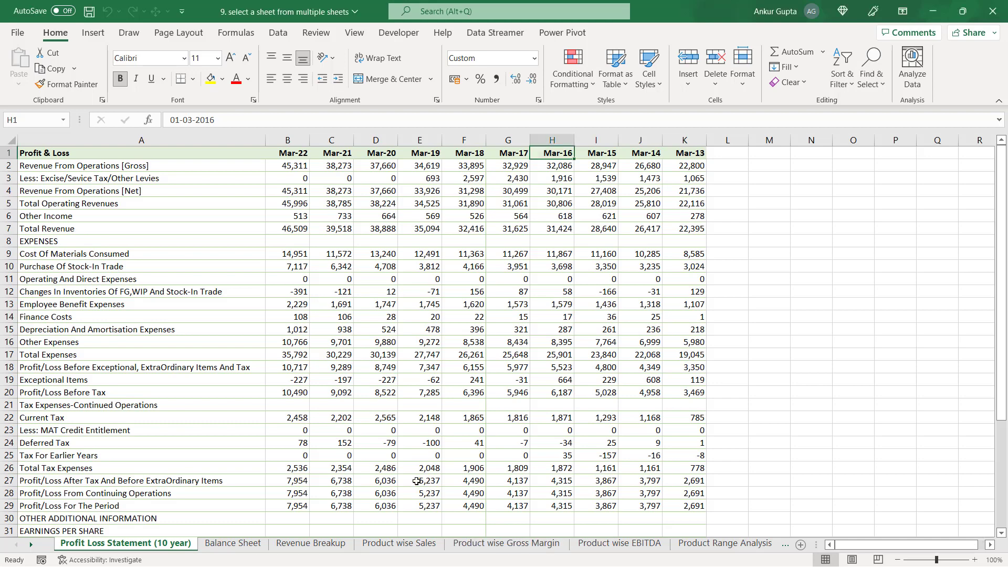
Step through the sheet tabs, from Product Range Analysis past Debt Status, to Cash Flow Statement.
click(725, 544)
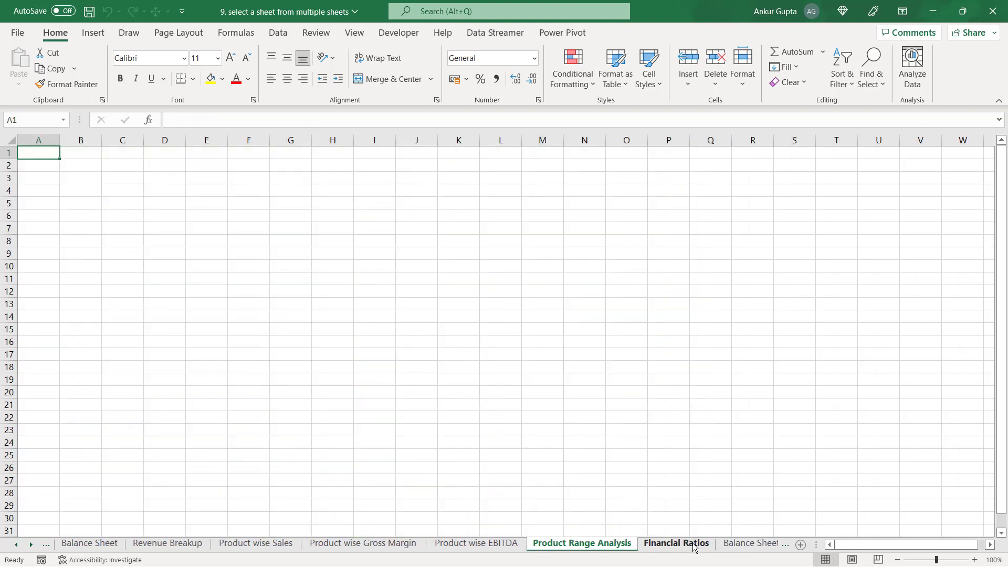
click(690, 546)
click(754, 546)
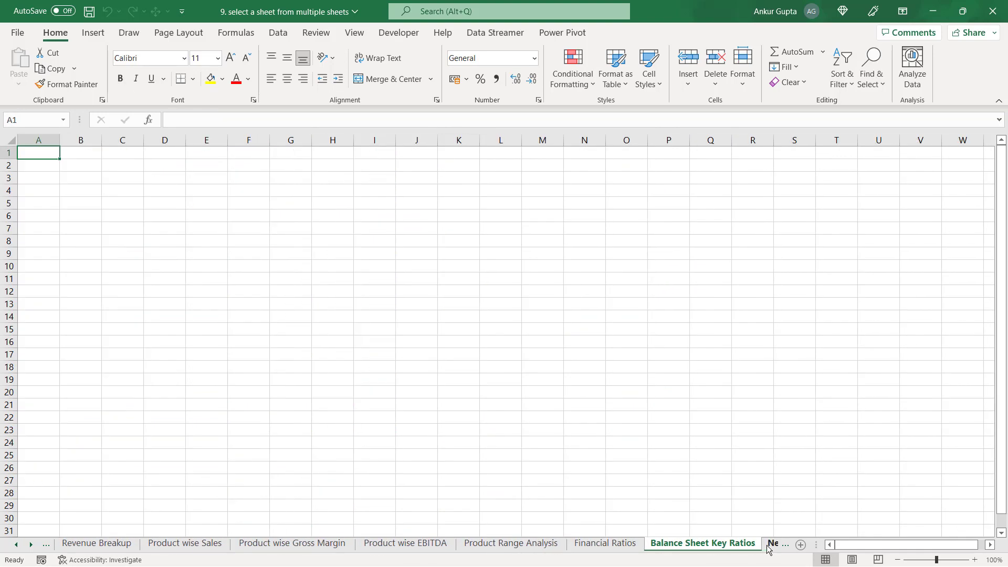
click(767, 546)
click(783, 545)
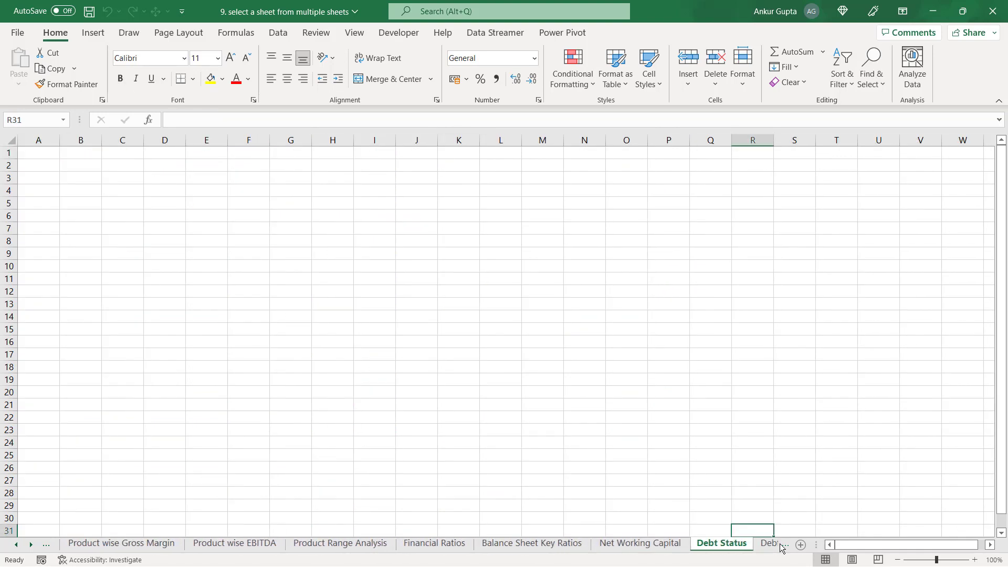
click(766, 546)
click(767, 546)
click(768, 546)
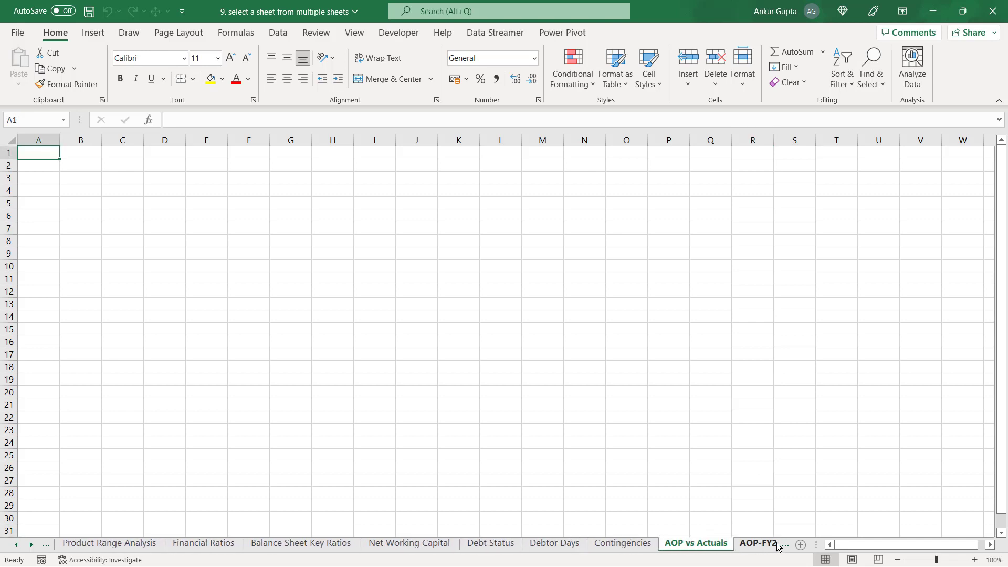
click(769, 546)
click(768, 546)
click(770, 546)
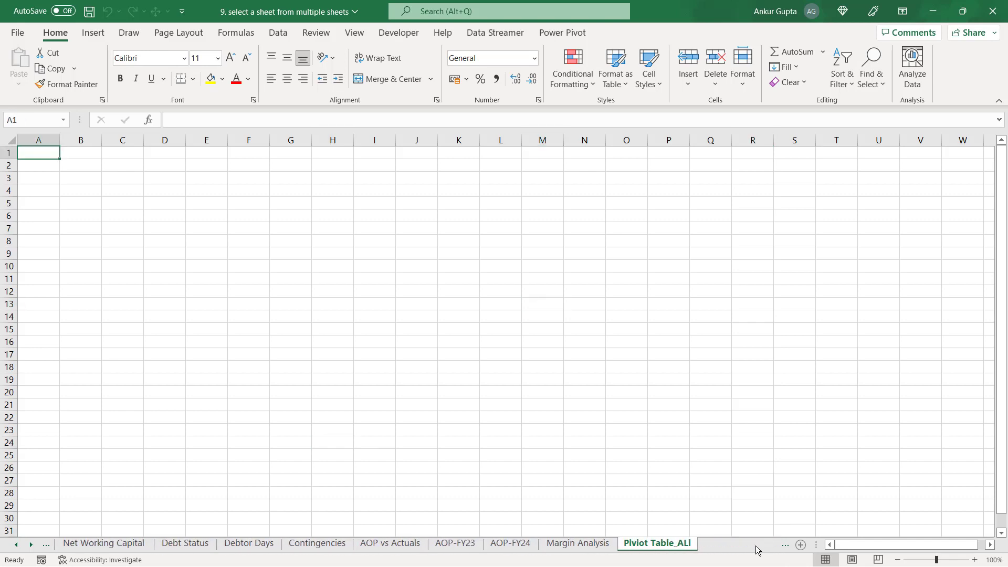
click(755, 547)
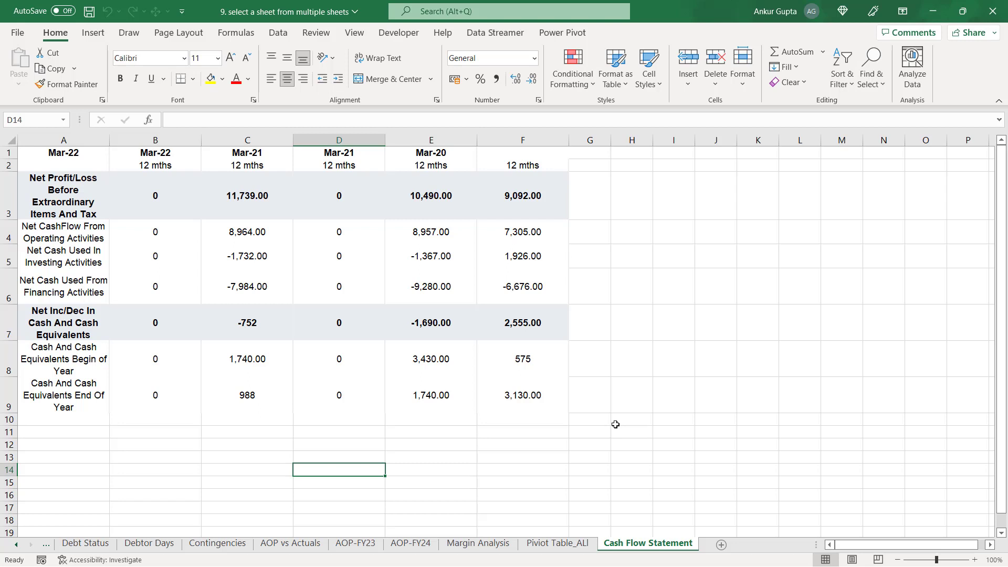
Jump around the cash flow table with Ctrl+arrow keys, ending on cell E10 below the data.
key(Left)
key(ctrl+Up)
key(ctrl+Up)
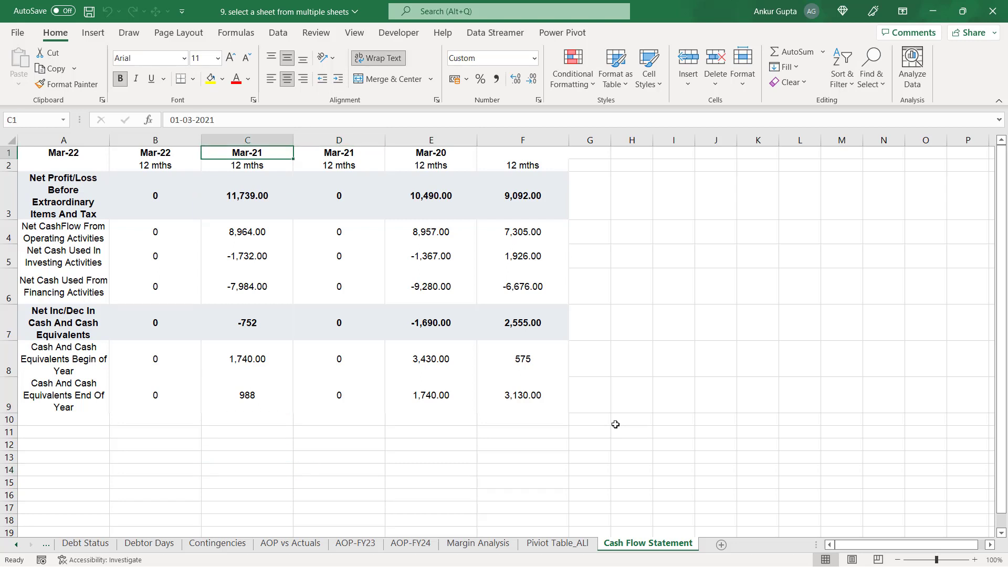
key(ctrl+Down)
key(Down)
key(Right)
key(Right)
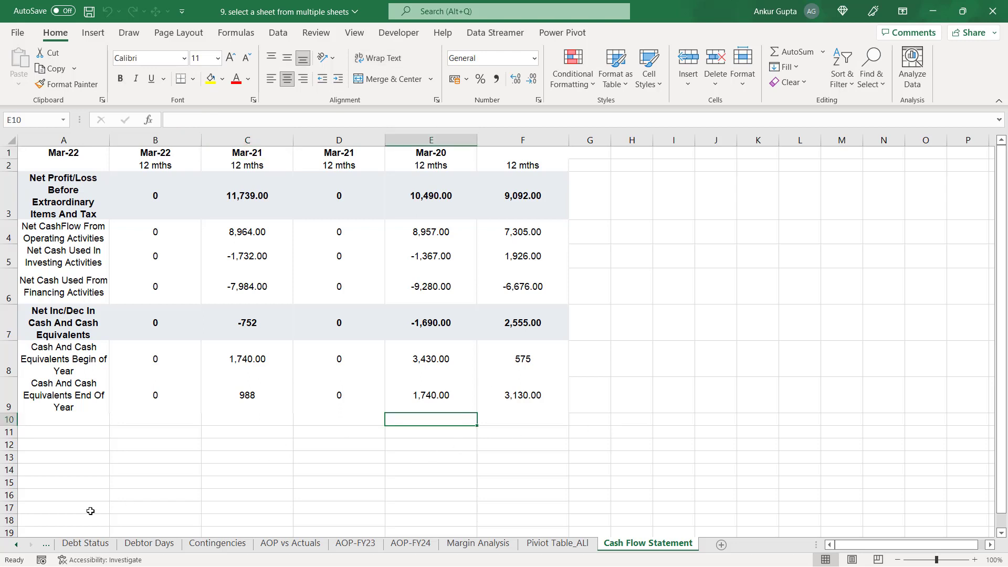
Use the Activate sheet list to jump to Profit Loss Statement (10 year), Cash Flow Statement, then Financial Ratios.
right_click(25, 548)
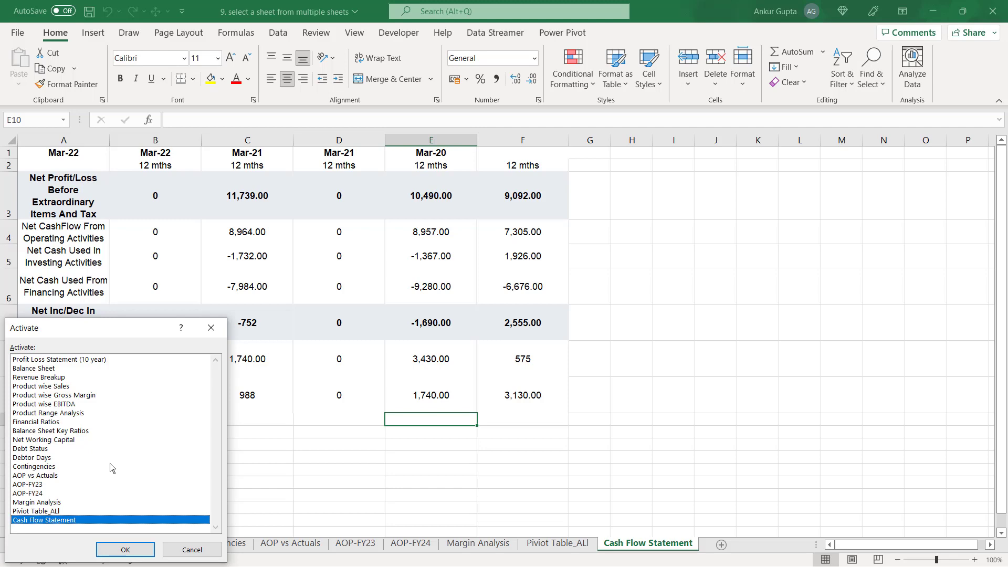
click(85, 360)
click(127, 549)
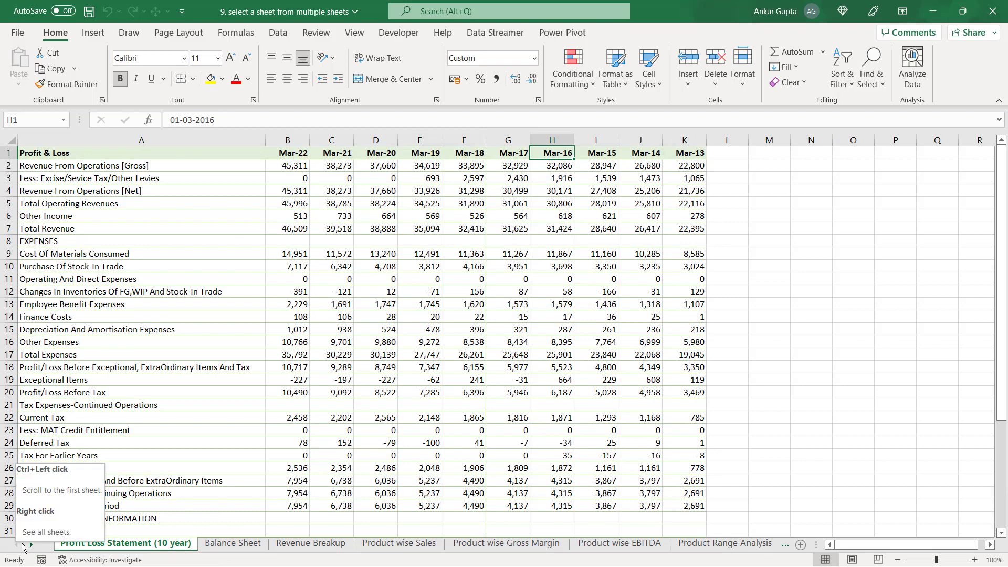
right_click(23, 547)
click(34, 520)
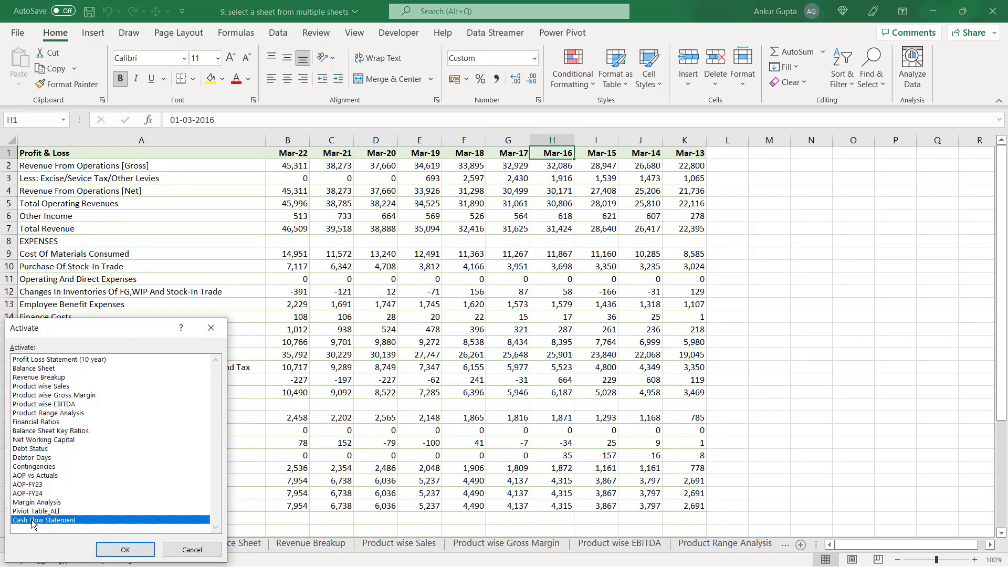
click(125, 549)
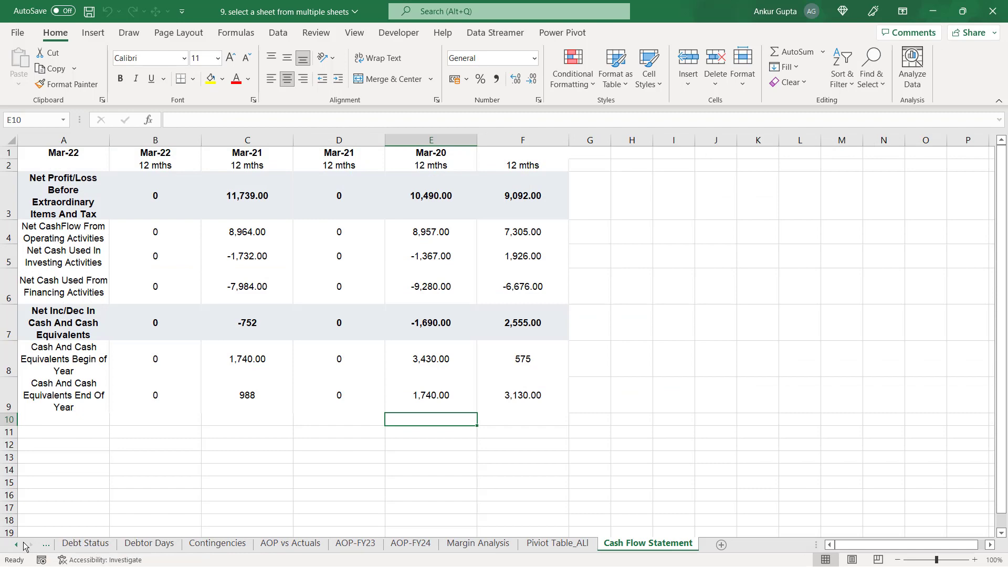
right_click(23, 547)
click(41, 422)
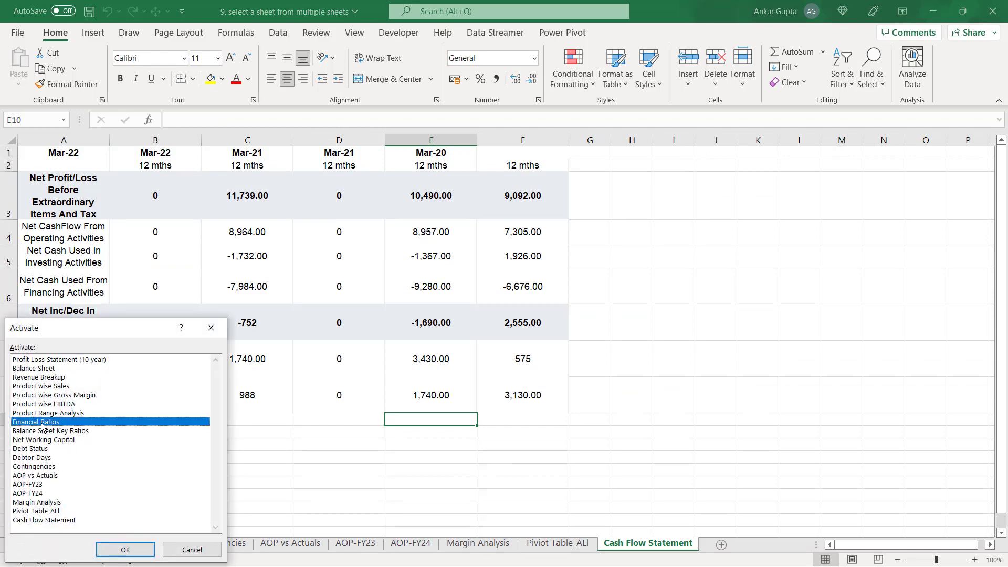
click(133, 549)
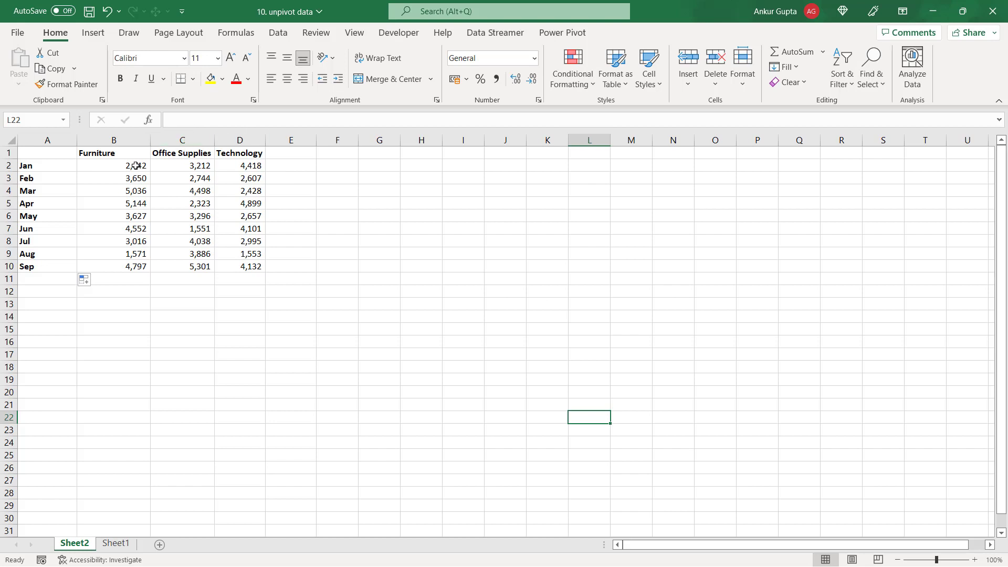
Enter the header 'Month' in the empty cell A1 above the sales data.
drag(135, 165, 250, 267)
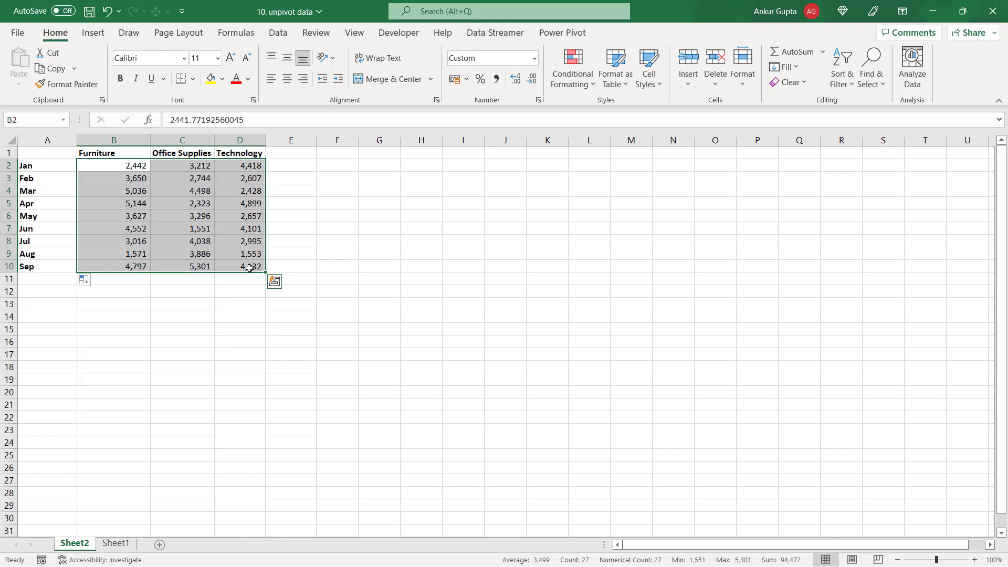
click(231, 242)
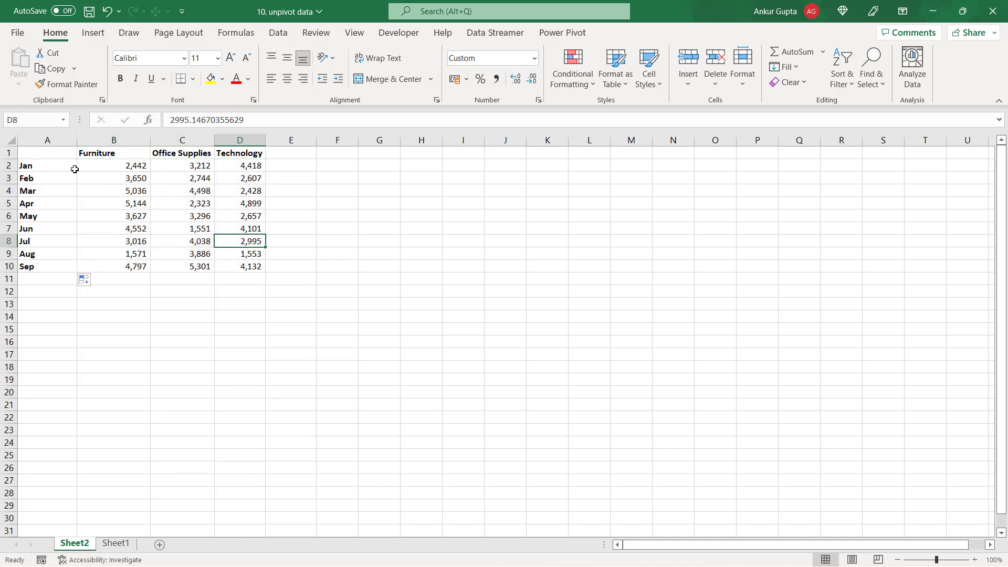
click(46, 152)
text(MOnth)
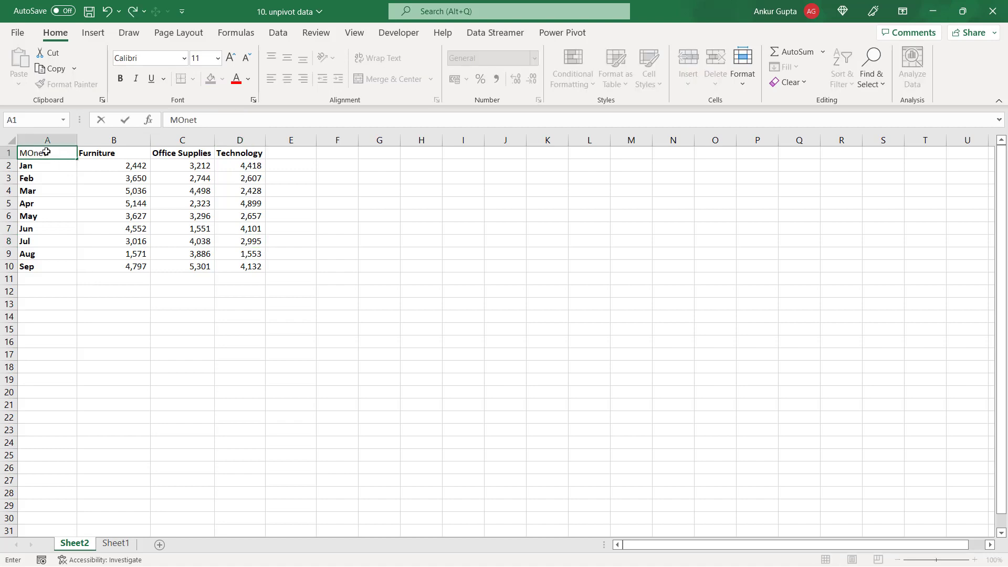
key(ctrl+Return)
Convert the sales range to a table with headers and load it into Power Query via From Table/Range.
key(ctrl+t)
key(Return)
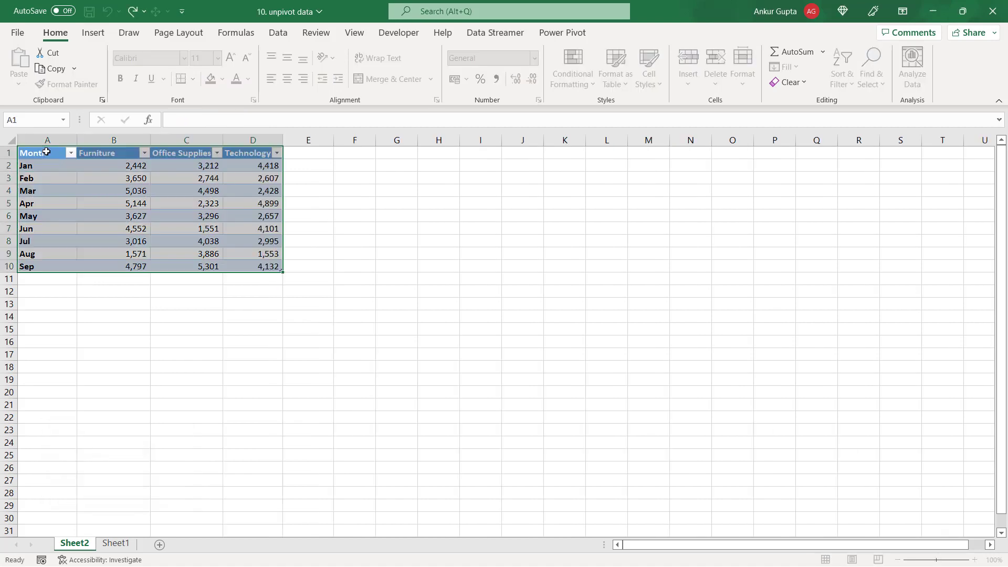
click(134, 189)
click(279, 34)
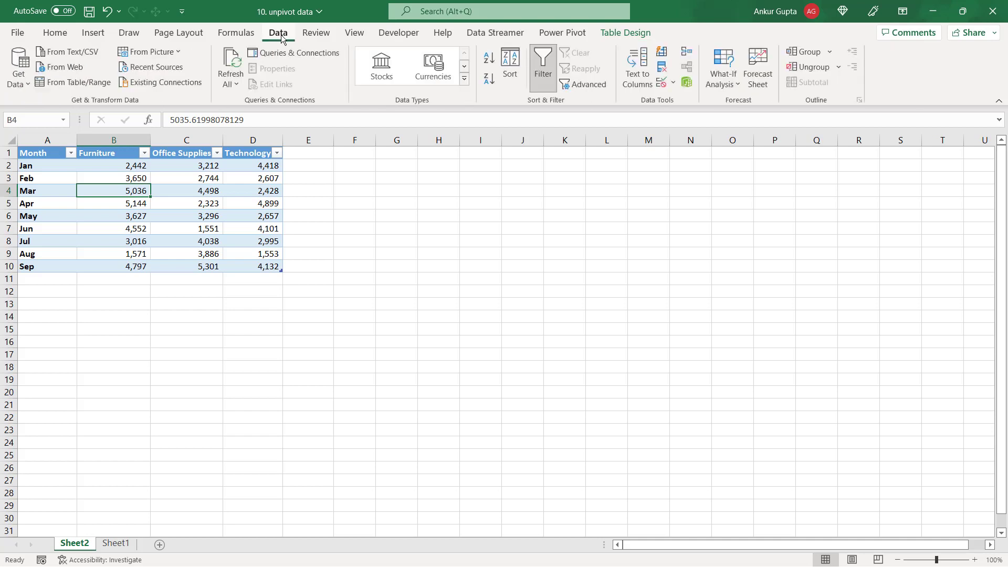
click(86, 84)
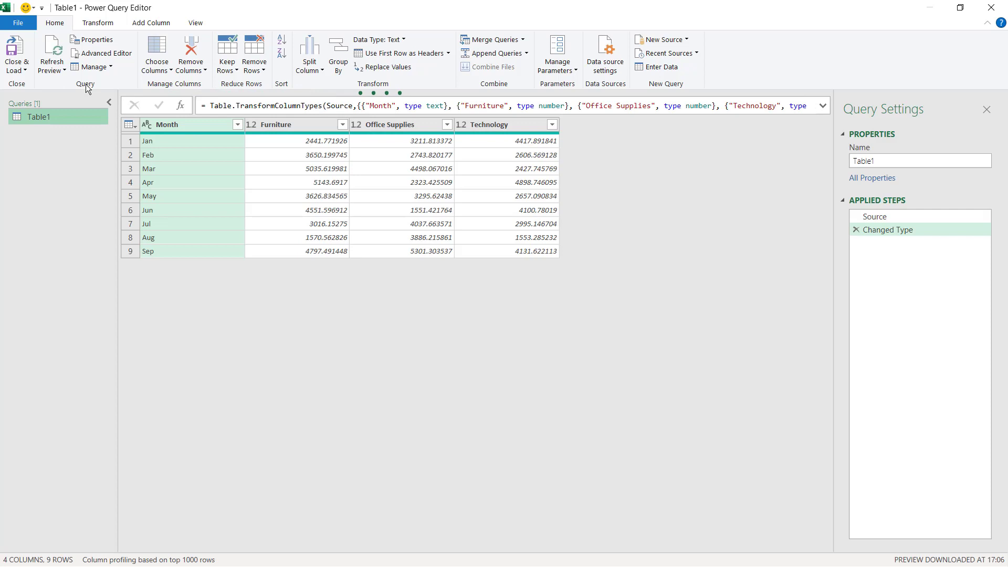
Unpivot the Furniture, Office Supplies and Technology columns into Attribute and Value columns.
click(303, 129)
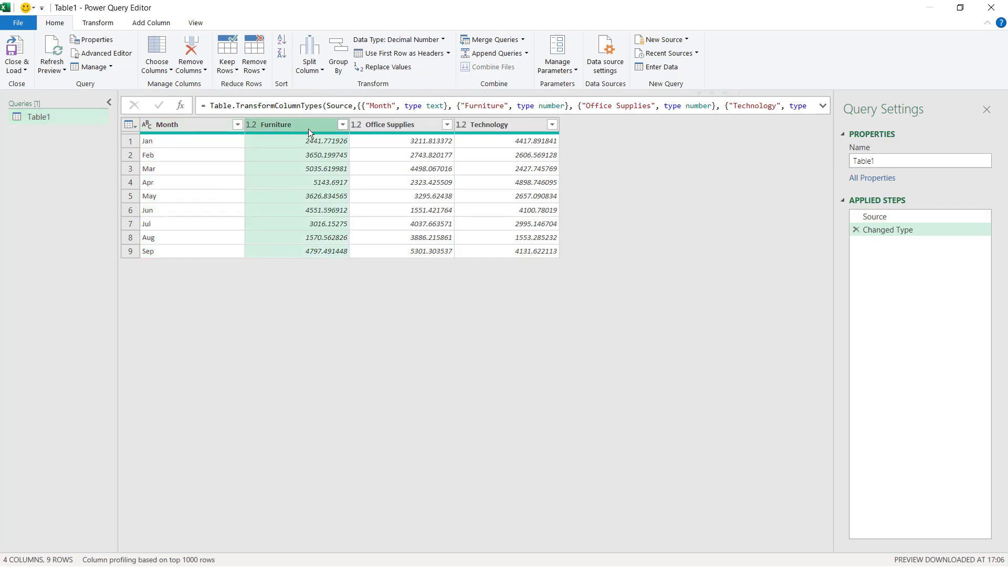
ctrl+click(392, 127)
ctrl+click(493, 124)
right_click(492, 124)
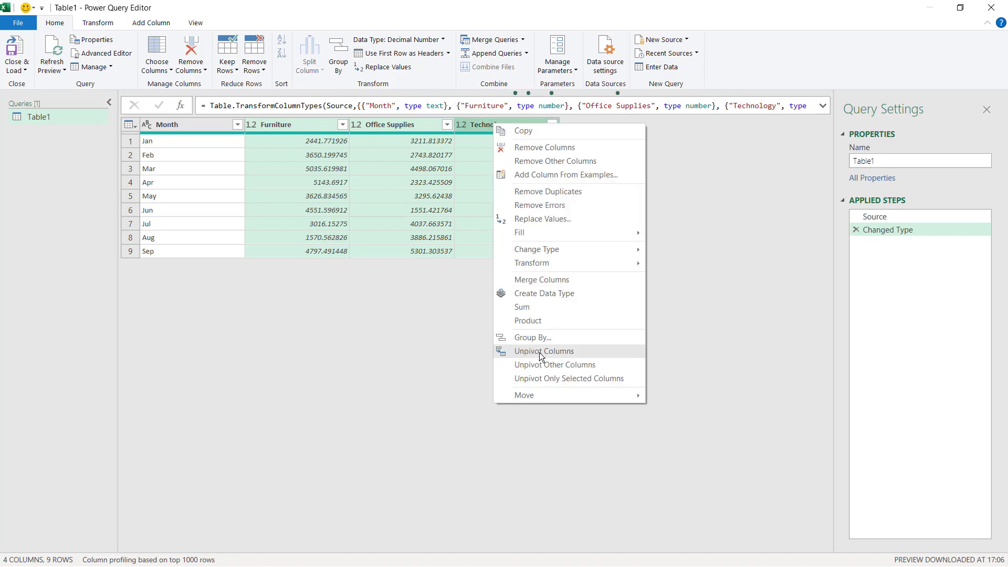
click(546, 352)
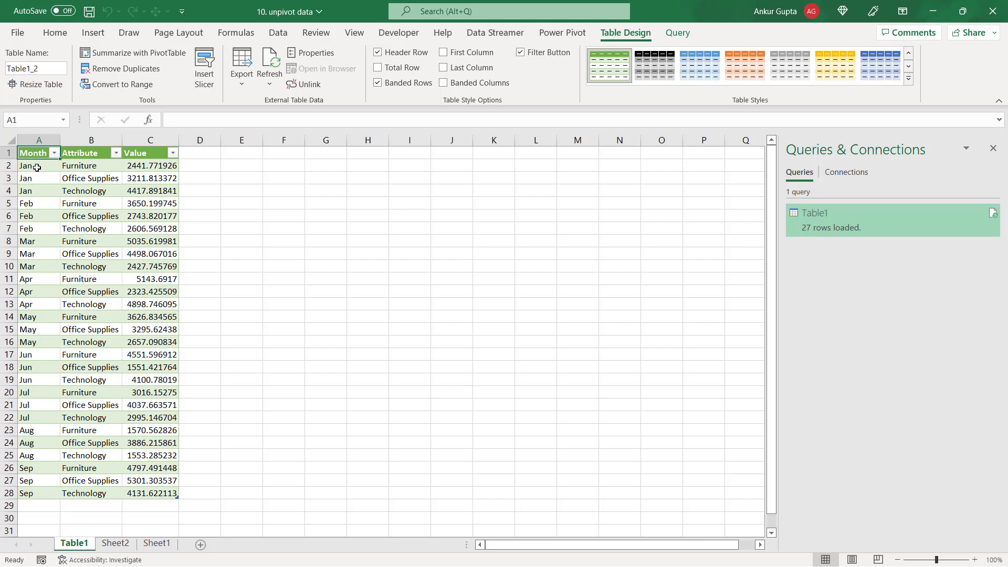
click(44, 170)
key(ctrl+shift+Down)
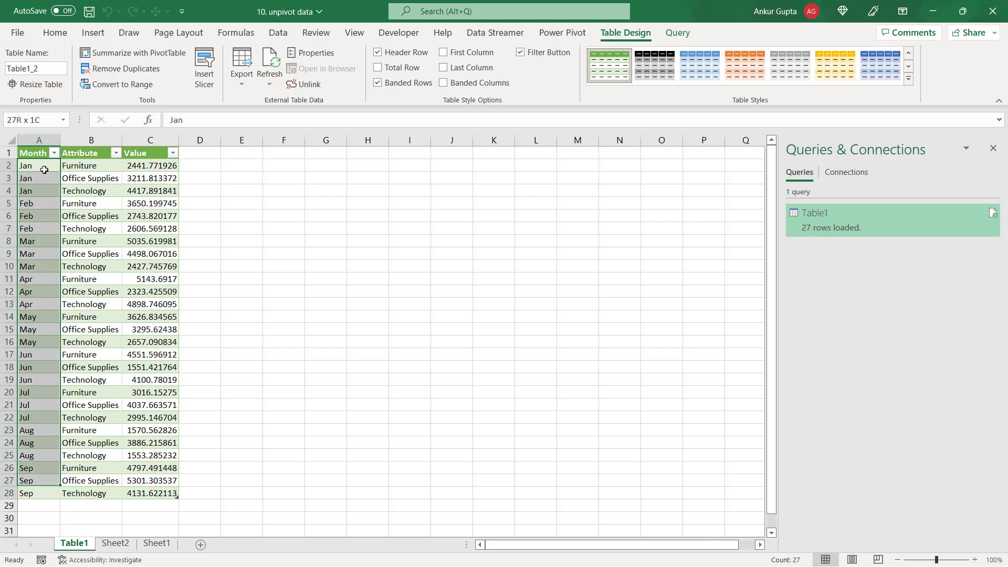